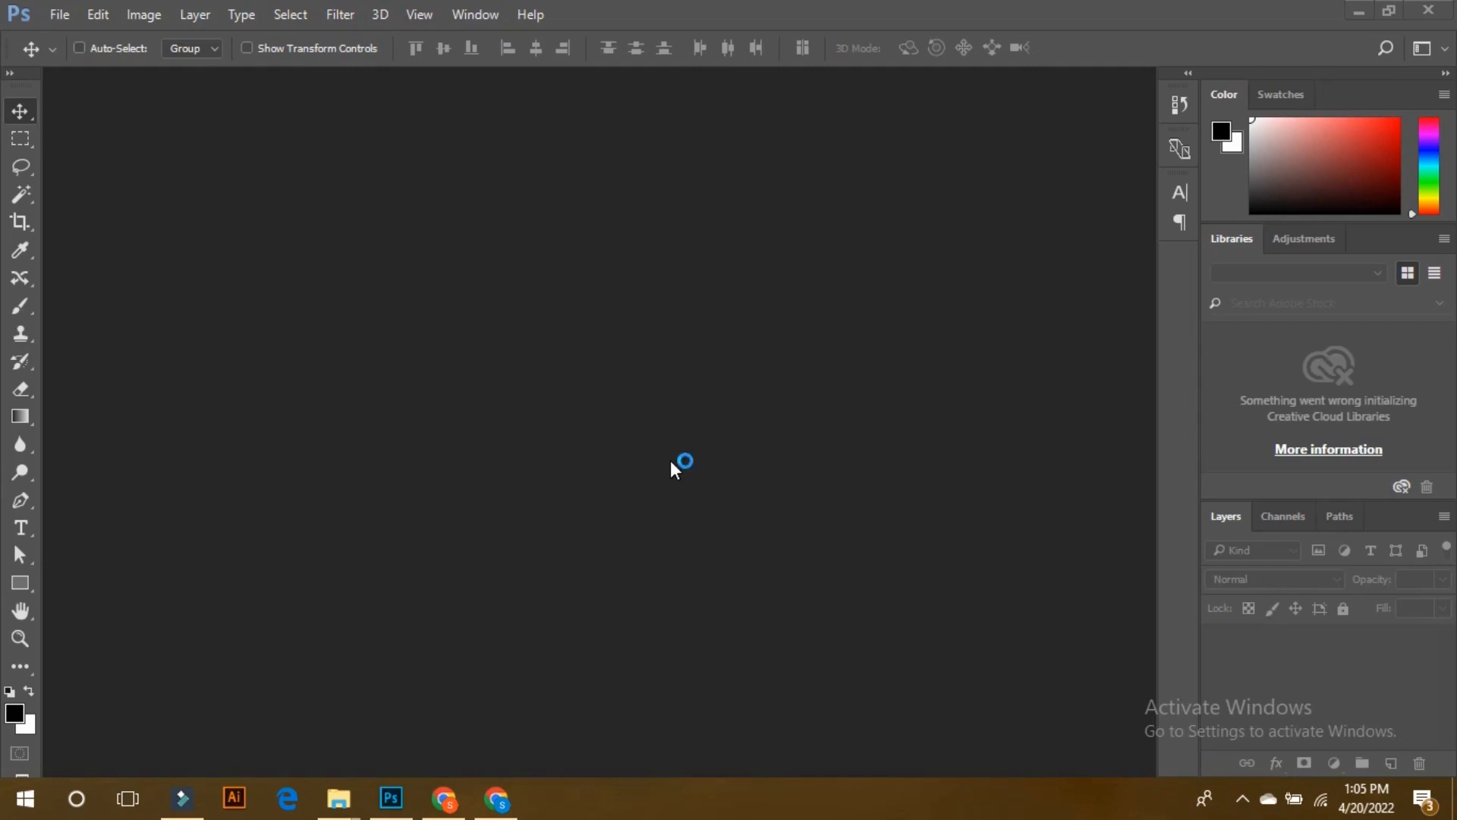
- Create a new 1000 x 1000 pixel document at 72 pixels/inch, RGB Color, with a white background
click(59, 14)
click(74, 36)
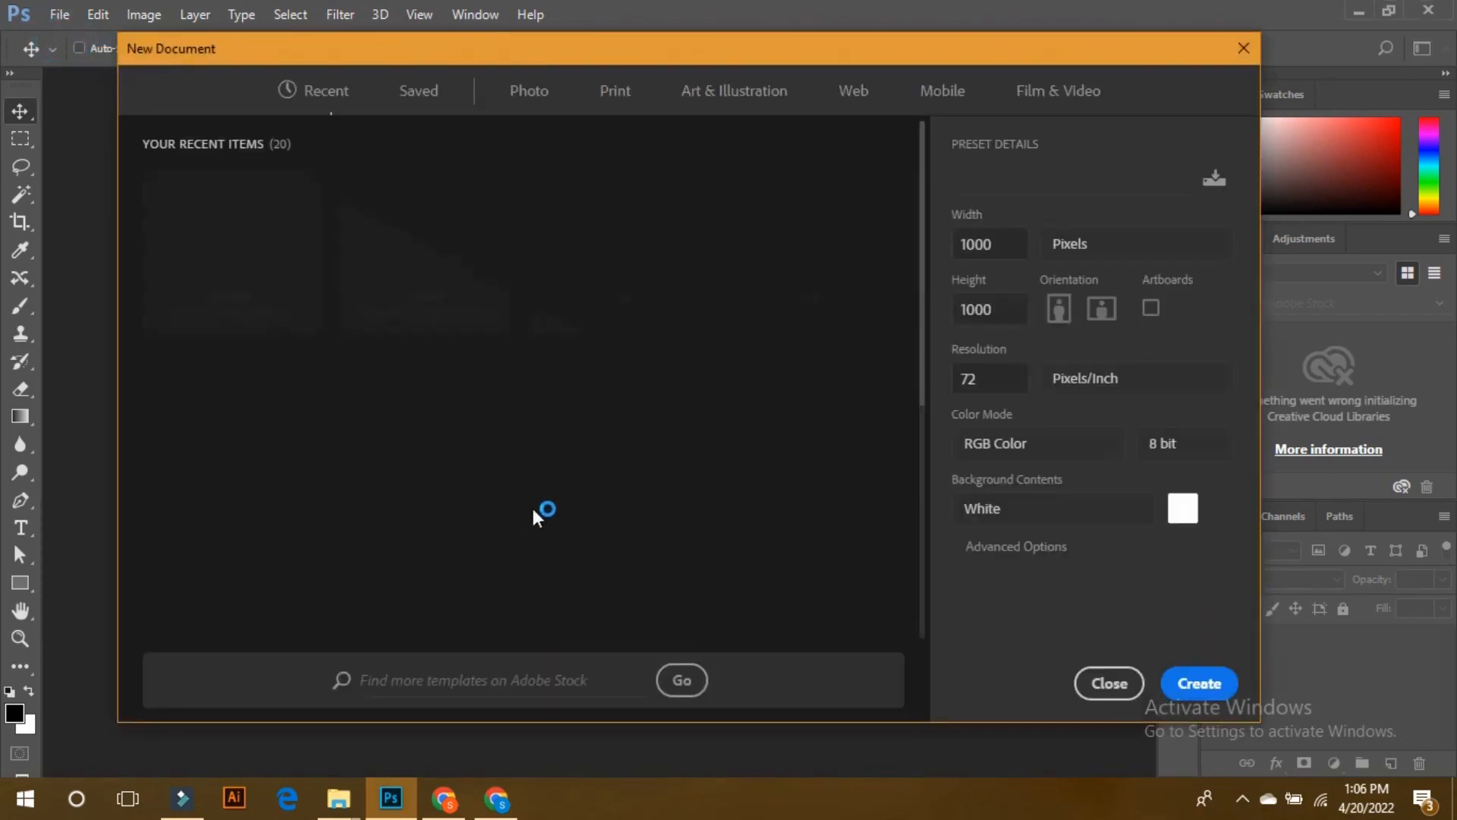
click(1175, 686)
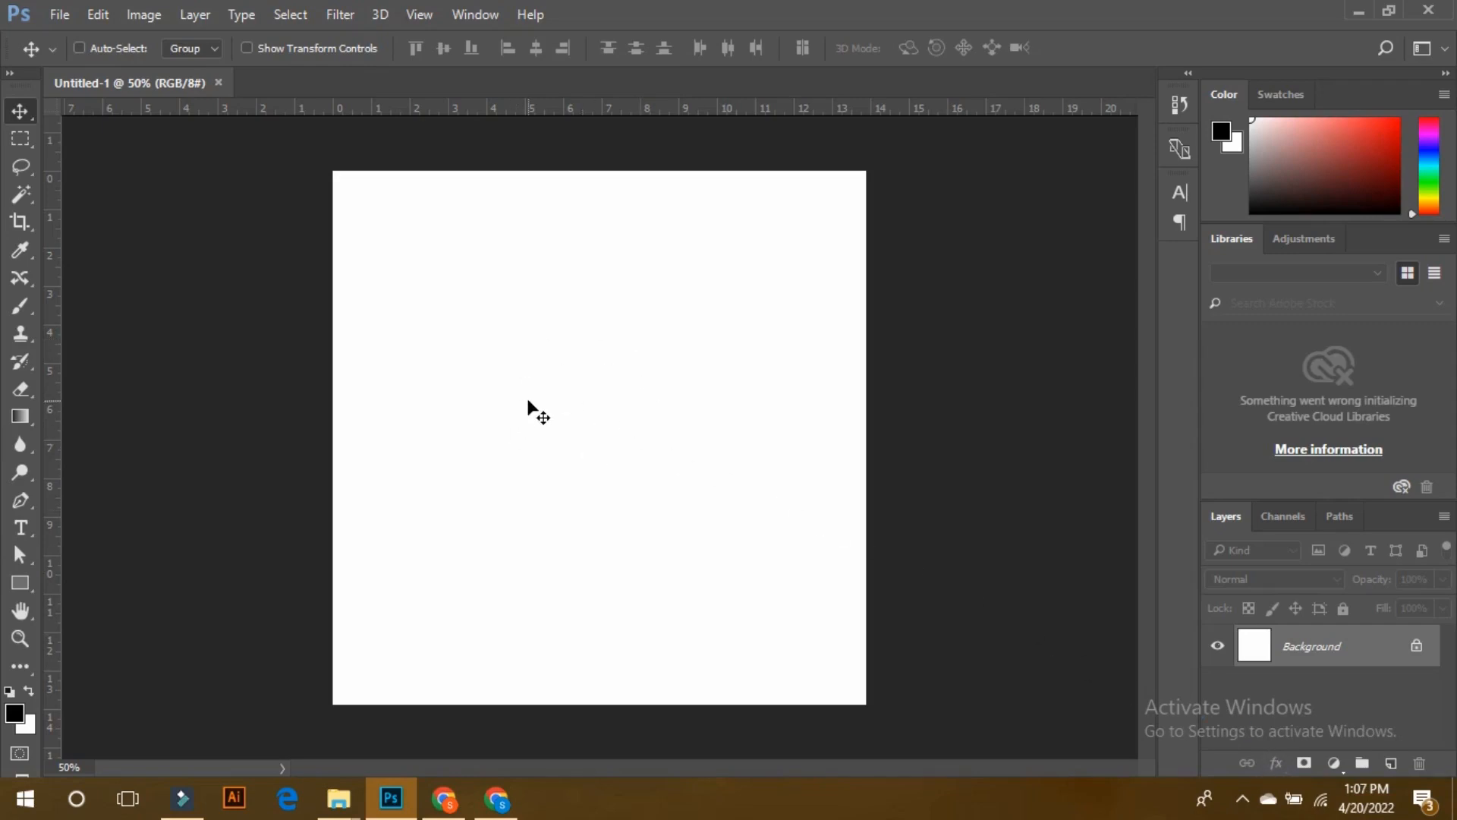
- Draw a blob-like custom shape about 284 x 272 px, left of and above the canvas centre
click(18, 592)
click(23, 589)
right_click(18, 586)
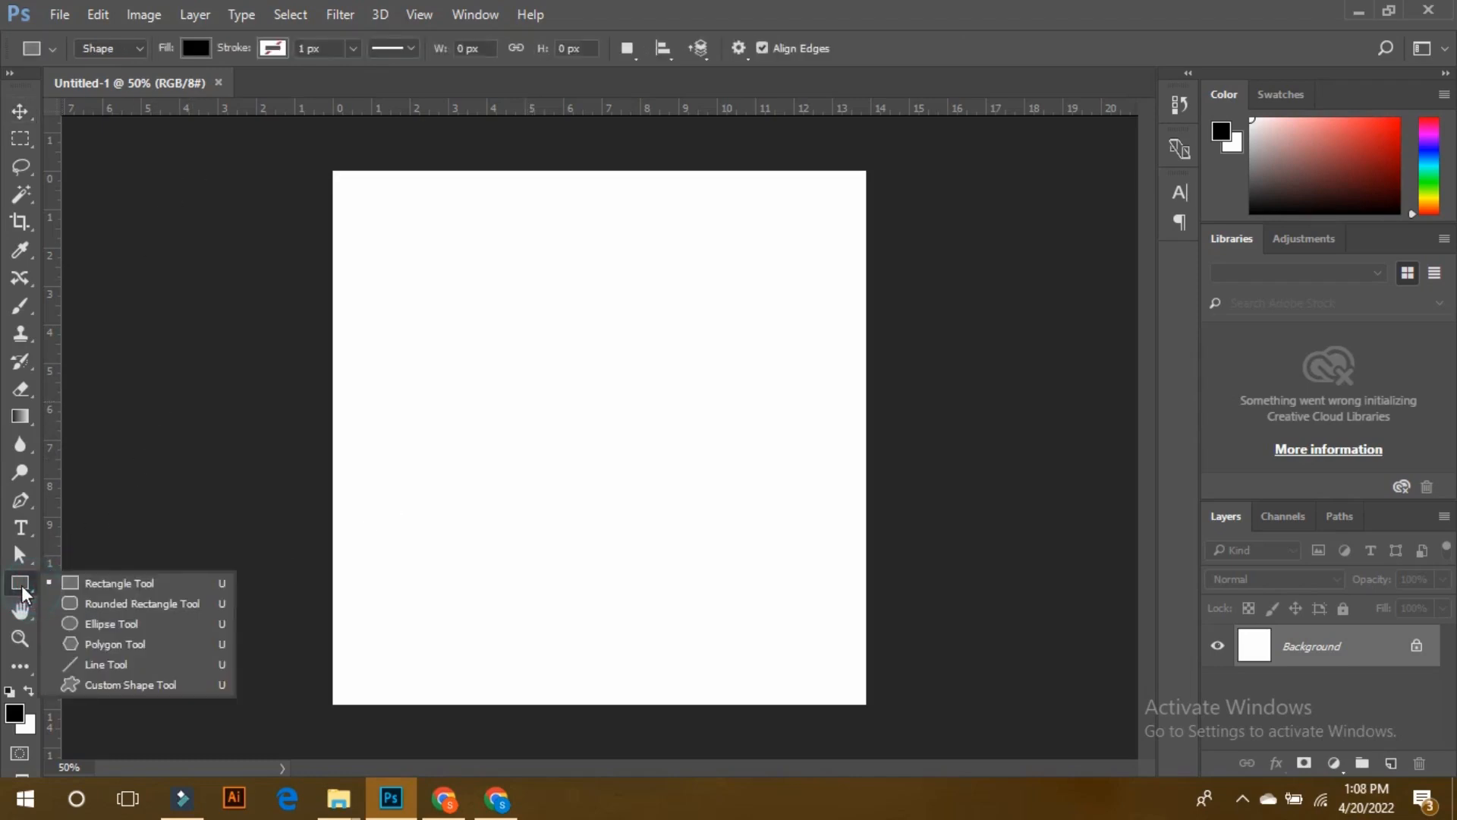
click(103, 680)
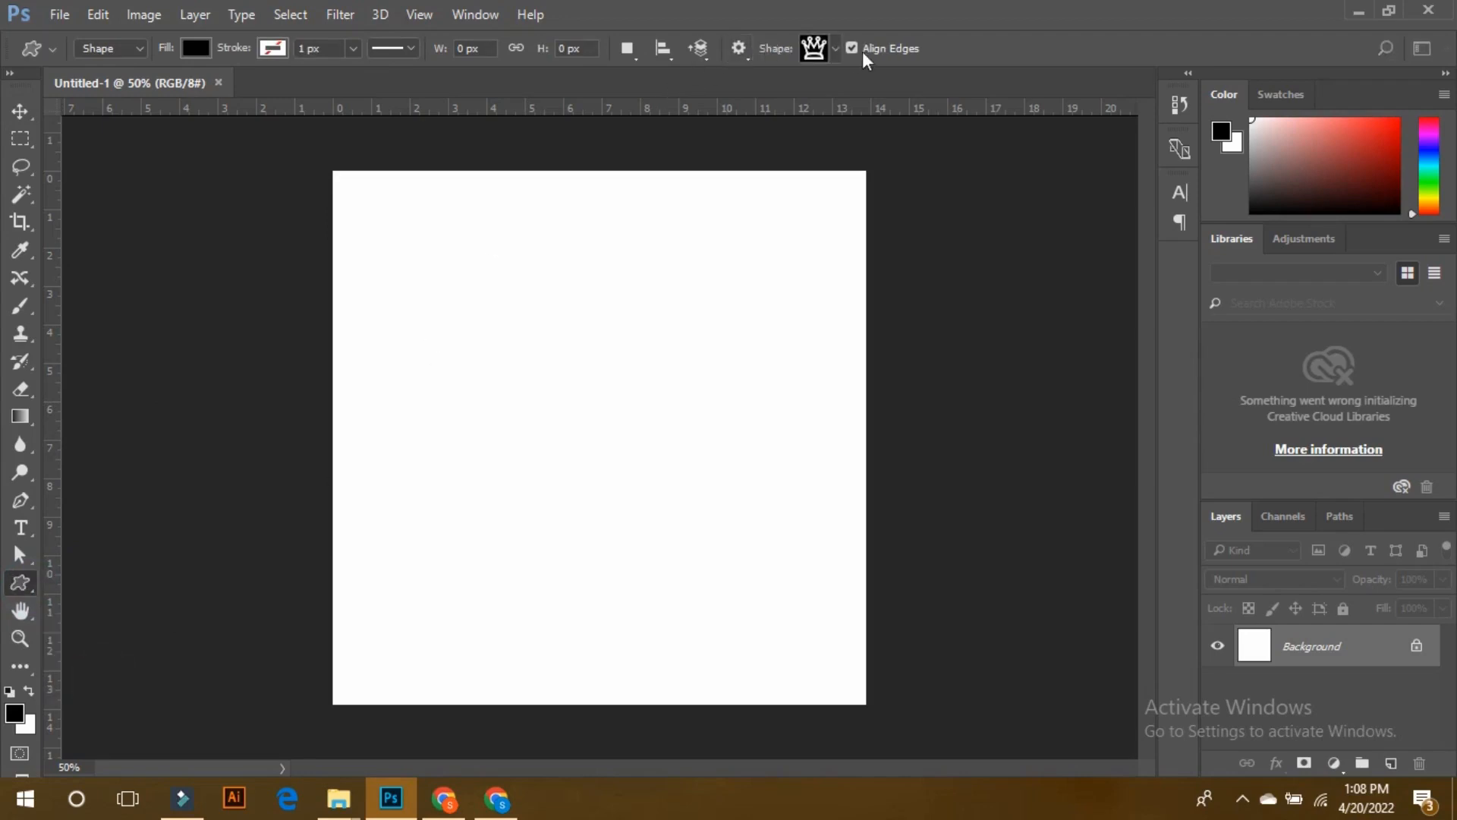
click(835, 50)
scroll(849, 180, down, 1)
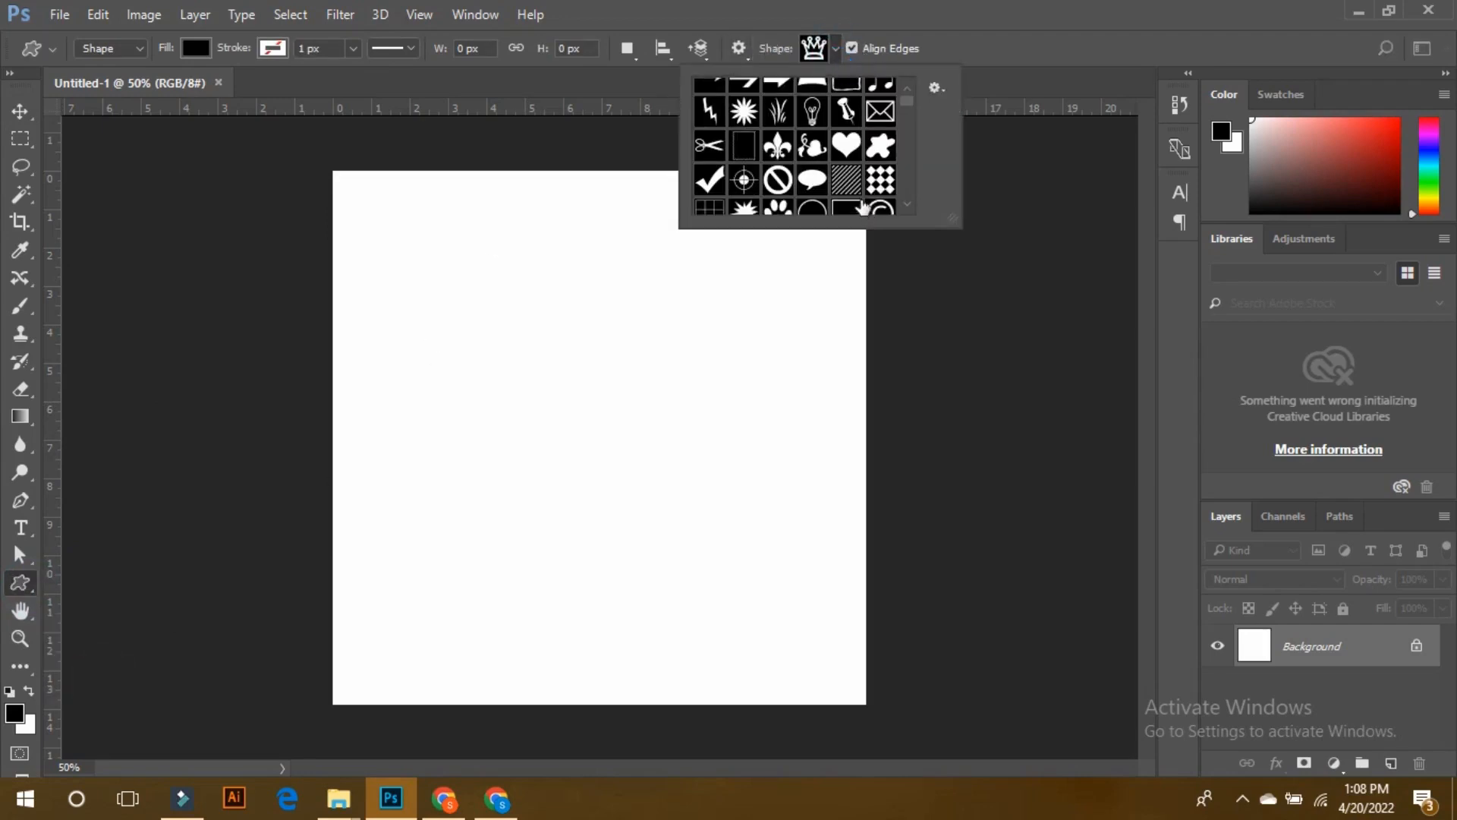
click(881, 146)
drag(462, 311, 615, 456)
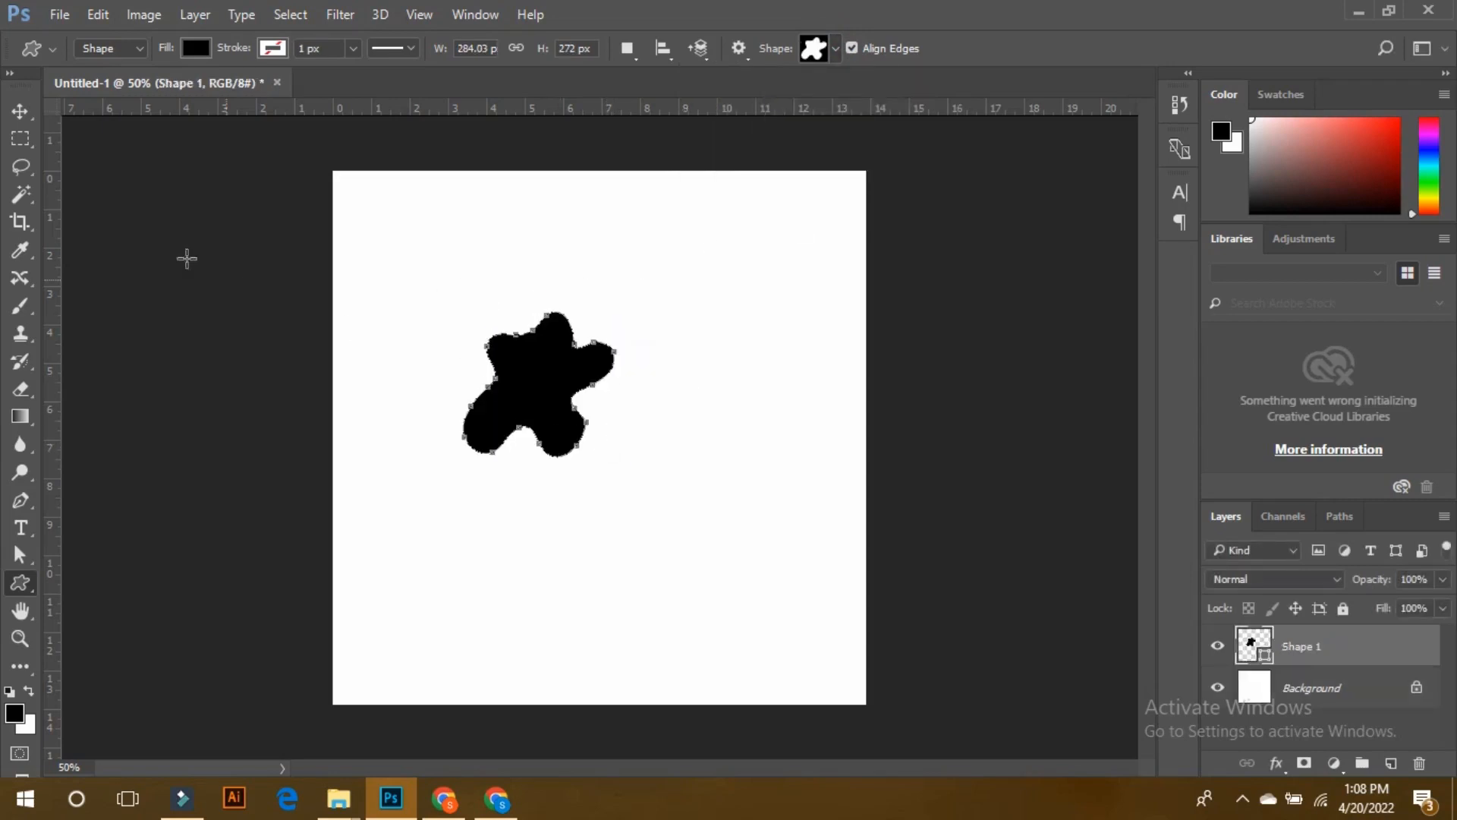
- Change the blob shape's fill to red and move it horizontally to the middle of the canvas
click(21, 112)
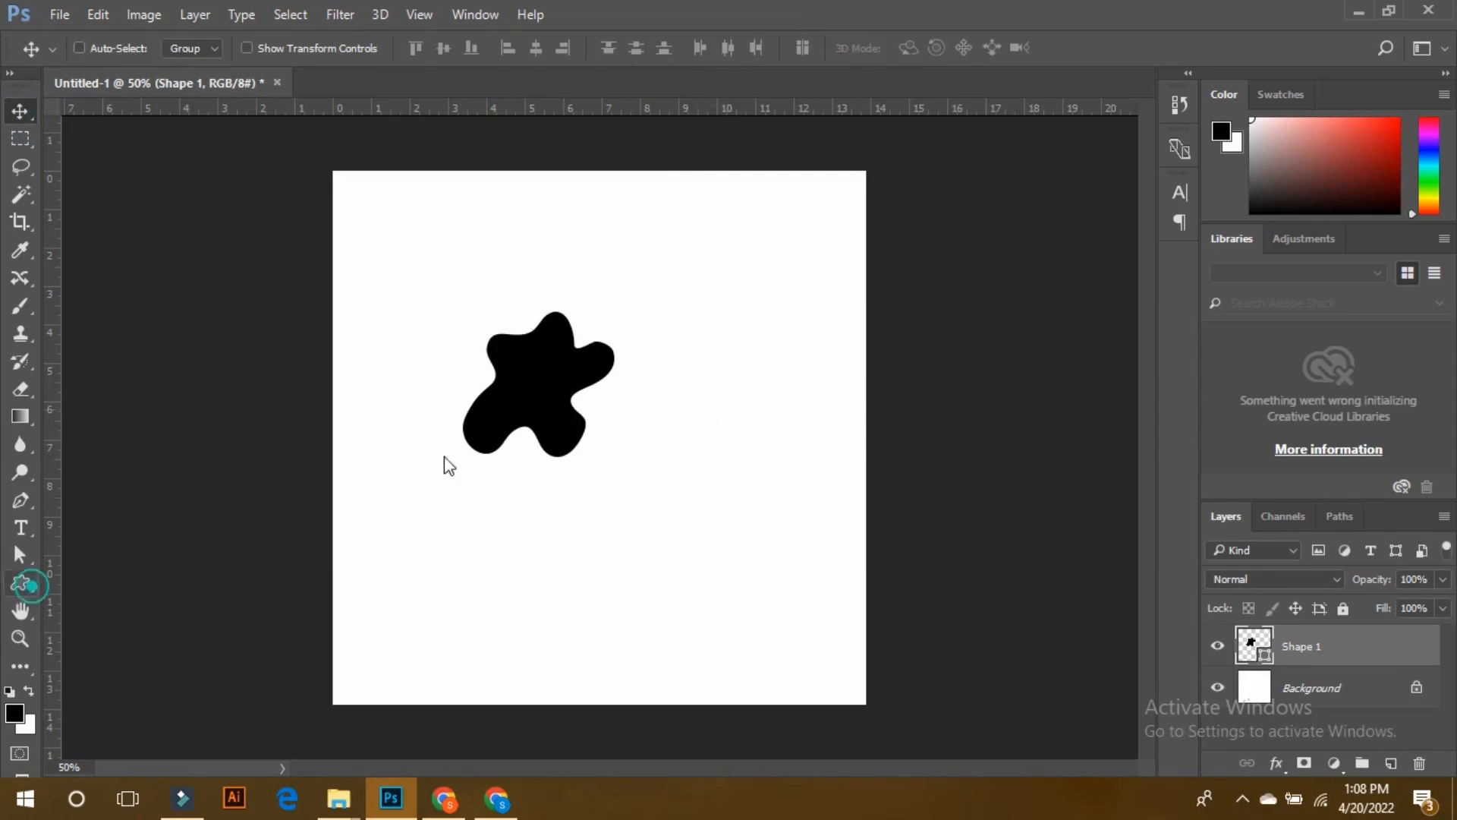
click(544, 396)
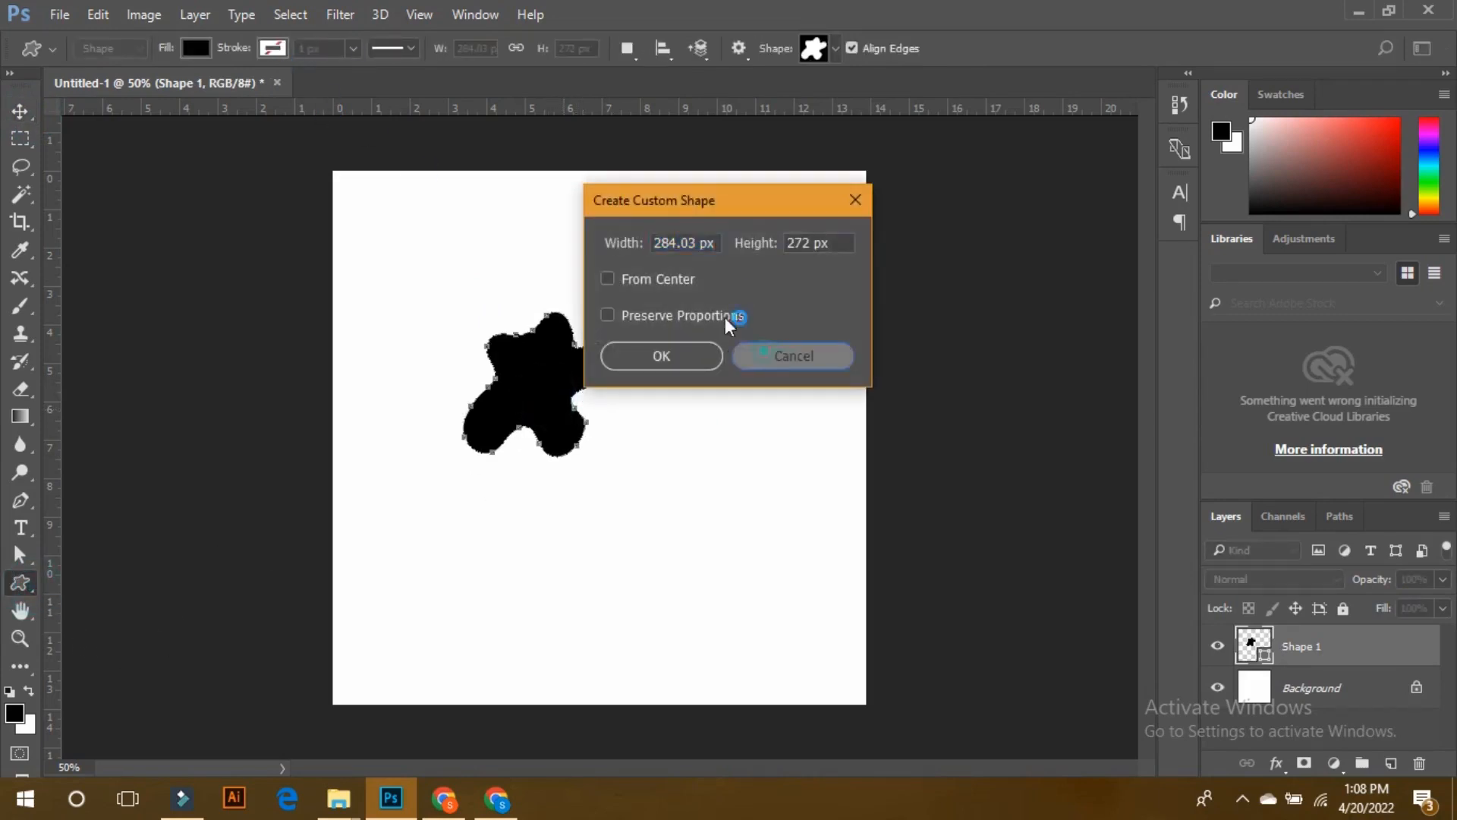
click(763, 353)
click(196, 48)
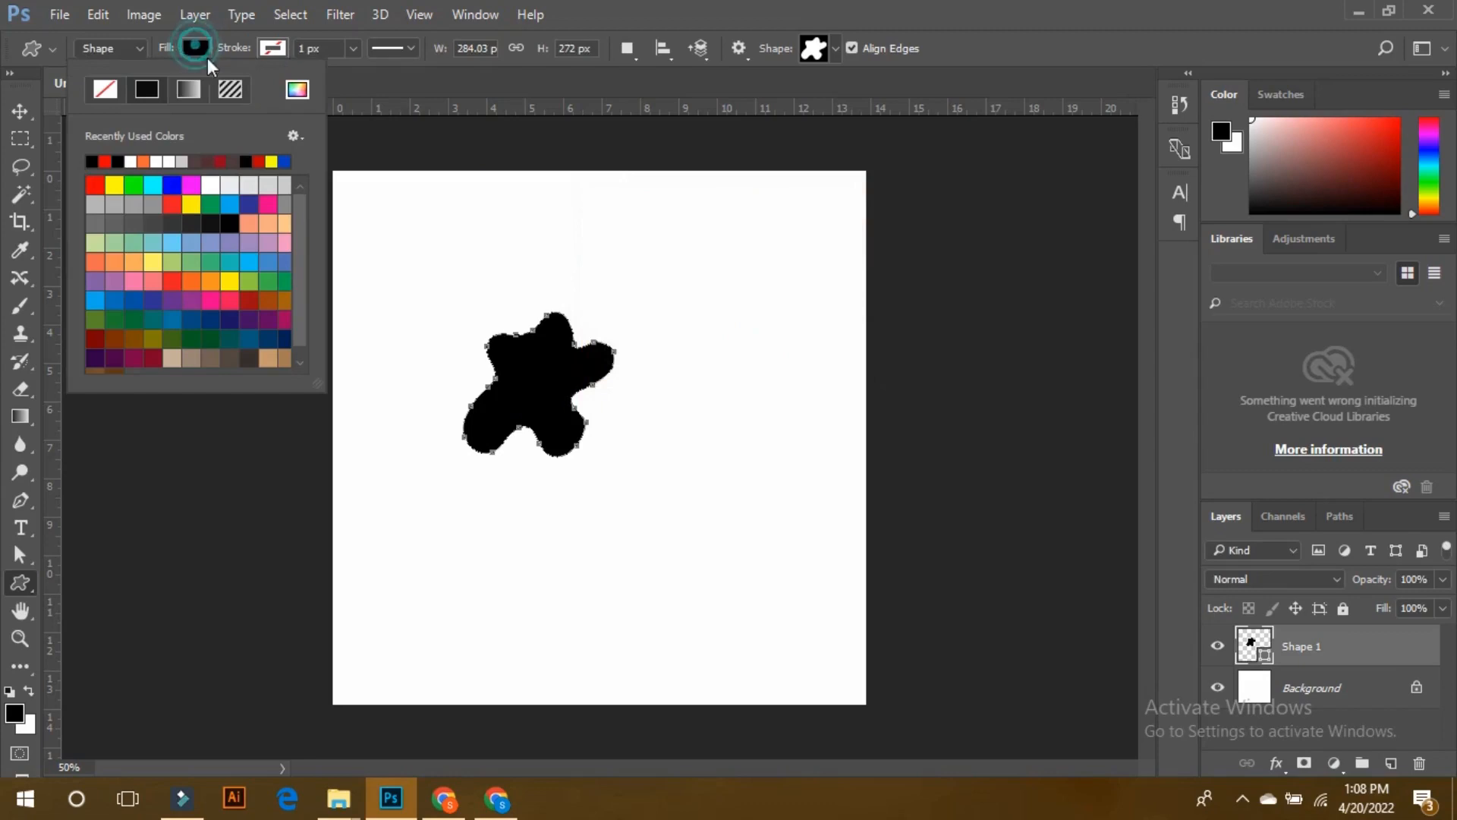
click(105, 161)
click(267, 468)
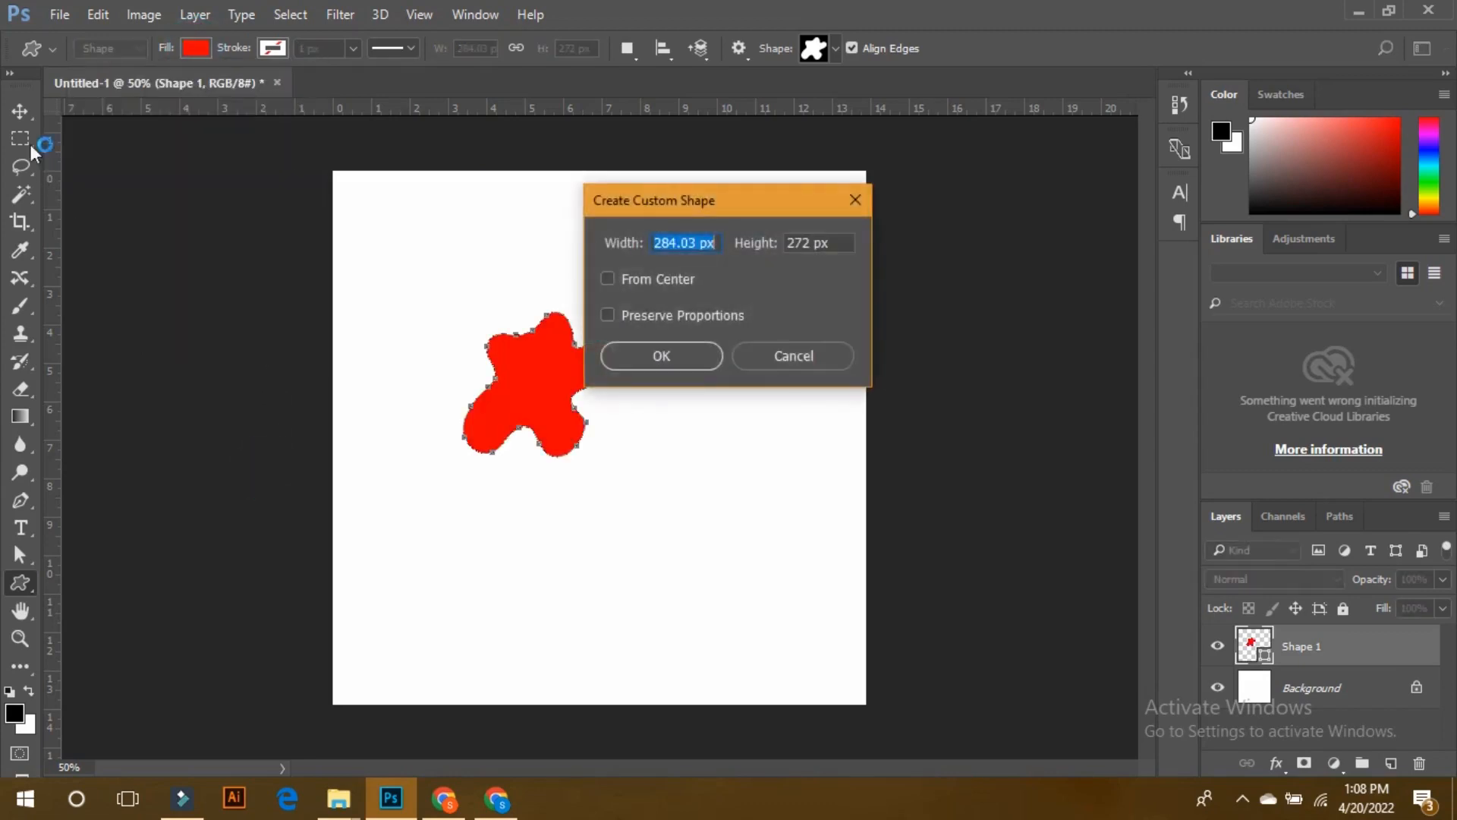
click(860, 199)
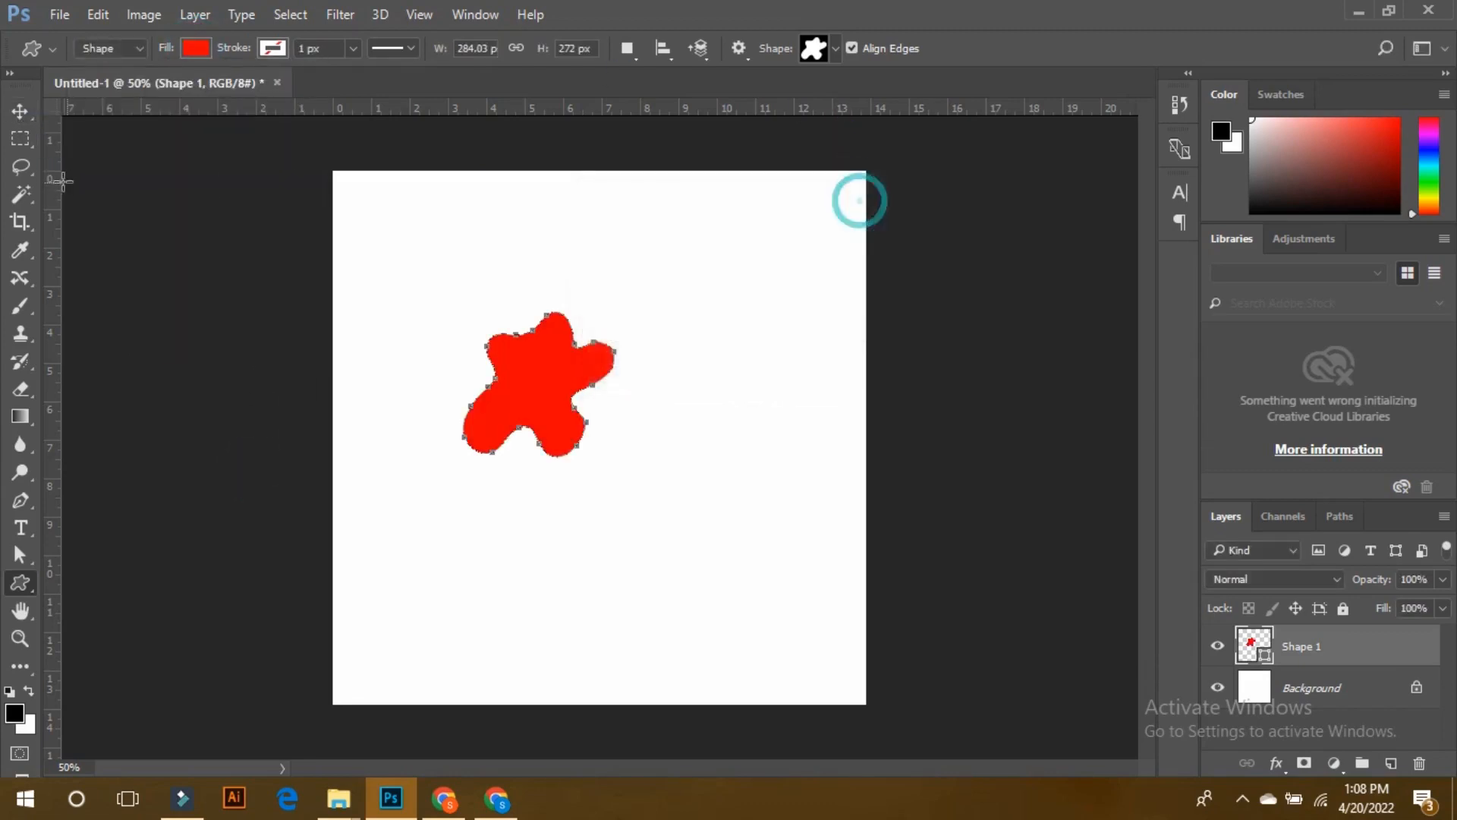
click(29, 113)
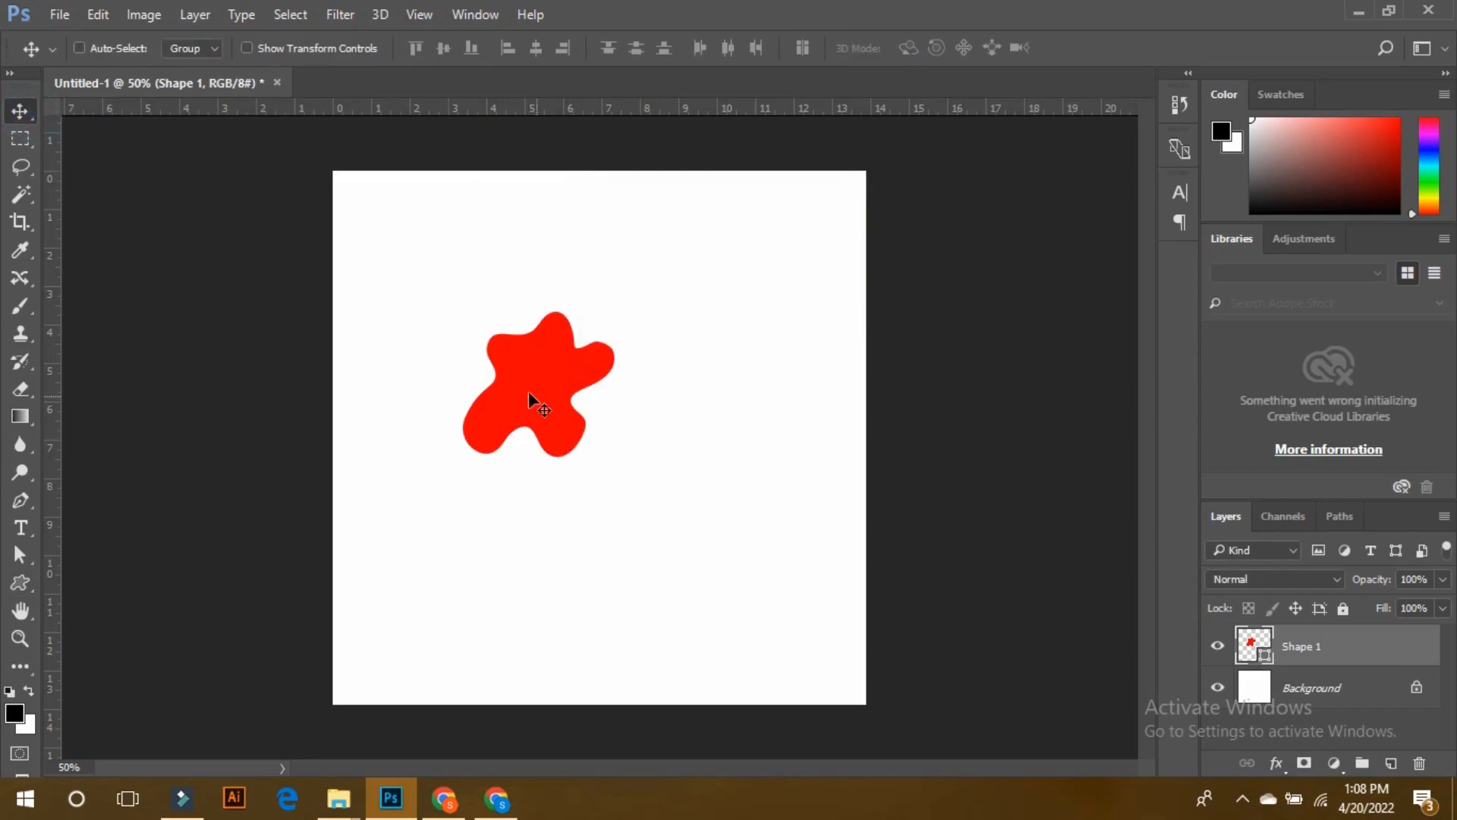
drag(529, 390, 586, 393)
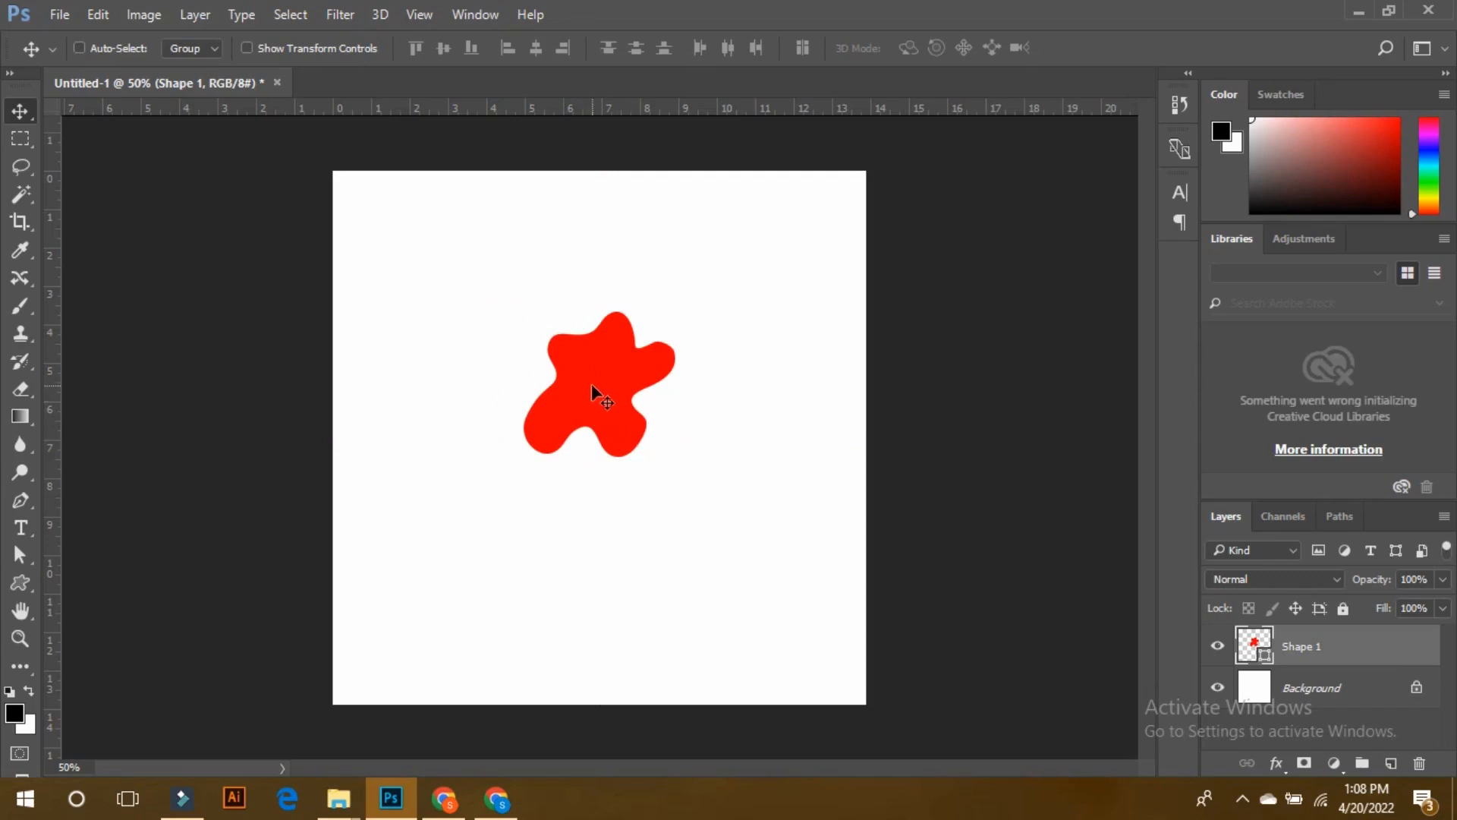
- Add a Bevel & Emboss effect to the shape's layer and toggle it off and on to compare the look
click(1276, 762)
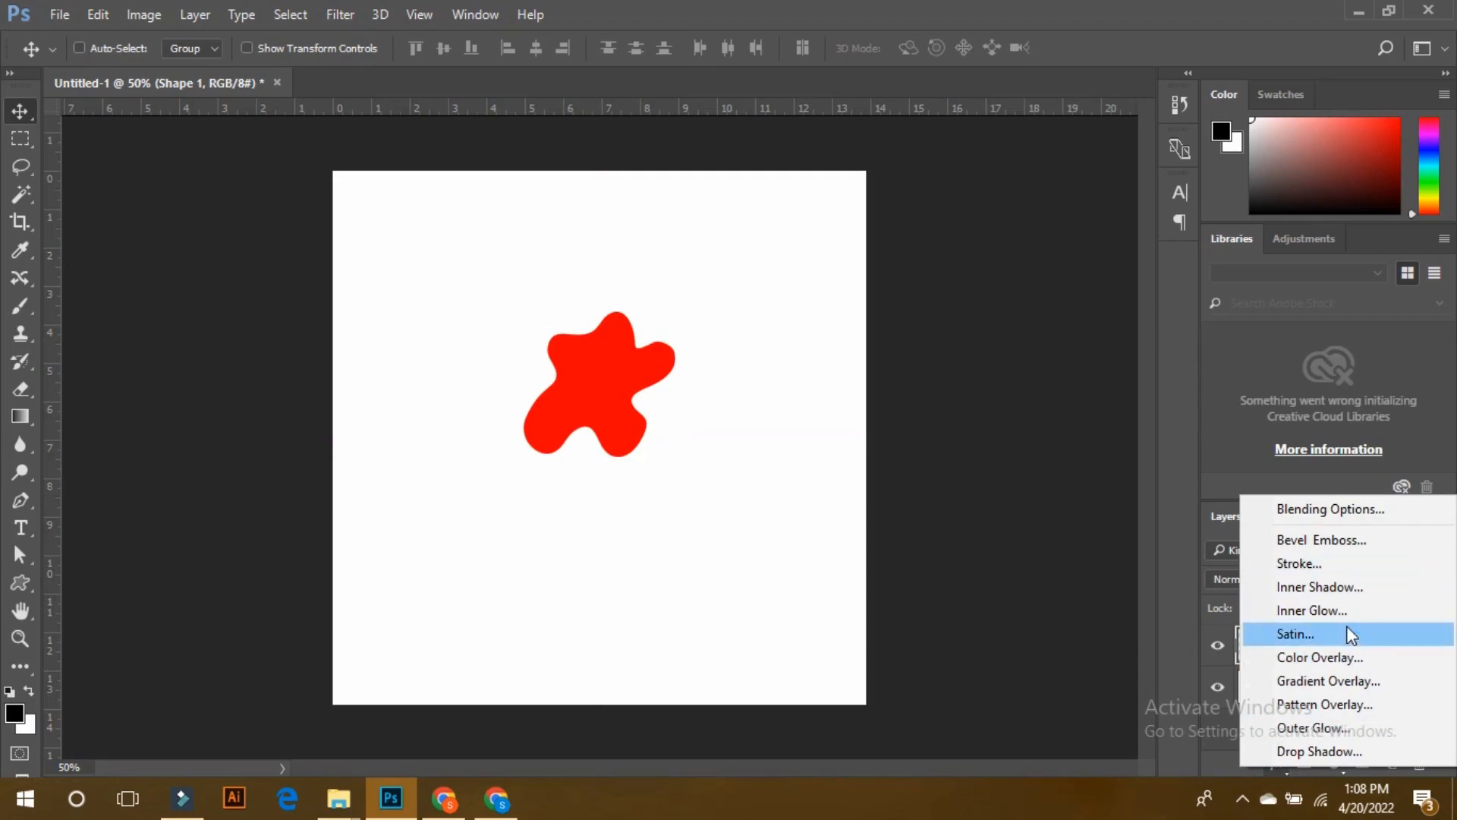
click(1340, 510)
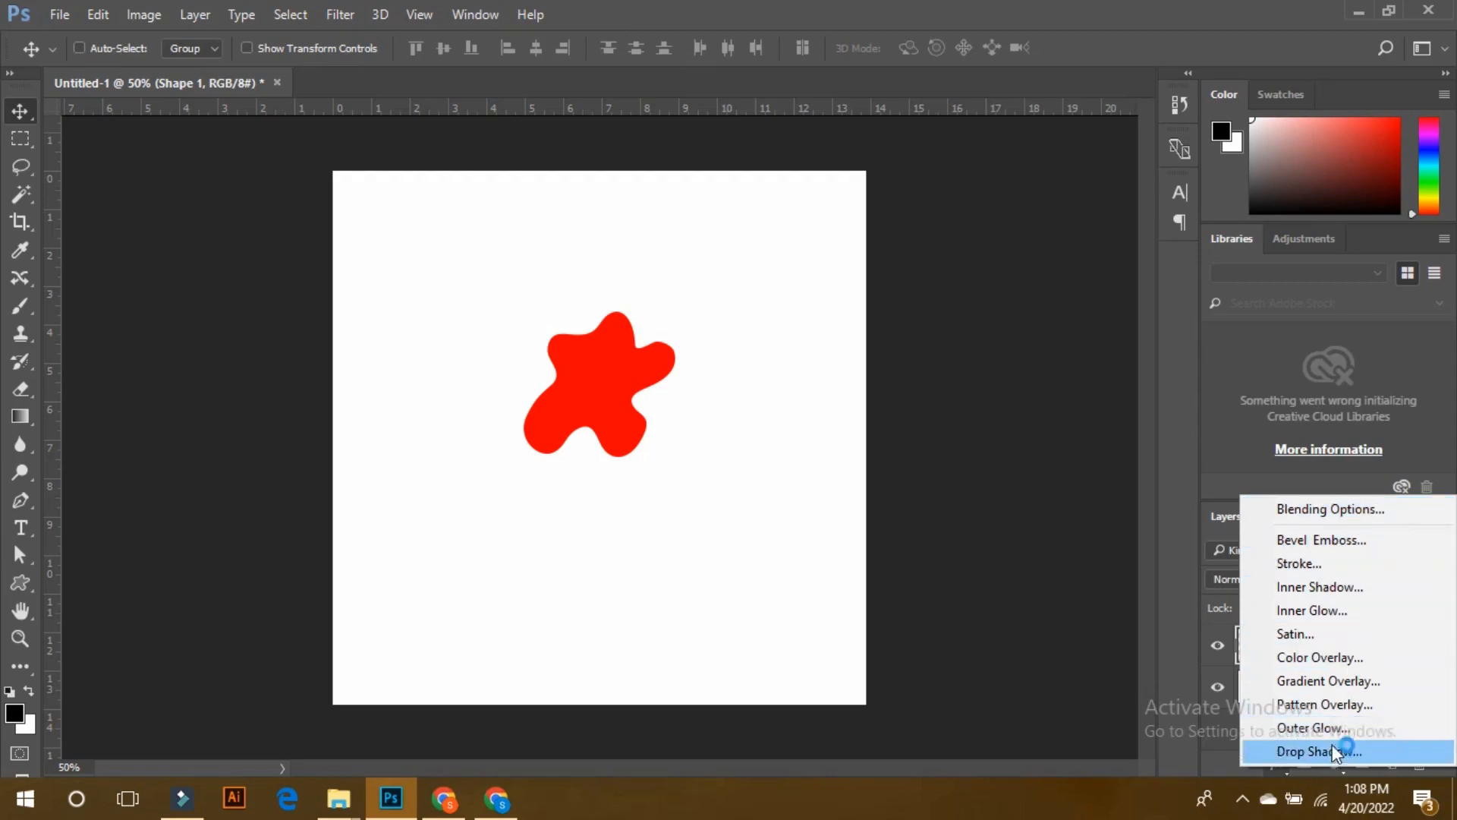
click(1364, 544)
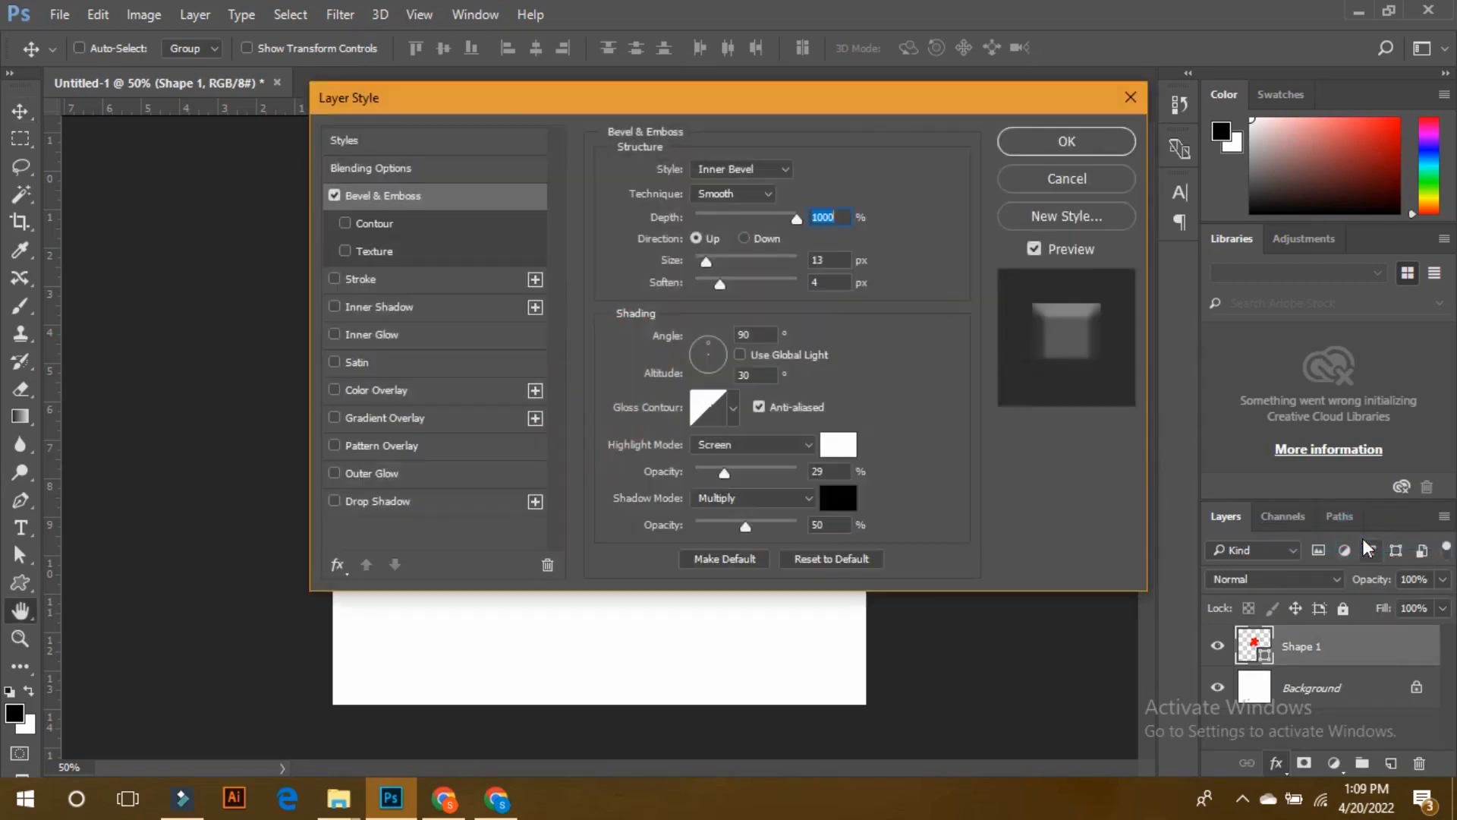
drag(423, 101, 773, 73)
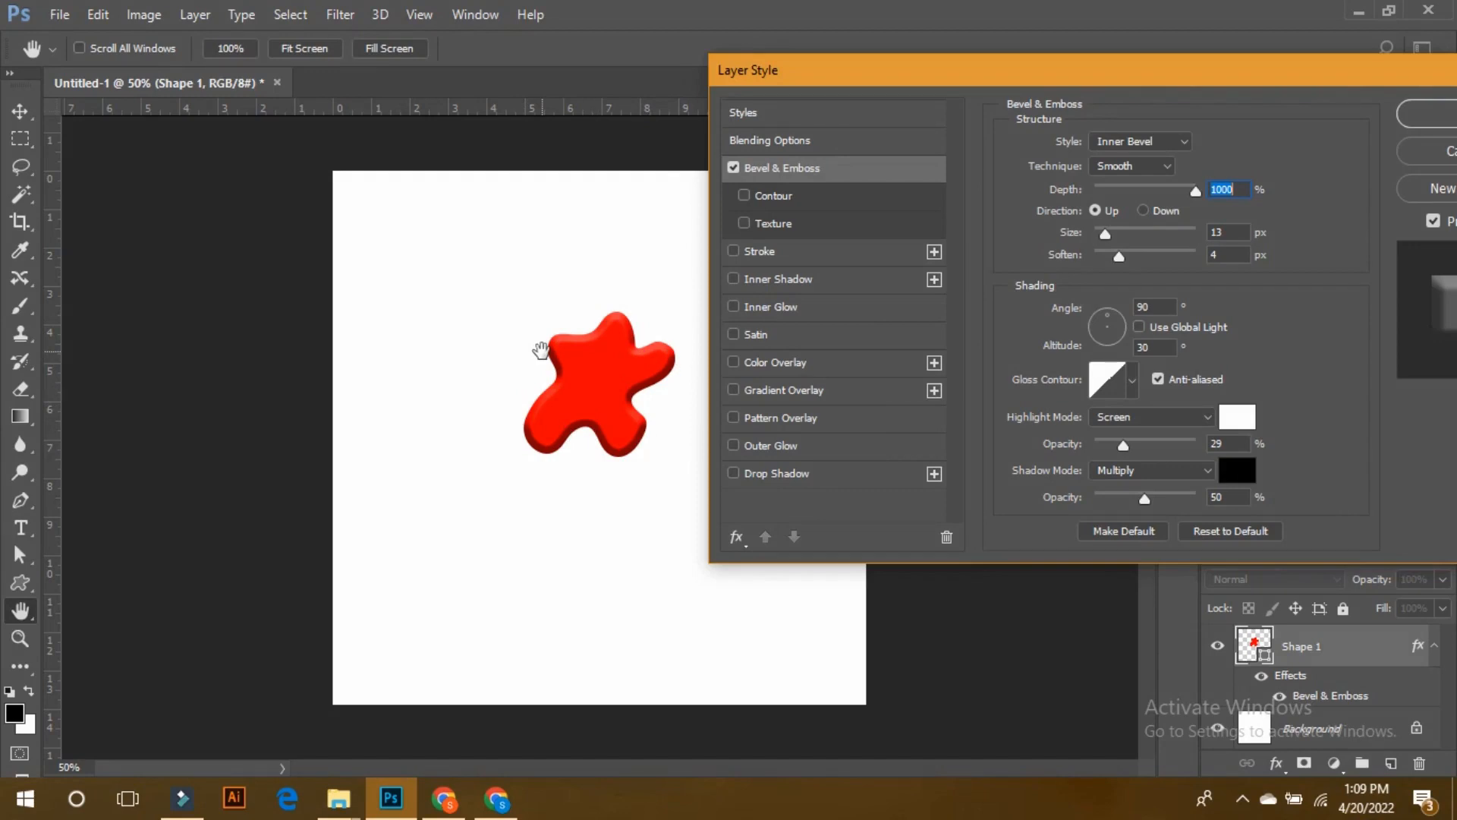
click(733, 167)
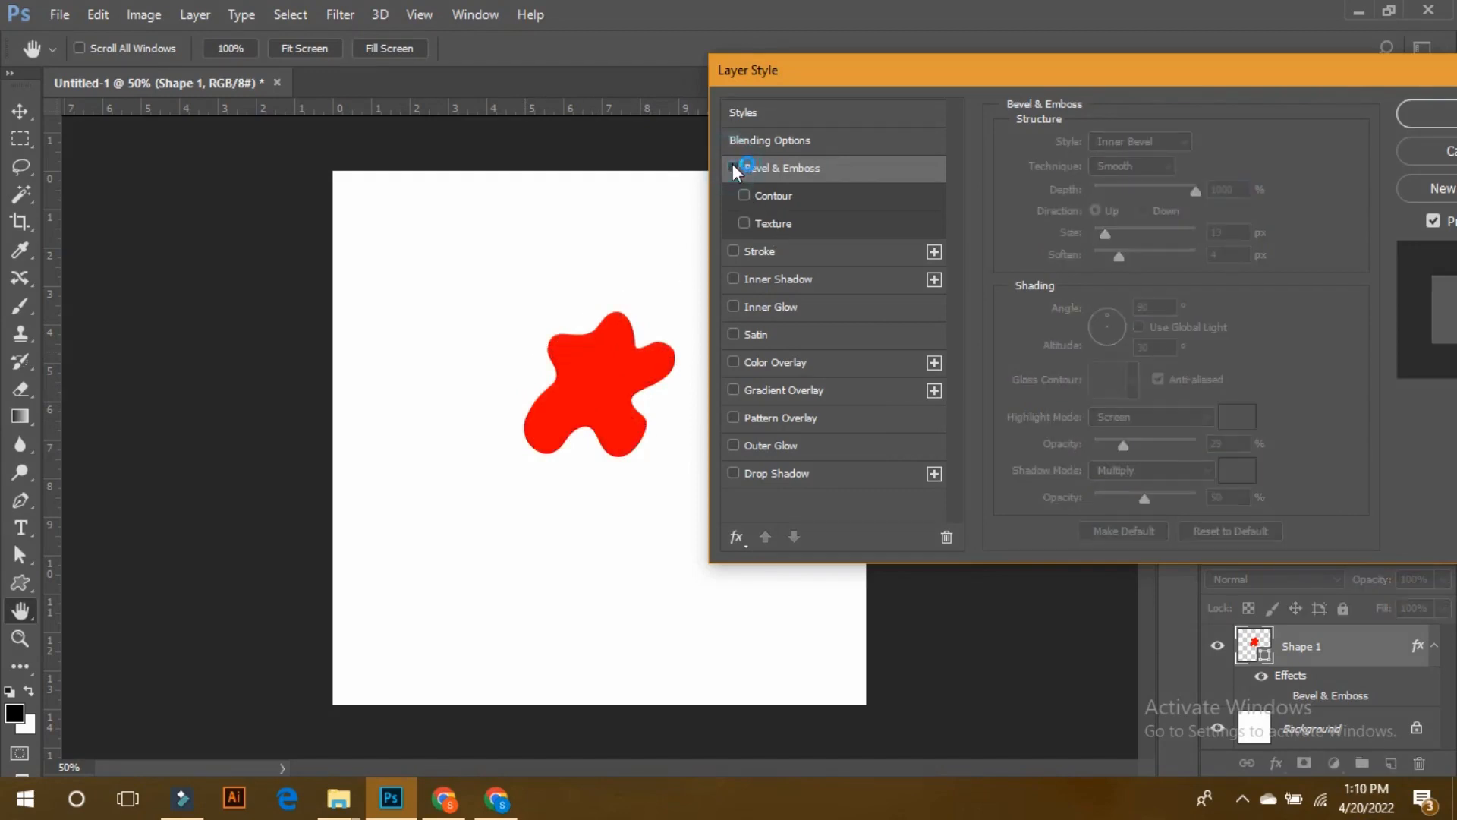
click(733, 168)
click(733, 167)
click(733, 168)
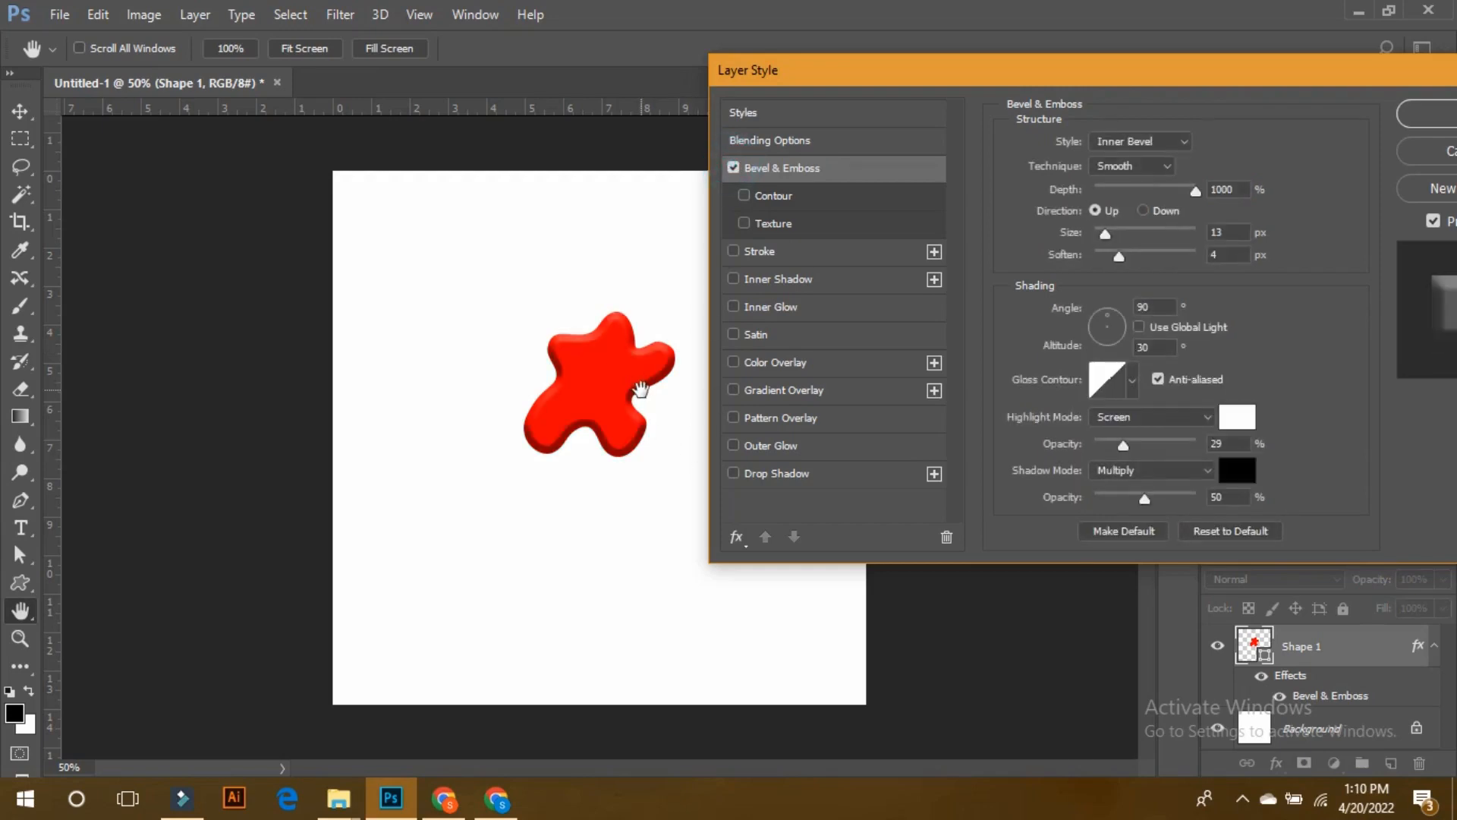
- Set the Bevel & Emboss shadow color to dark maroon (4d0a29)
click(1237, 469)
mouse_move(1060, 334)
mouse_down()
mouse_move(1056, 349)
mouse_move(1034, 290)
mouse_move(1082, 365)
mouse_move(1126, 299)
mouse_move(1073, 348)
mouse_move(1050, 329)
mouse_move(1050, 225)
mouse_up()
click(1067, 327)
mouse_move(1107, 322)
mouse_down()
mouse_move(1125, 274)
mouse_move(1109, 228)
mouse_move(1073, 261)
mouse_move(1066, 387)
mouse_up()
click(1304, 195)
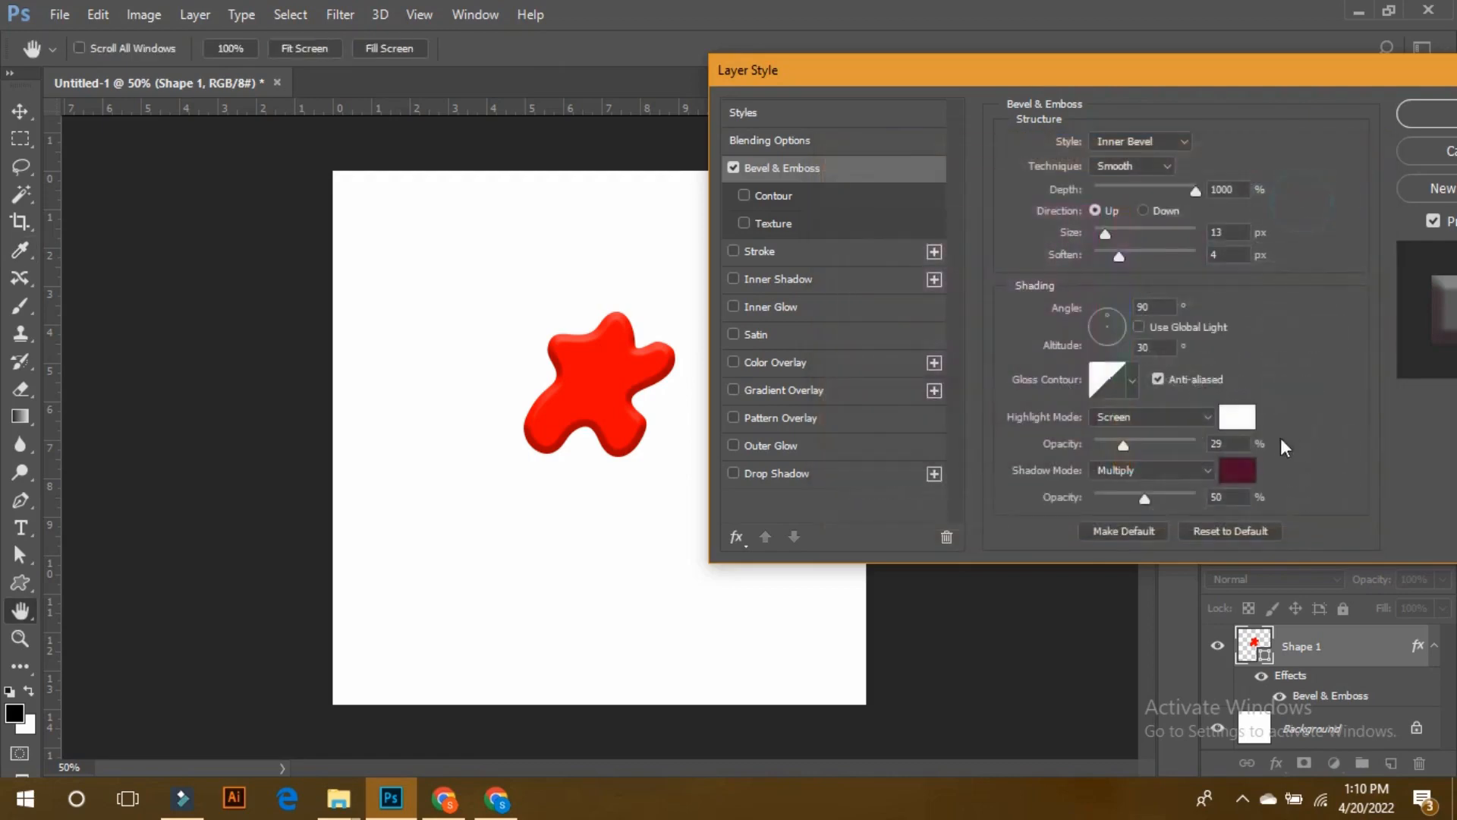
- Set the Bevel & Emboss shadow mode to Normal and its shadow color to bright blue
click(1119, 472)
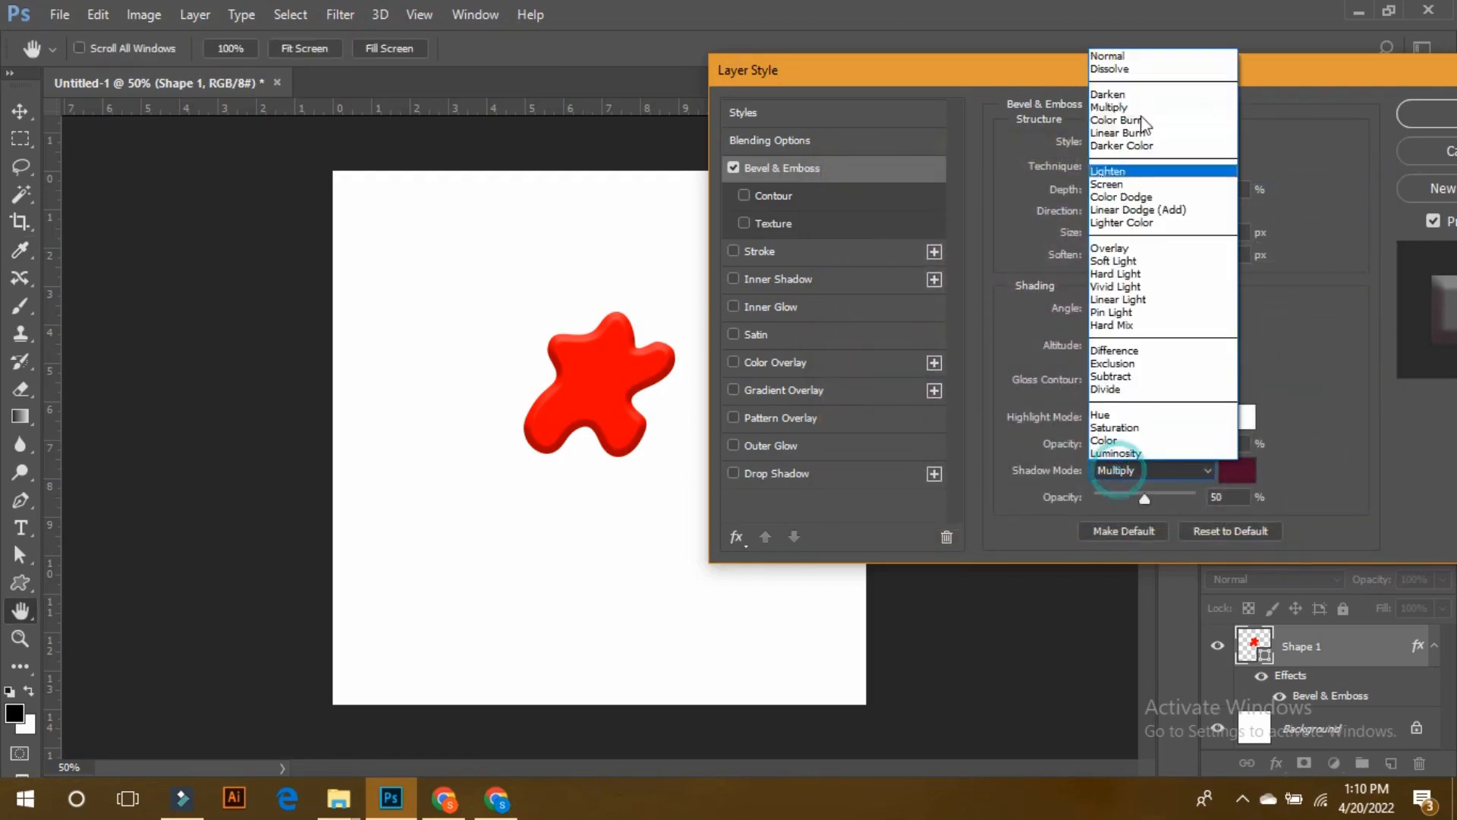
click(1129, 50)
click(1250, 476)
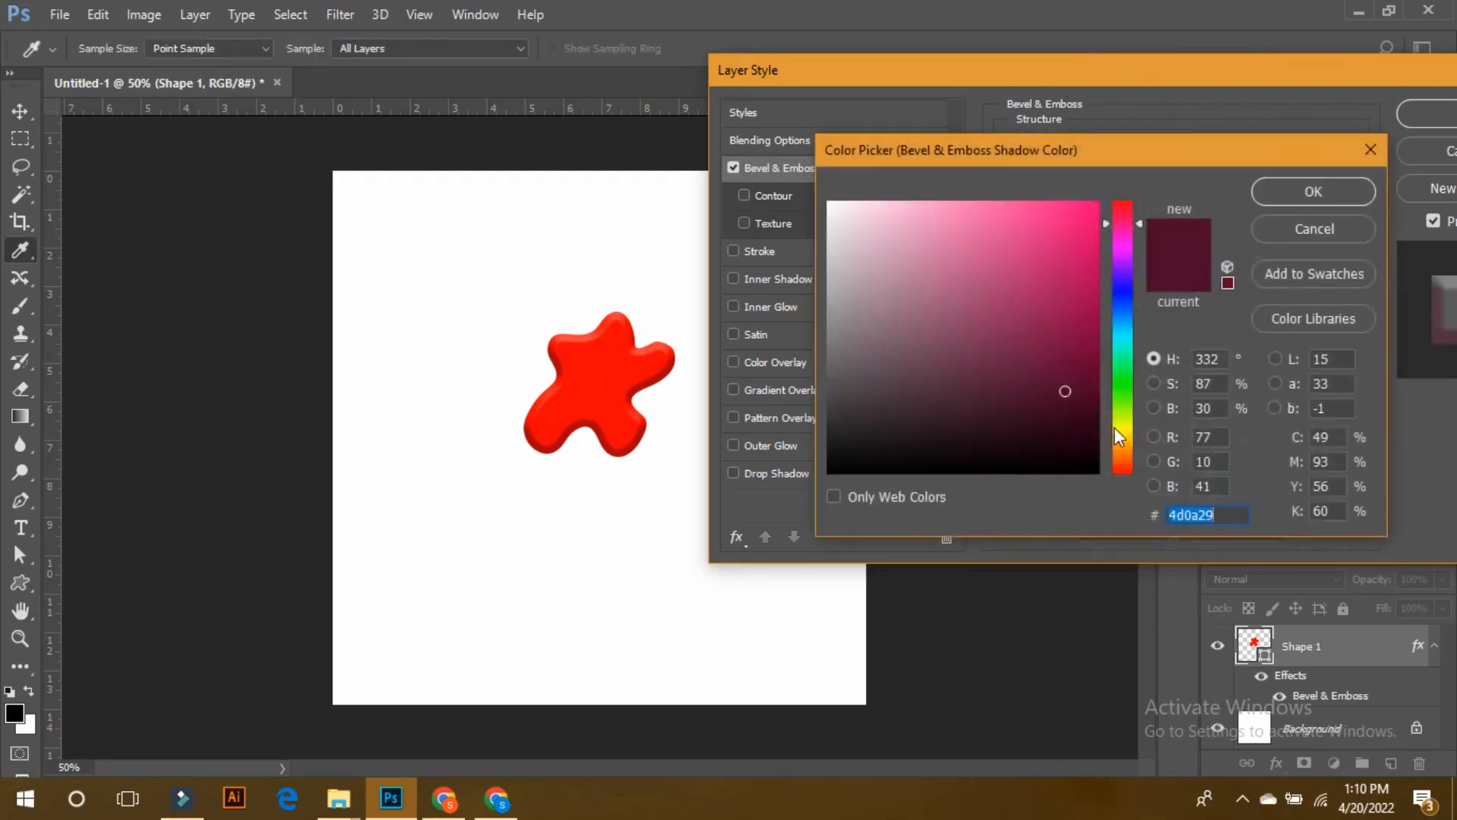
drag(1036, 294, 1022, 249)
mouse_move(1117, 264)
mouse_down()
mouse_move(1127, 299)
mouse_move(1086, 296)
mouse_move(1114, 285)
mouse_move(1100, 317)
mouse_move(1118, 287)
mouse_move(1093, 266)
mouse_move(1097, 220)
mouse_up()
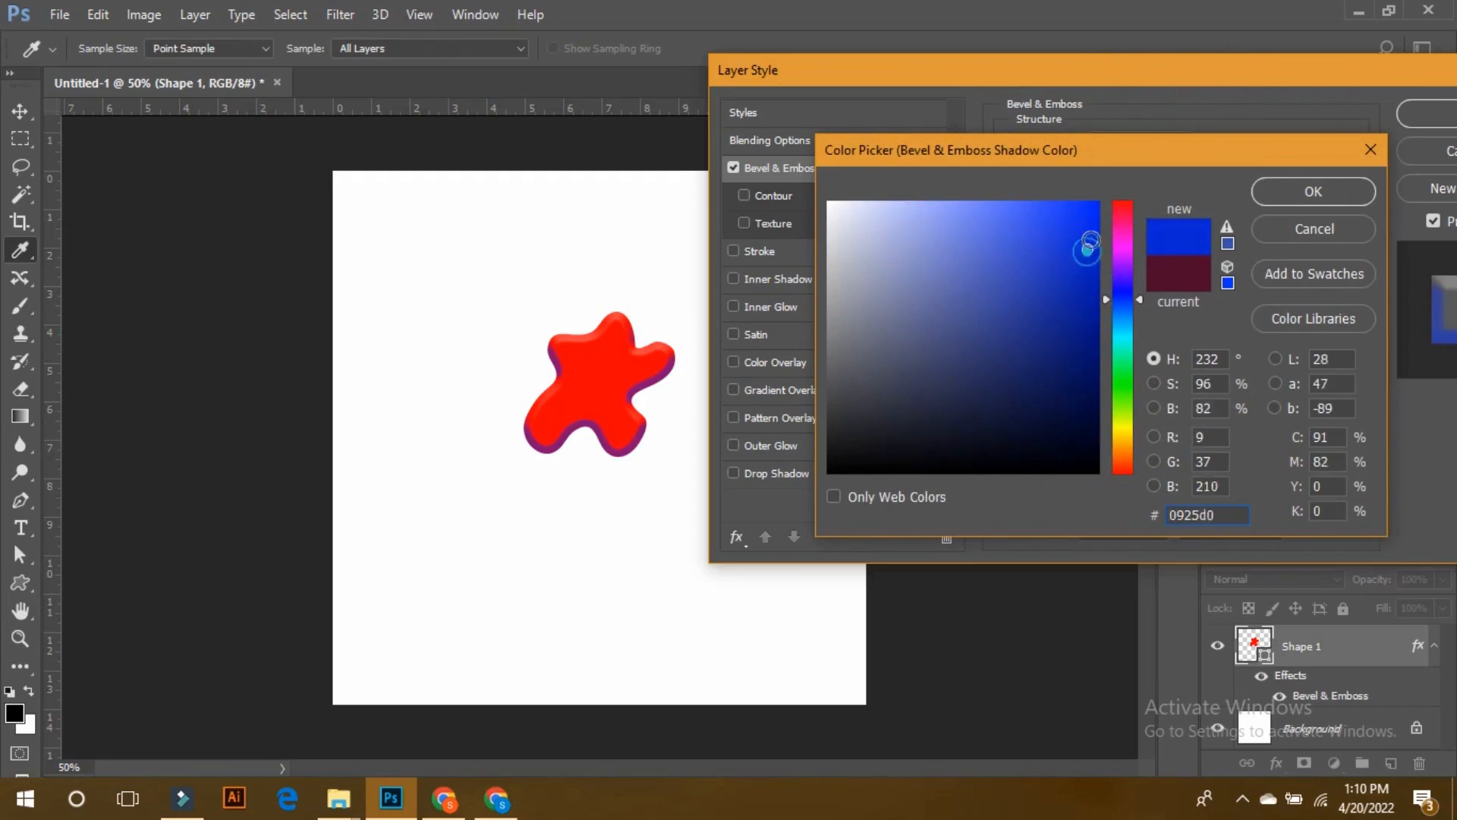
click(1269, 199)
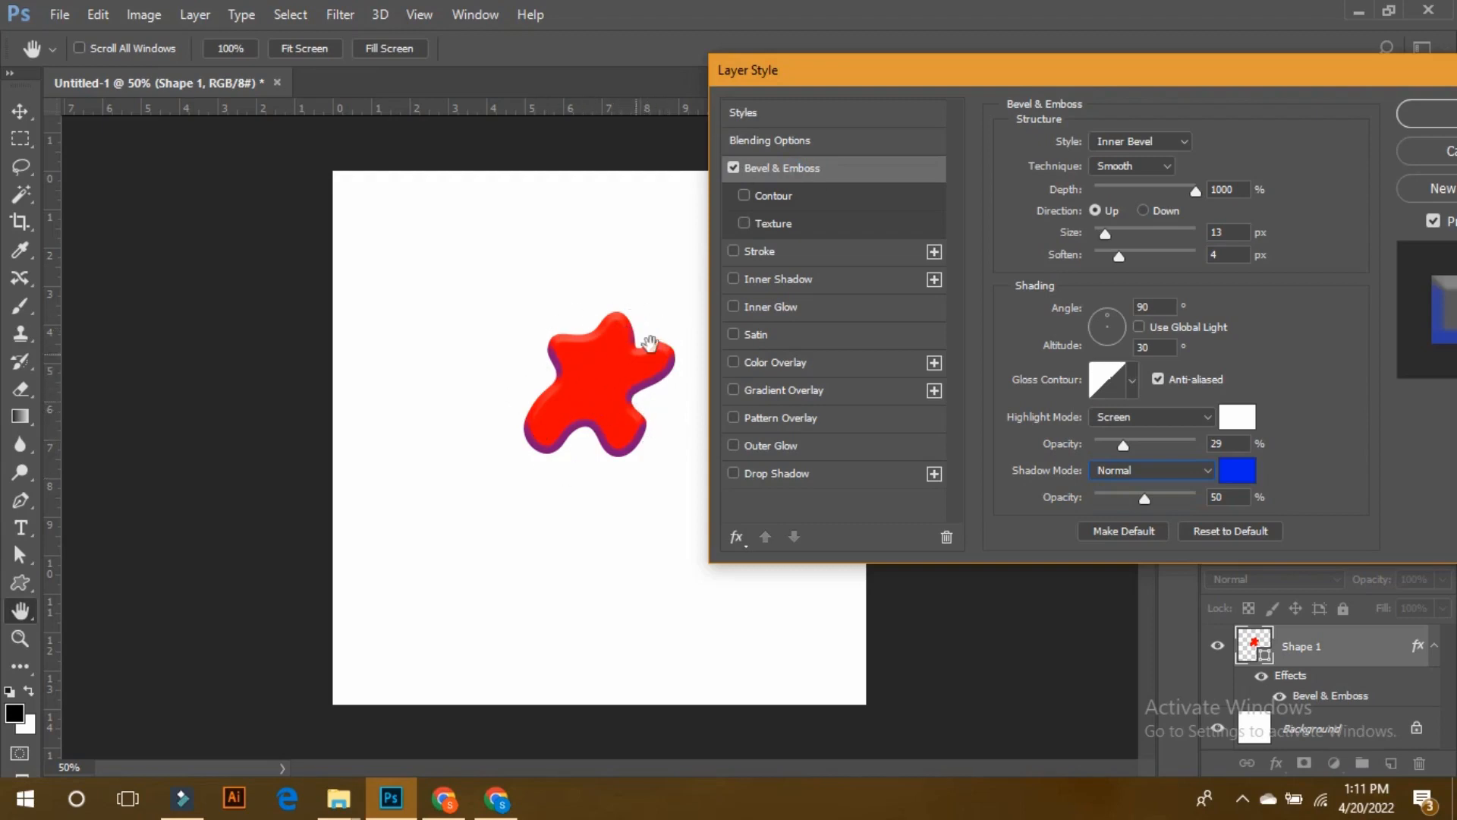
- Disable Bevel & Emboss and enable a Stroke effect on the shape, colored blue (2d36de)
click(735, 168)
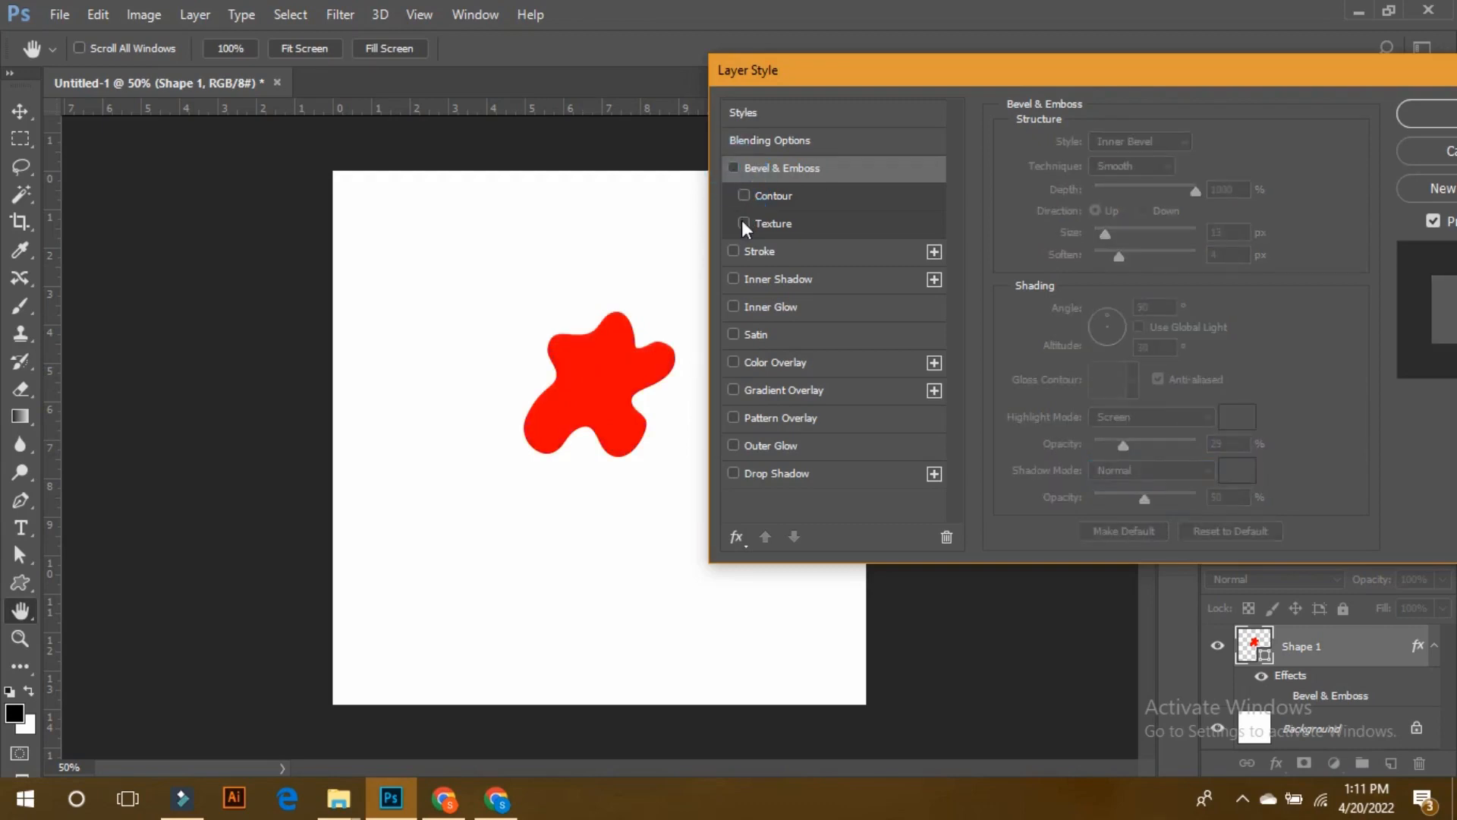
click(781, 248)
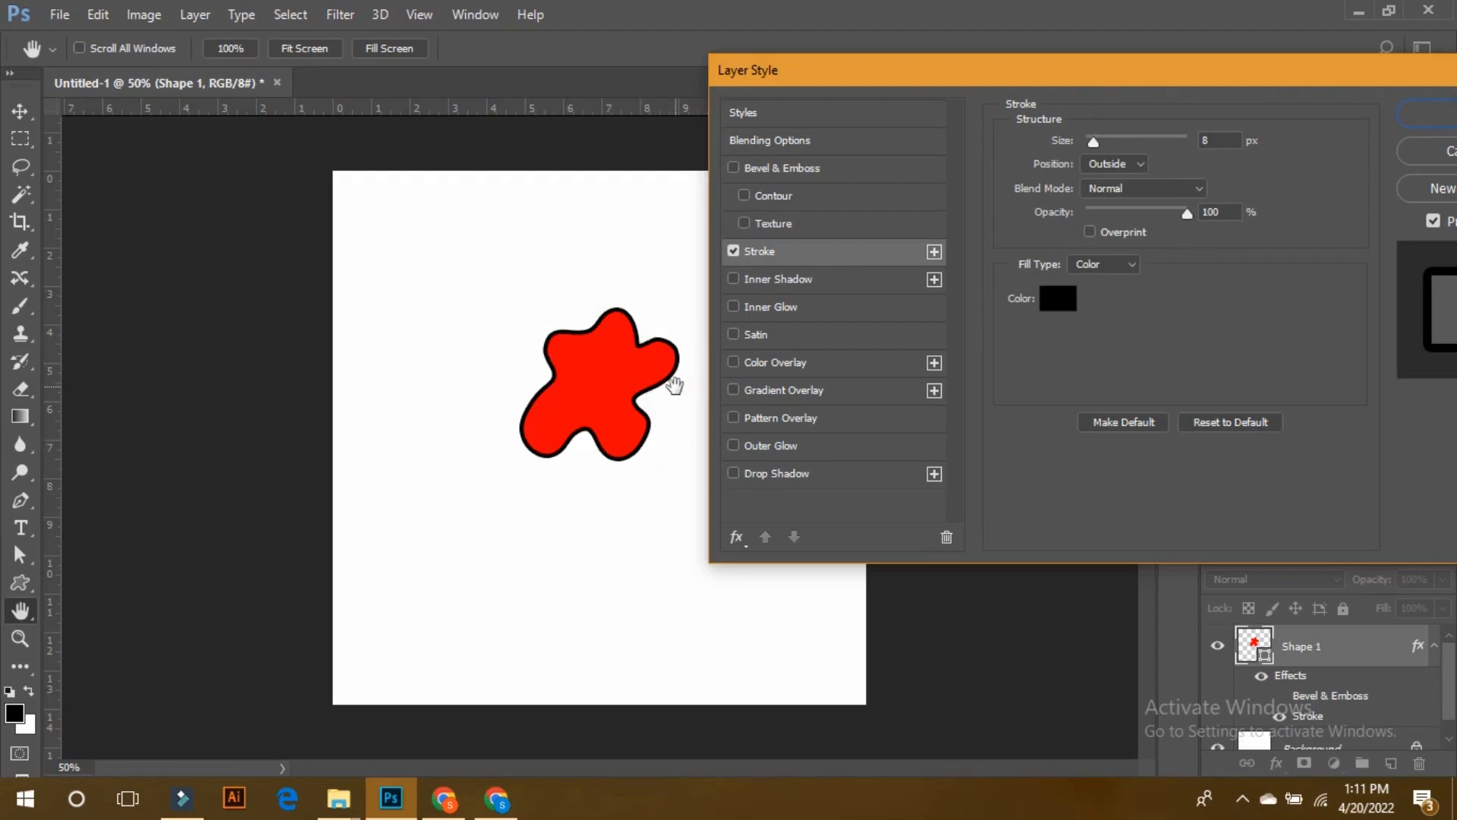
click(1056, 300)
mouse_move(1055, 296)
mouse_down()
mouse_move(1035, 335)
mouse_move(1076, 438)
mouse_move(876, 258)
mouse_move(865, 342)
mouse_up()
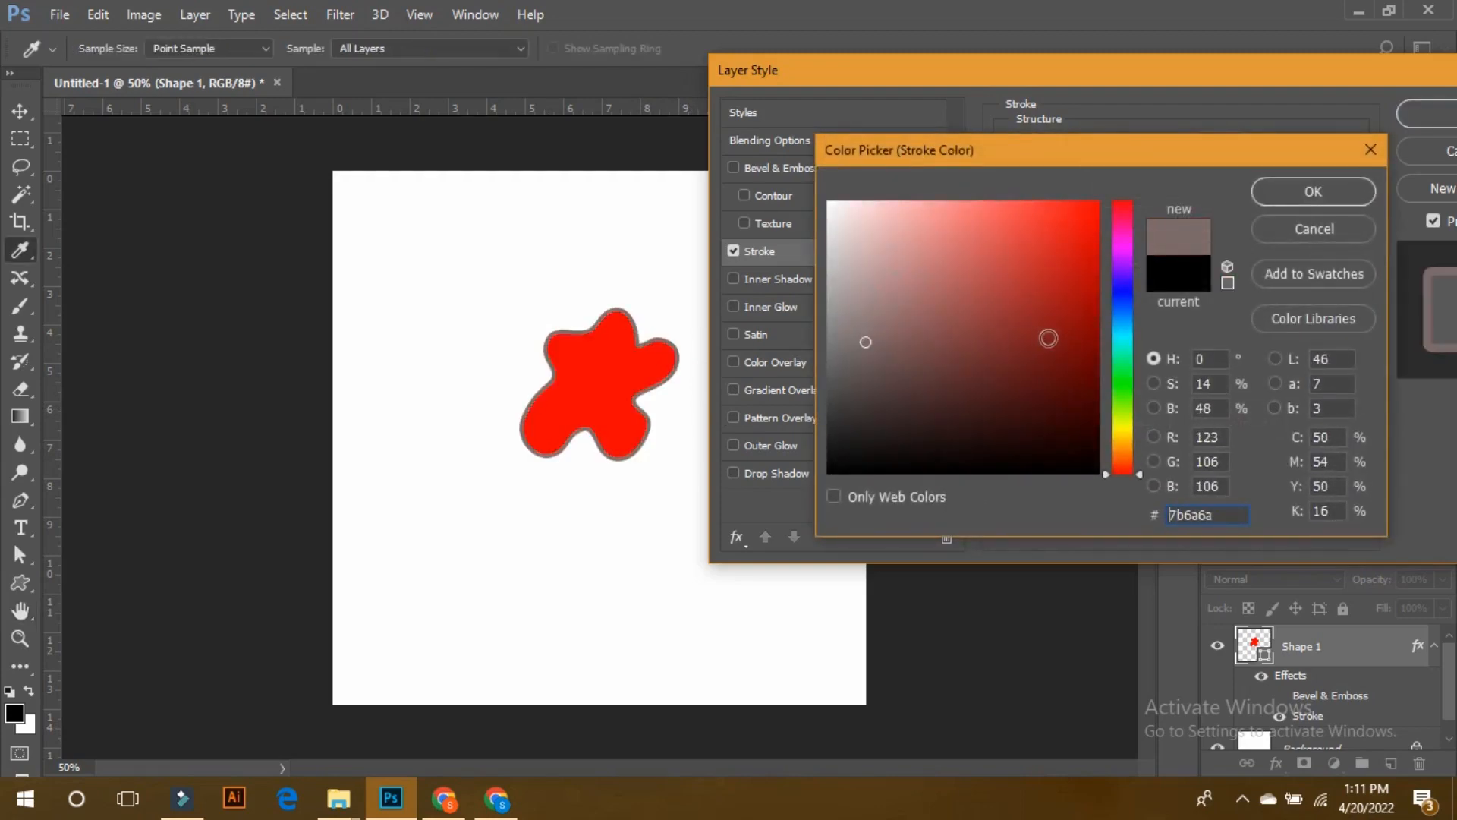
click(1123, 294)
drag(956, 293, 1044, 236)
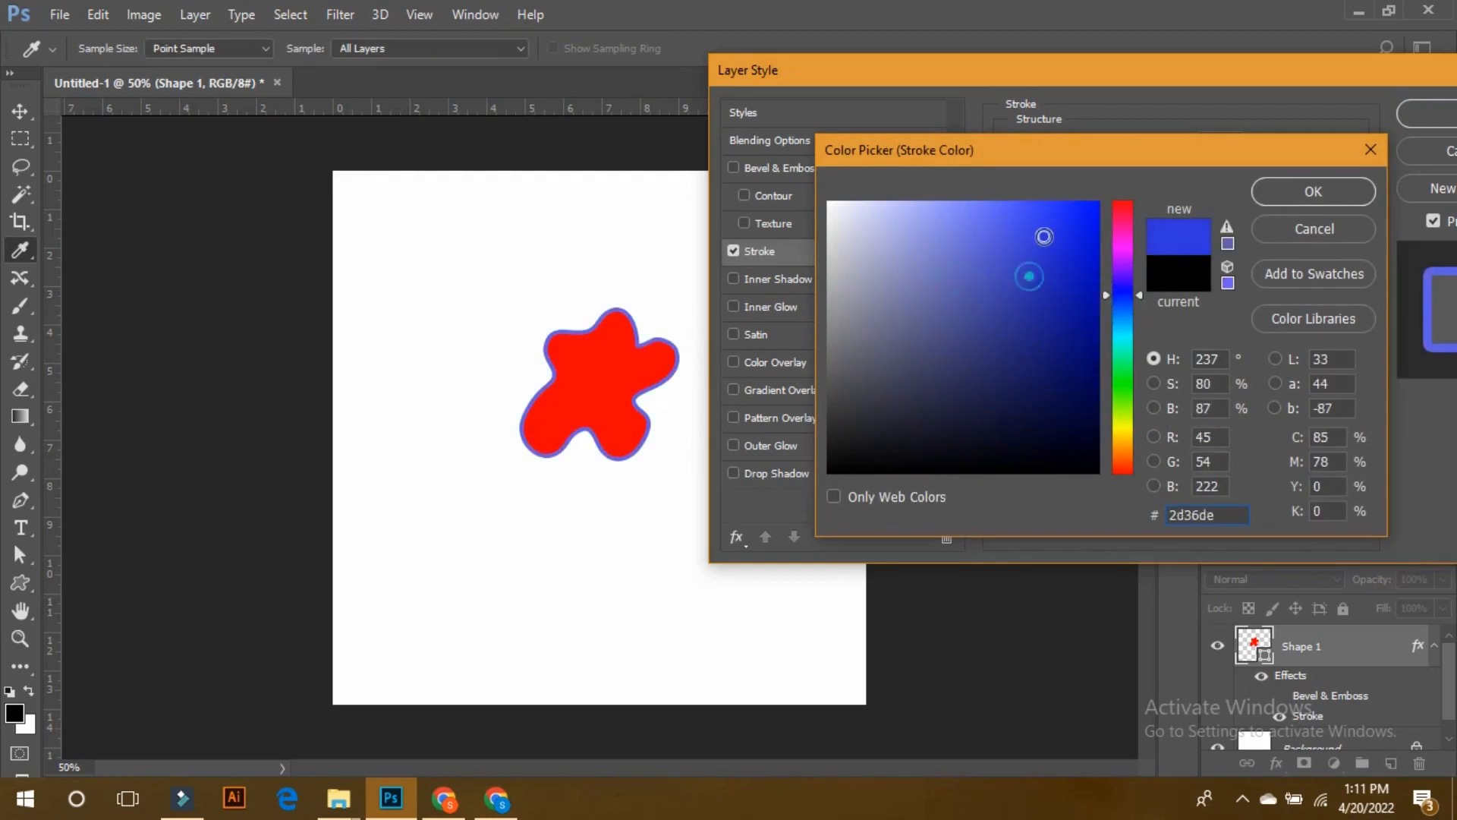
click(1272, 197)
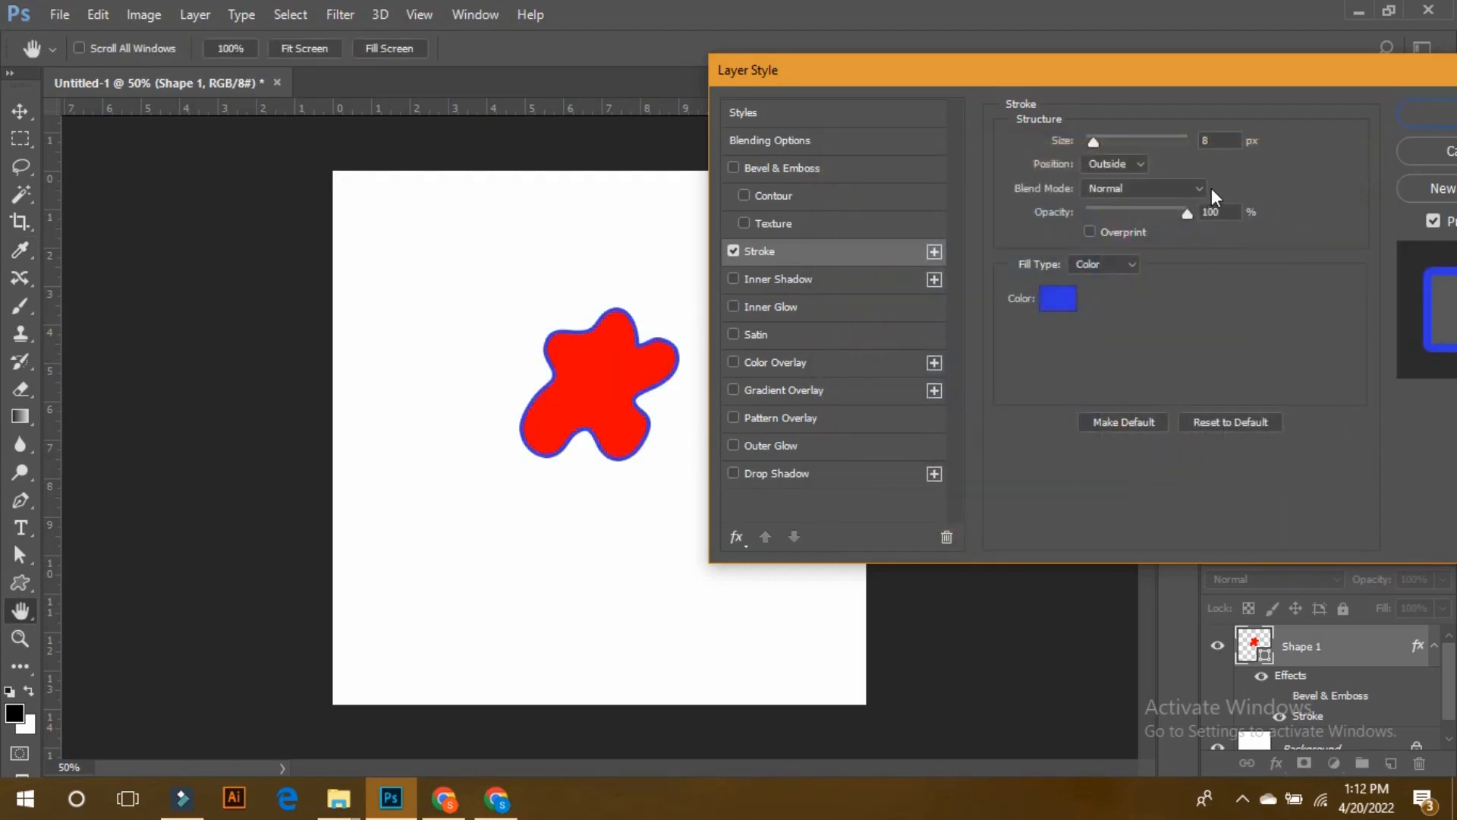
- Try the Inside position for the stroke and return it to Outside
click(1135, 169)
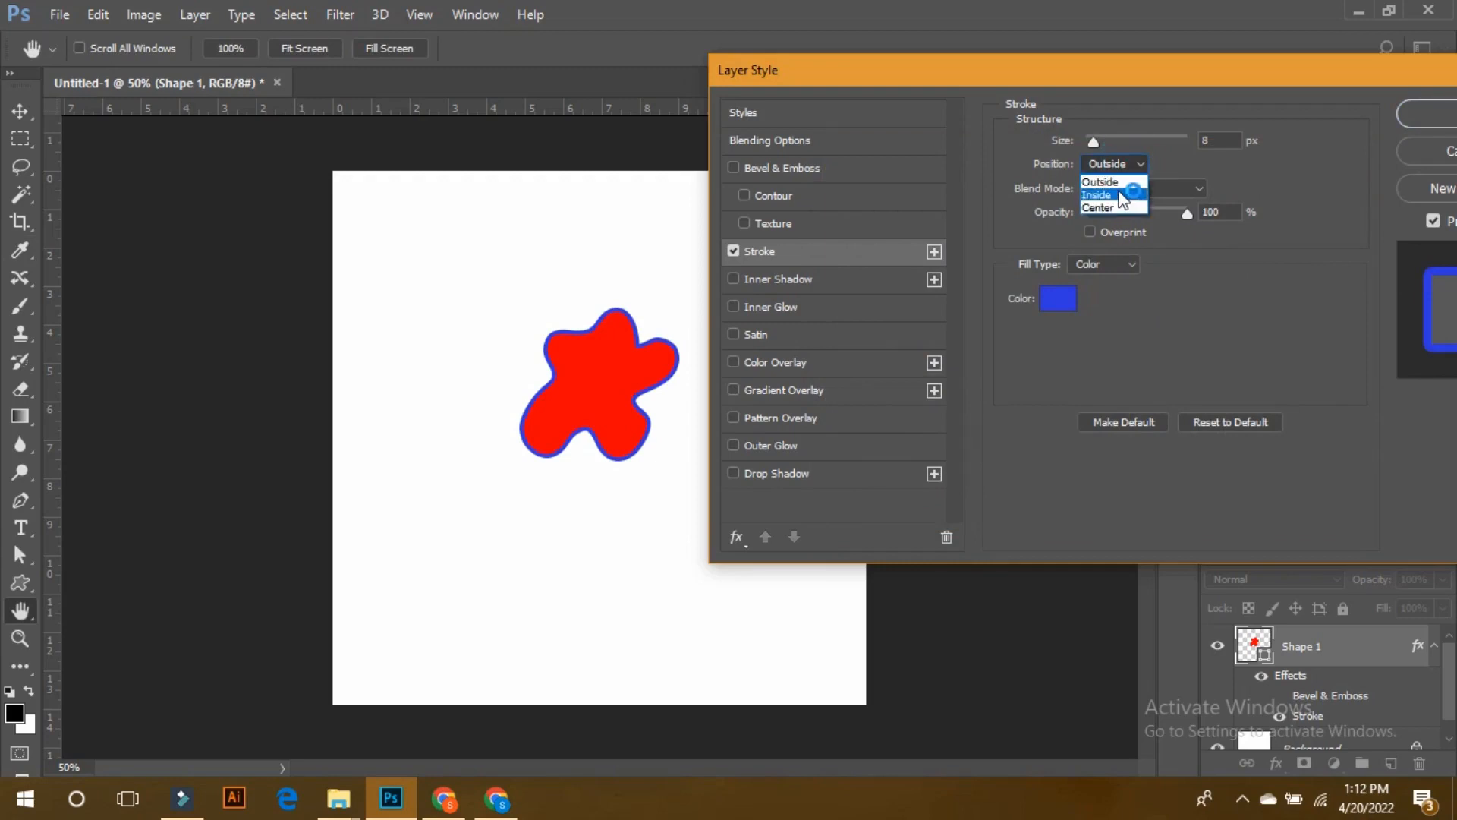
click(1122, 197)
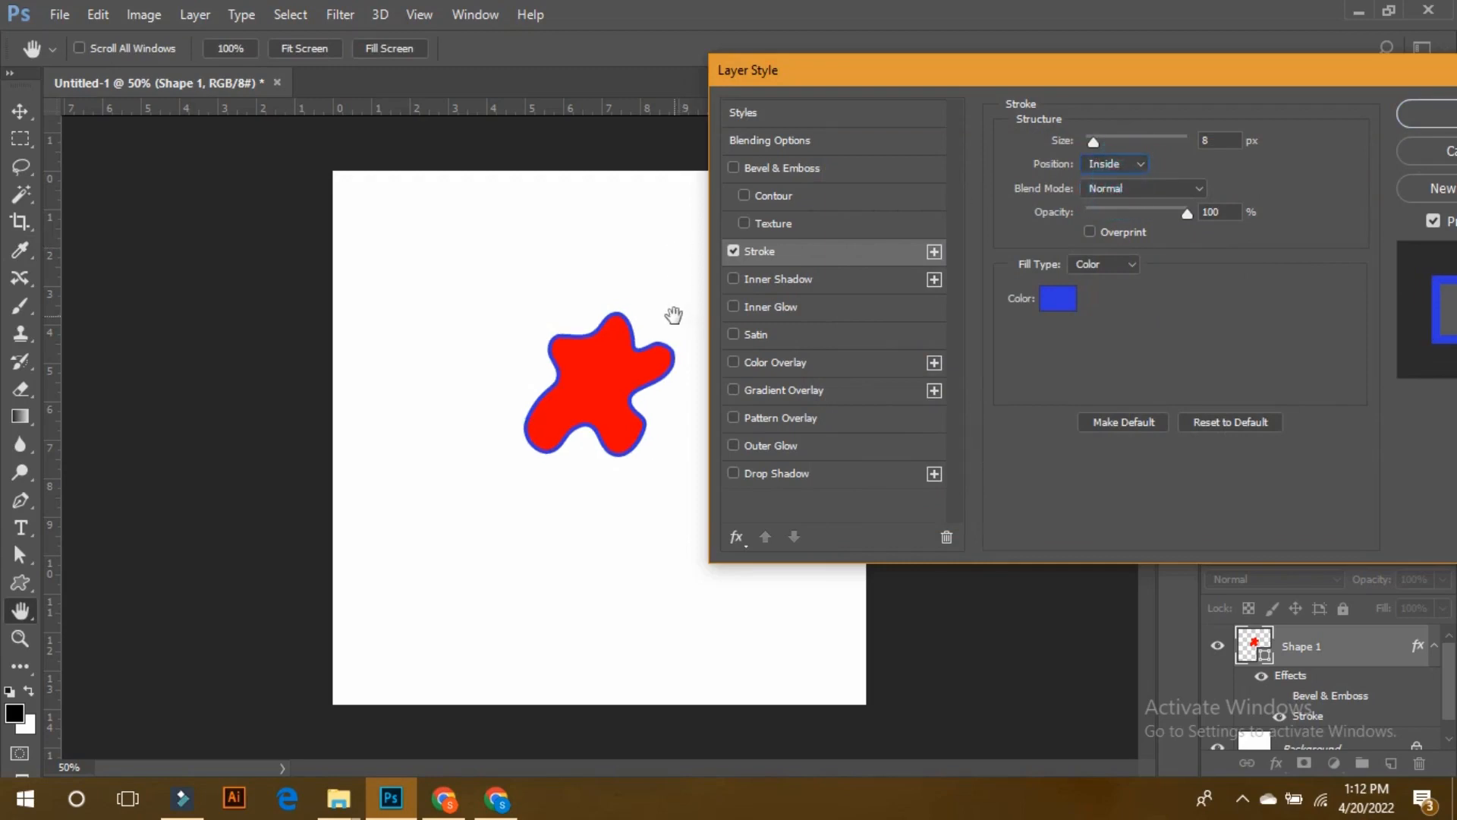
click(1110, 182)
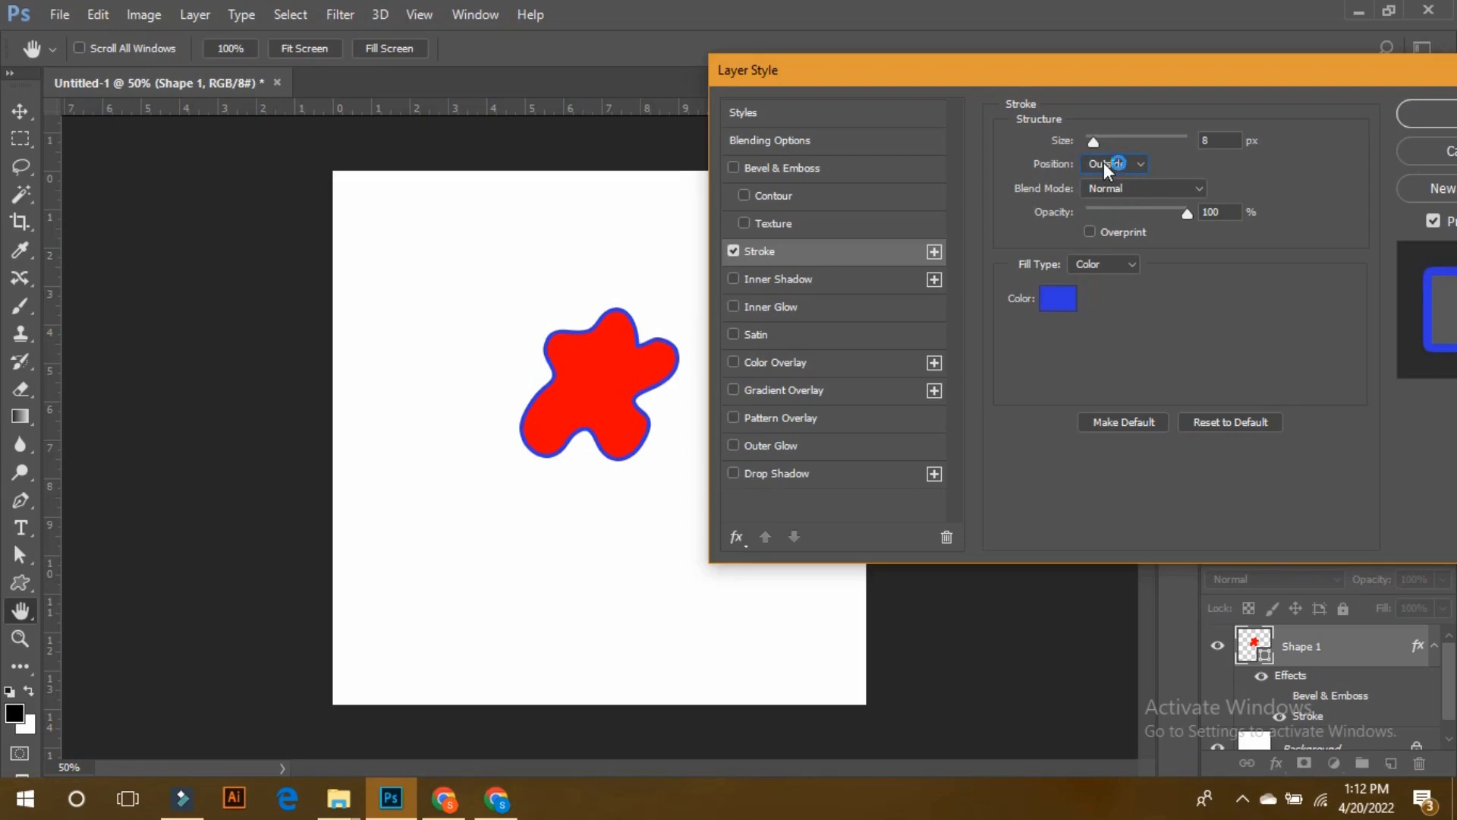
- Compare the stroke's Inside position up close on the shape's edge and set the position to Center
key(ctrl+plus)
key(ctrl+plus)
key(ctrl+plus)
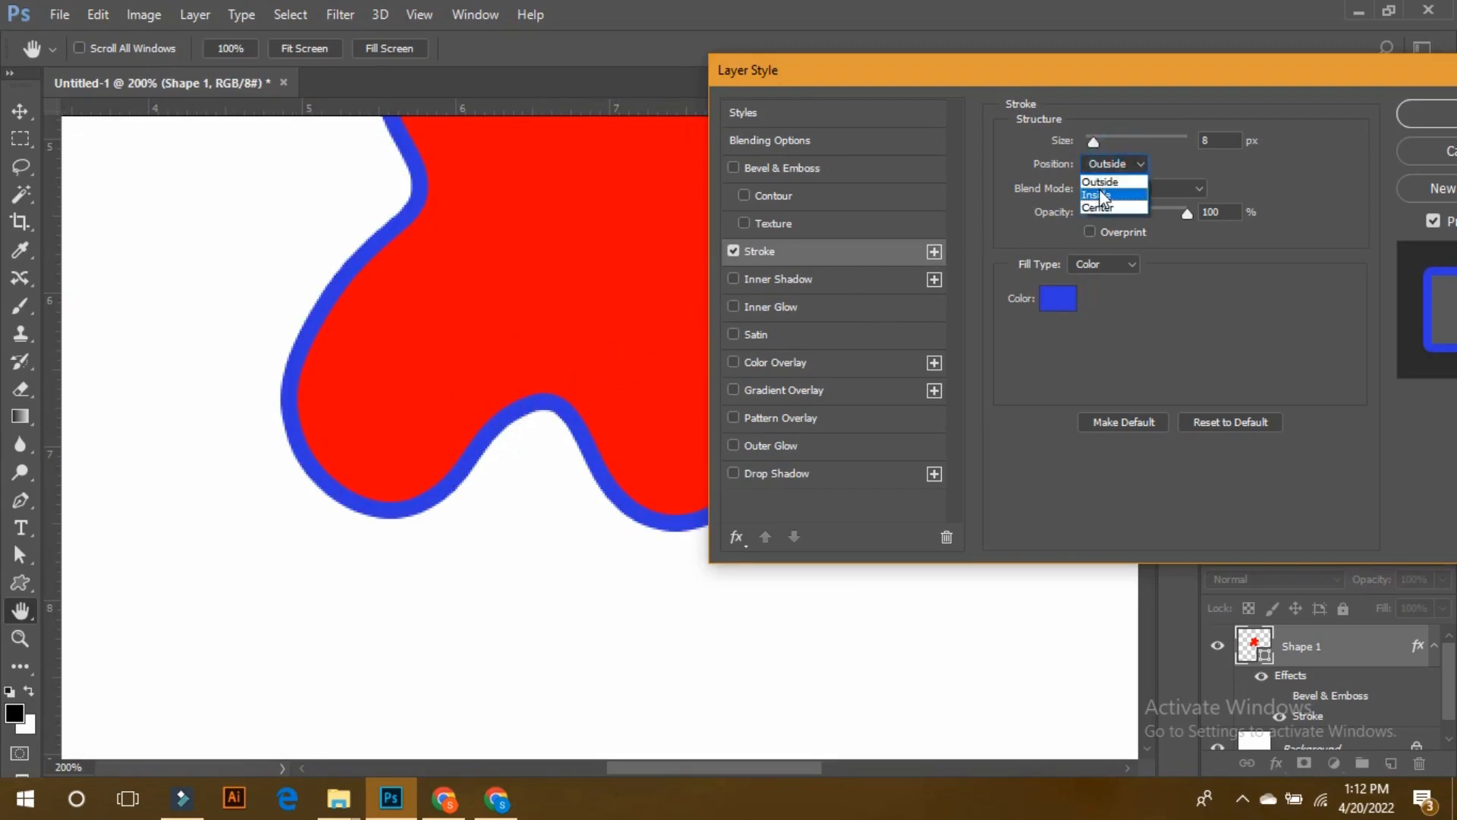
click(1107, 176)
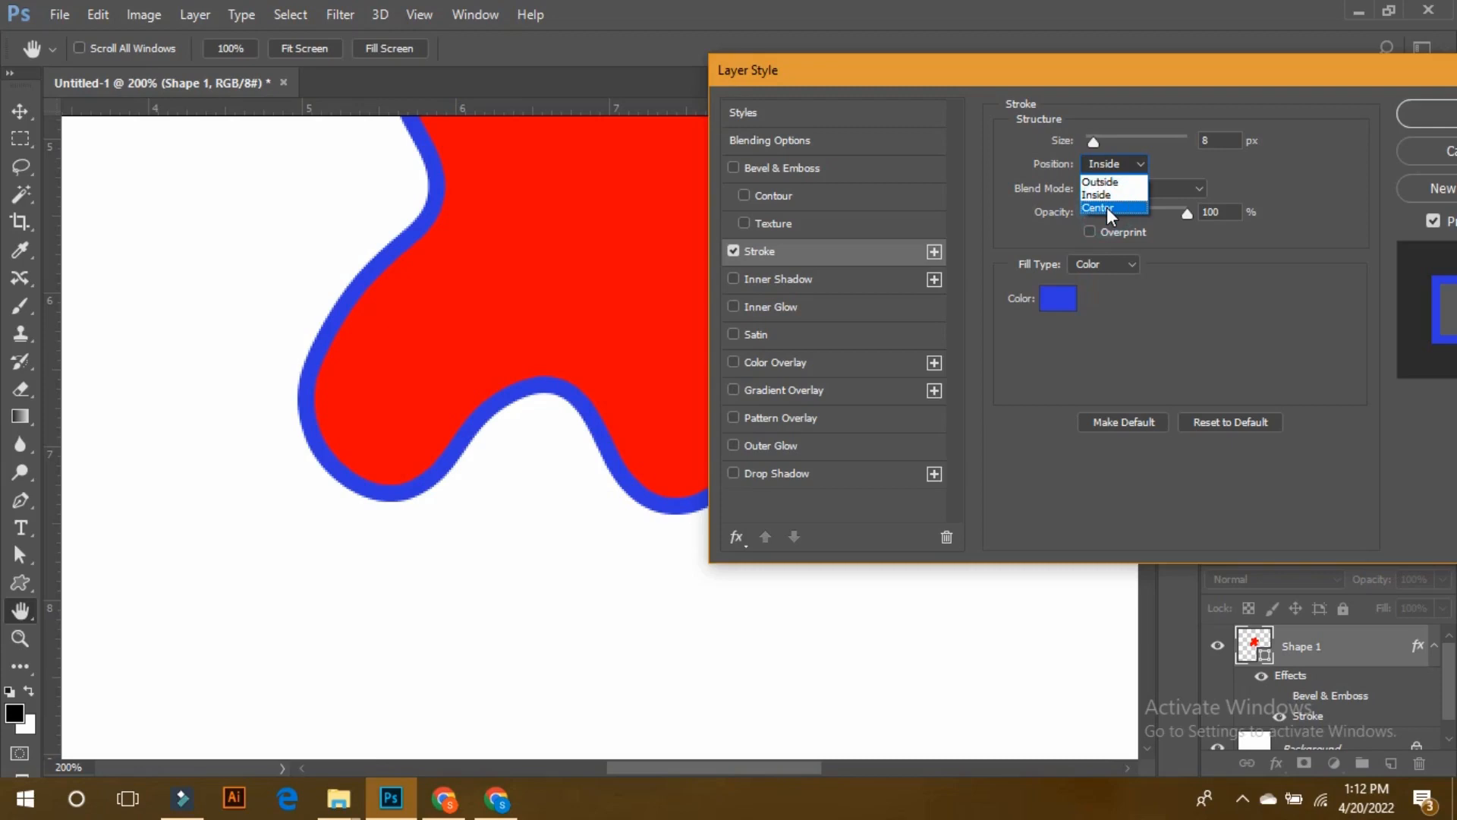
click(1107, 207)
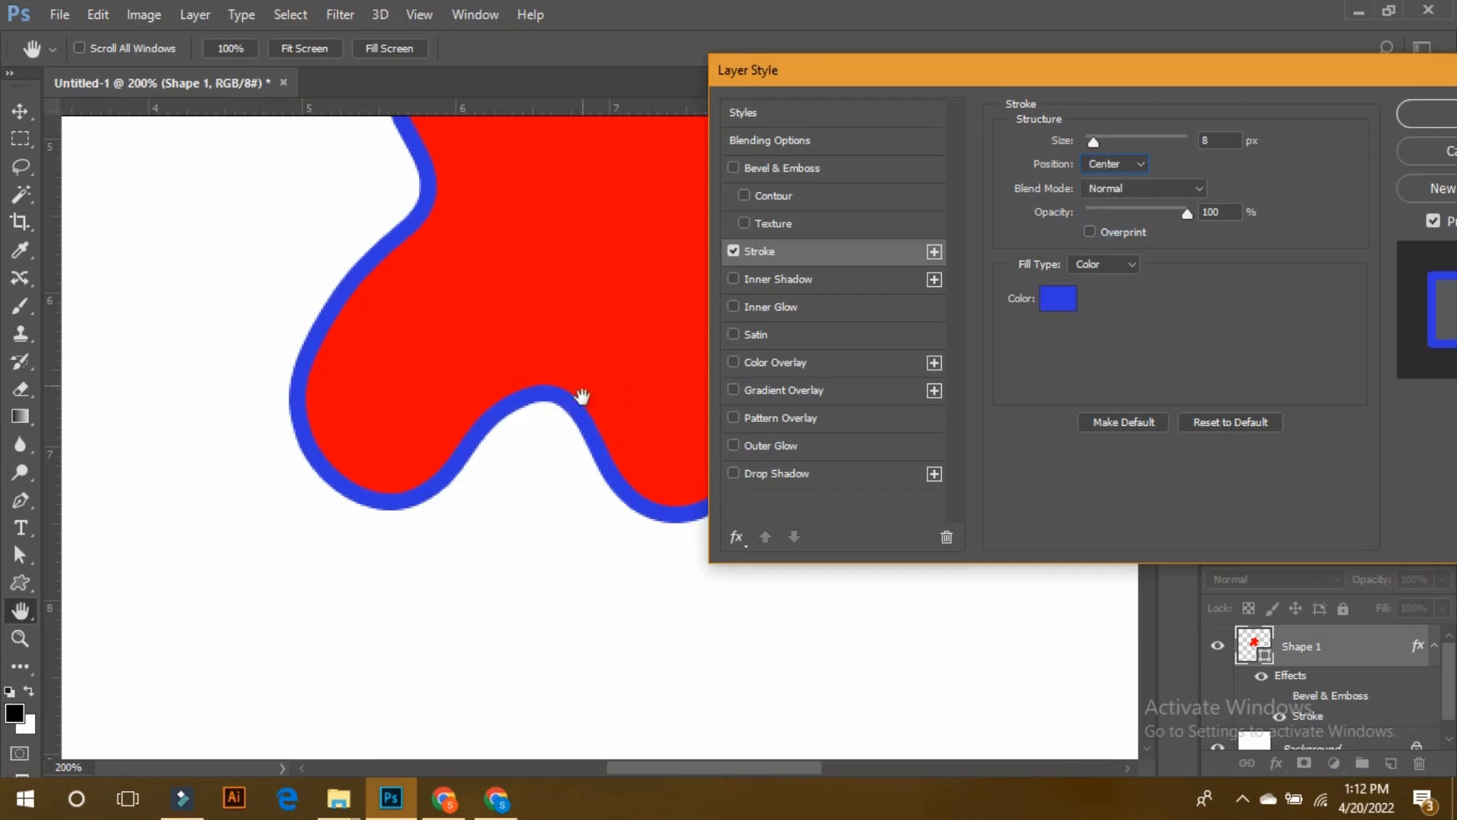
- Set the stroke position back to Outside and check the result along the shape's edge
click(1104, 167)
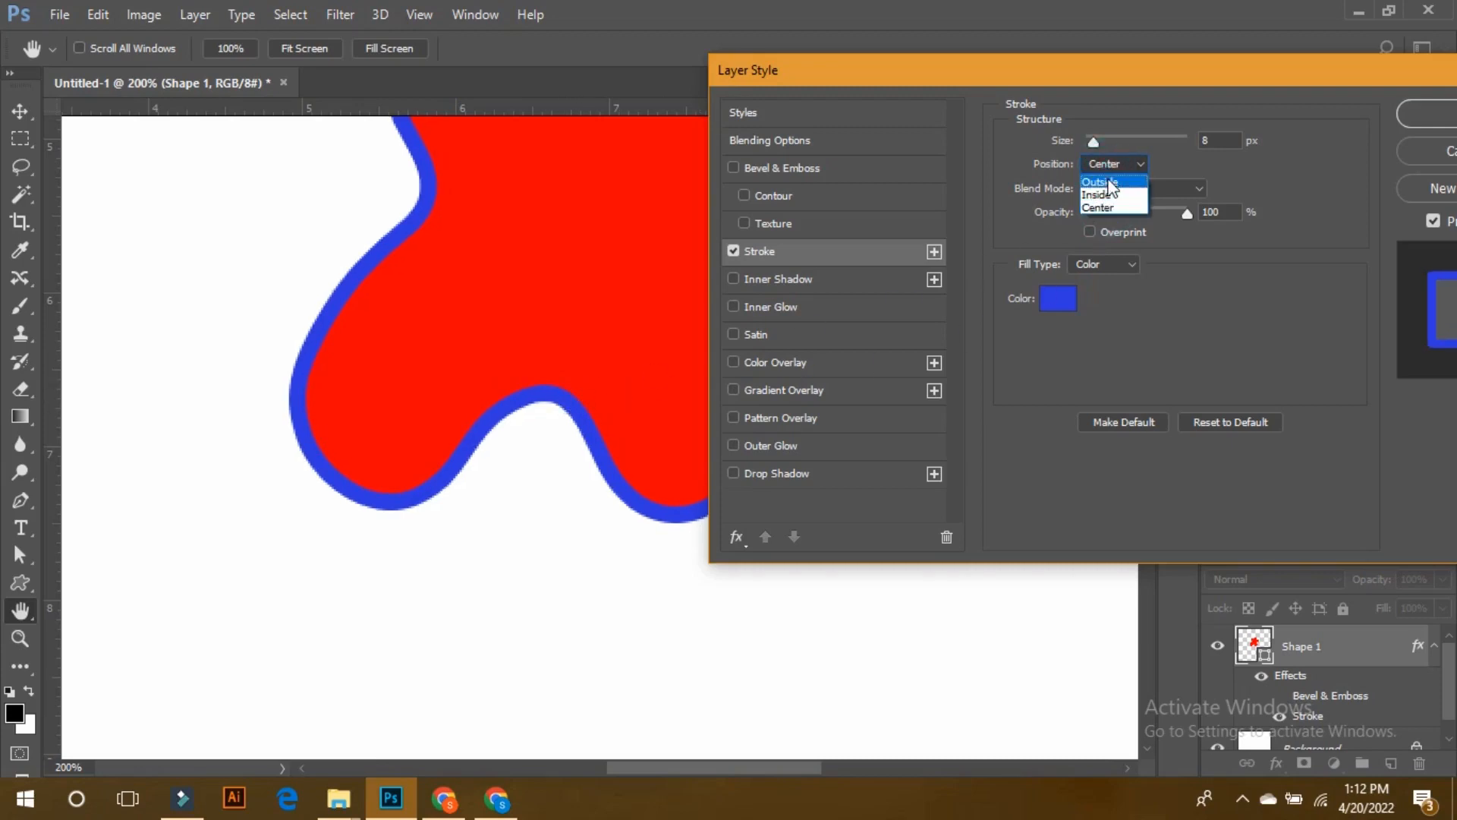
click(1111, 182)
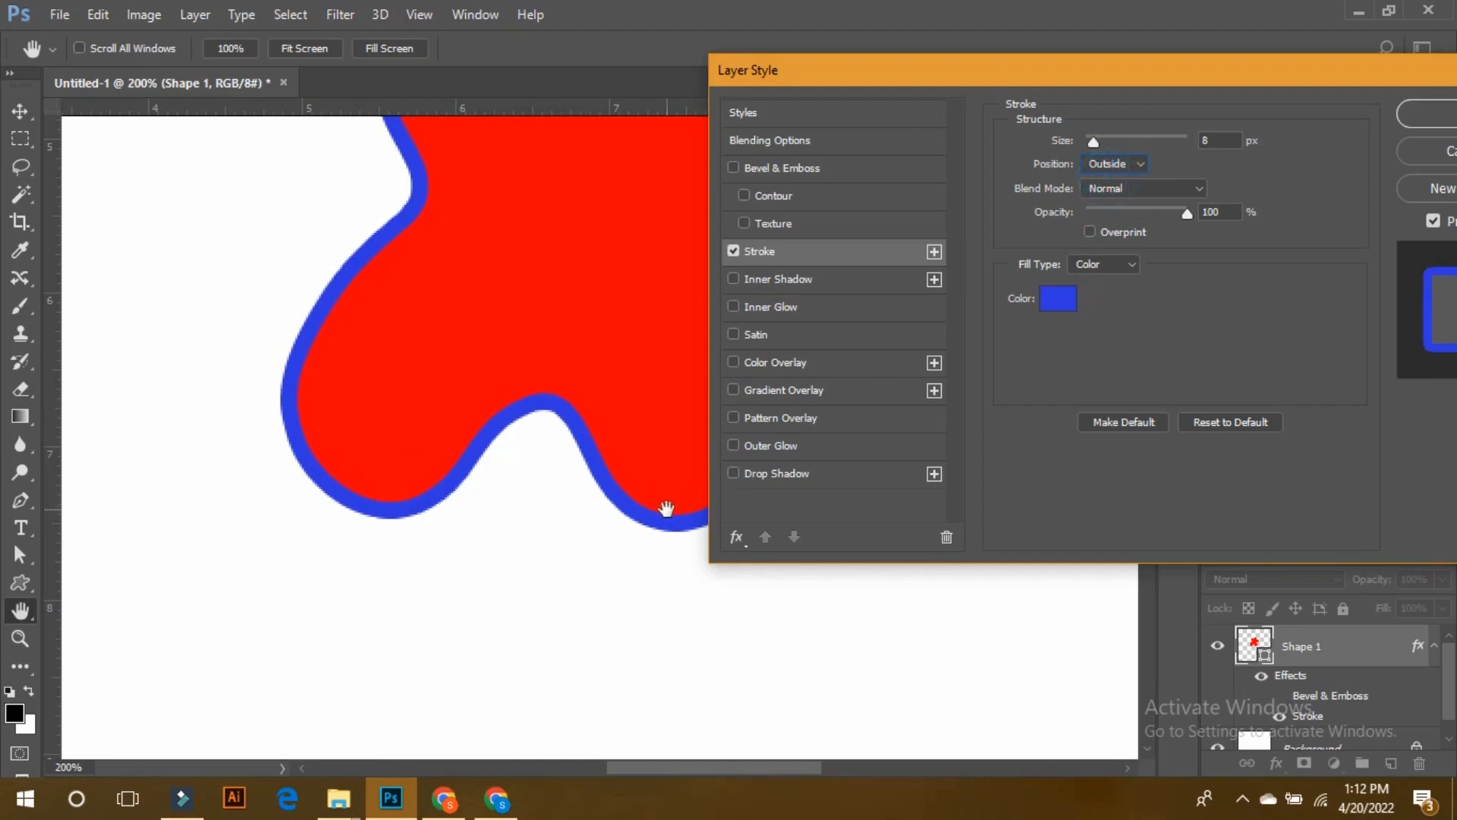
ctrl+click(650, 545)
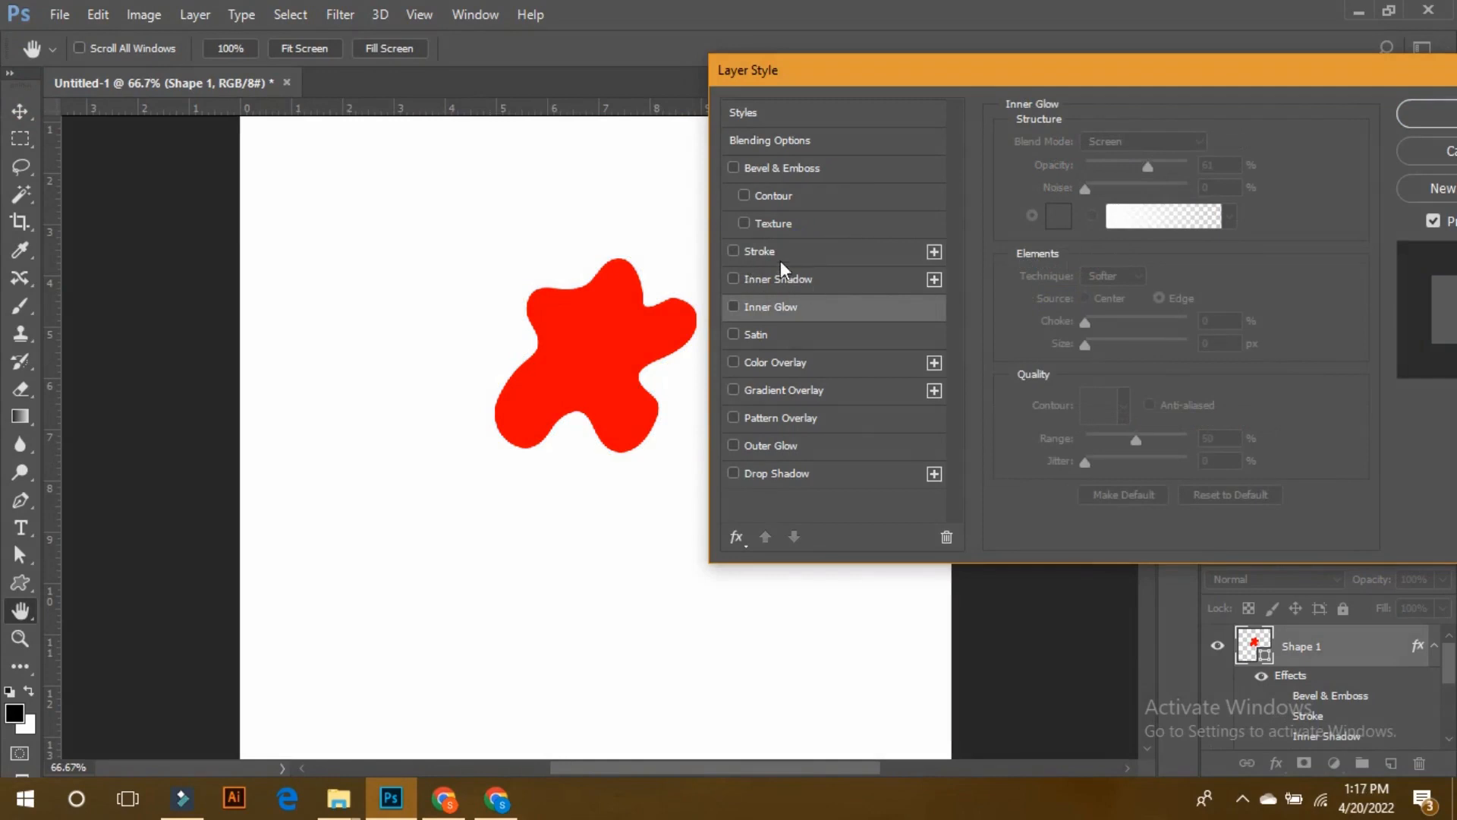
- Enable the Inner Shadow, Inner Glow and Satin effects on the shape
click(734, 278)
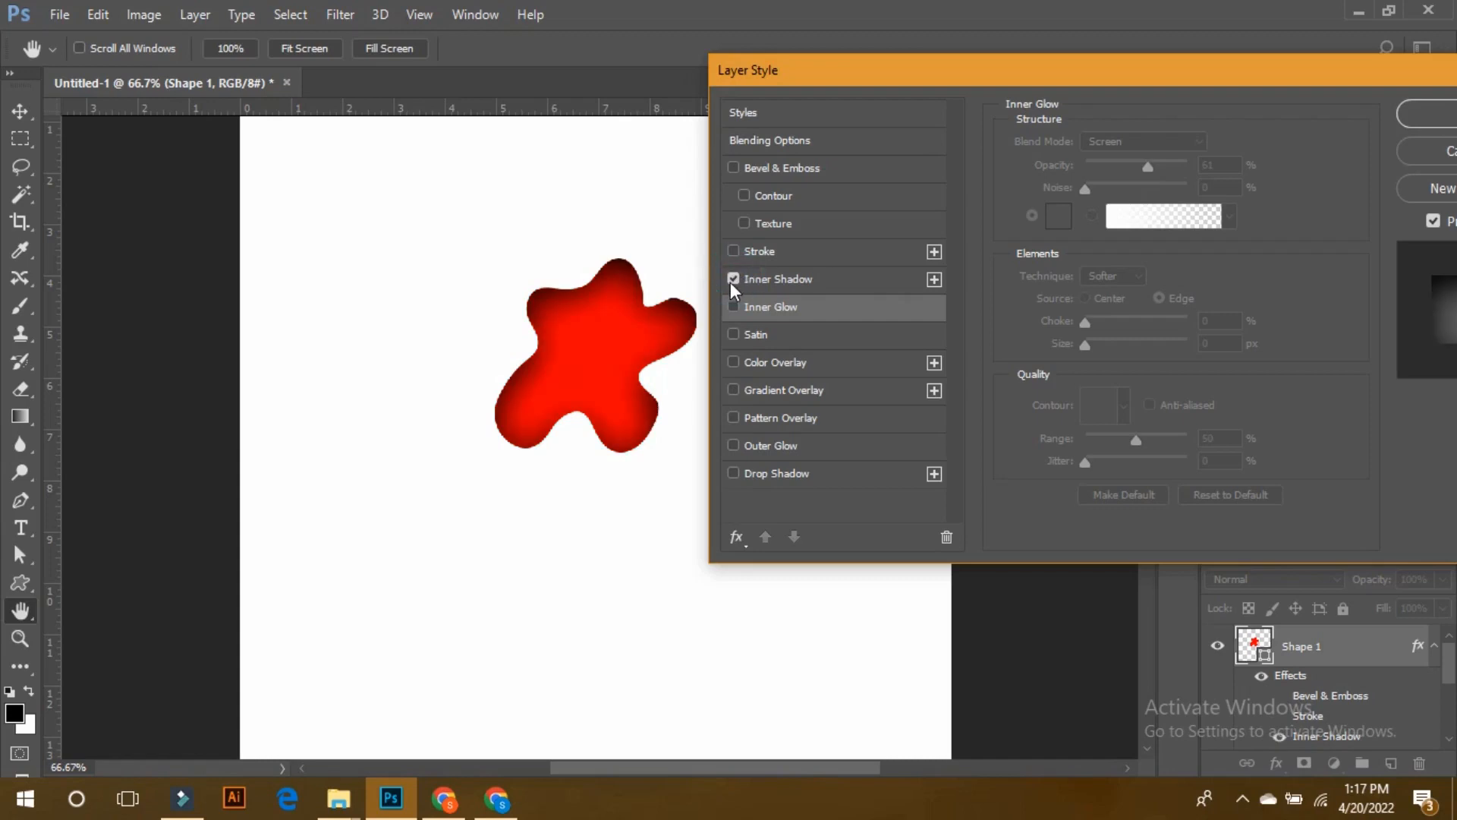
click(736, 308)
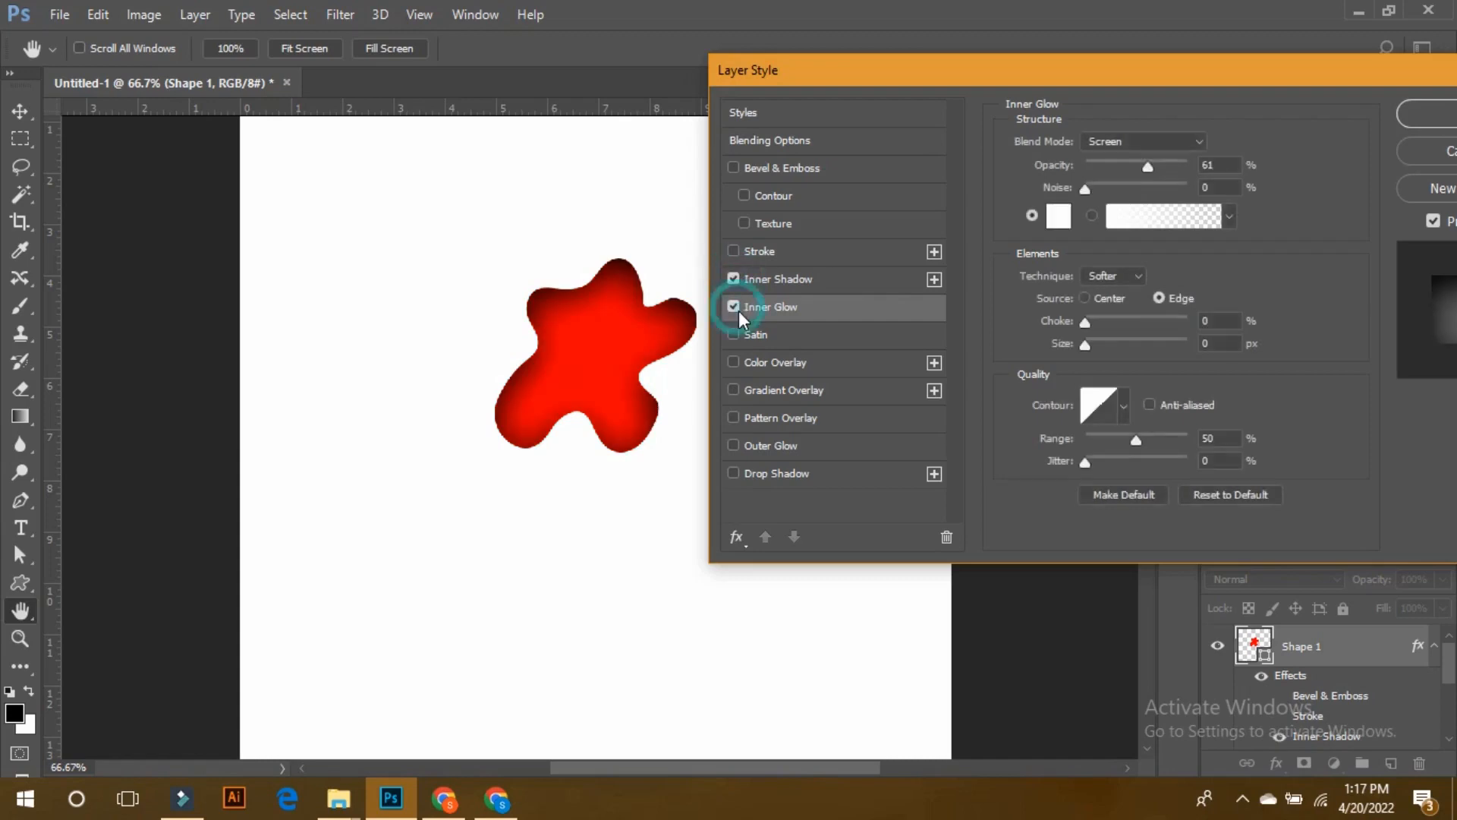
click(737, 331)
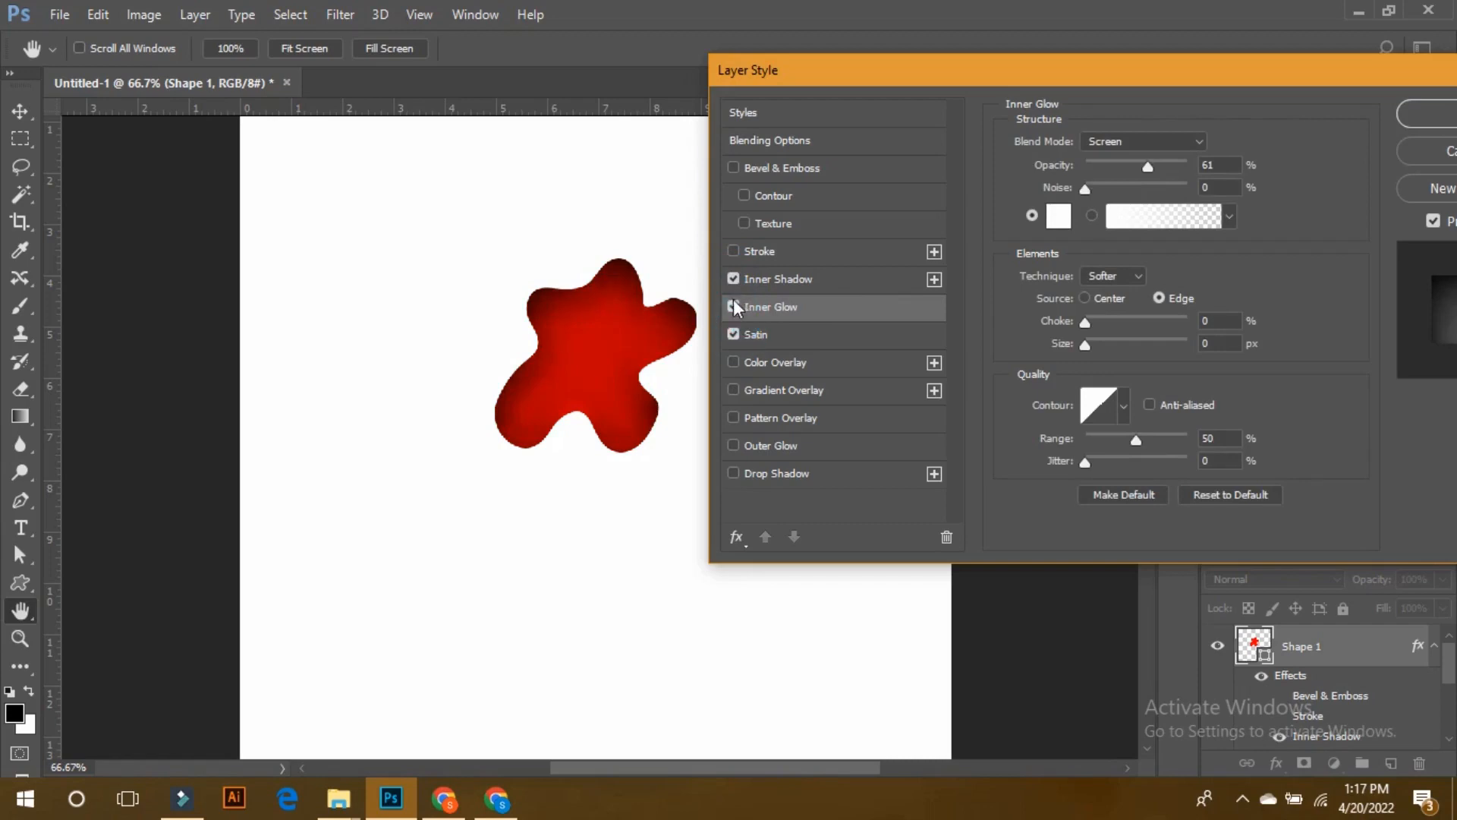
click(728, 304)
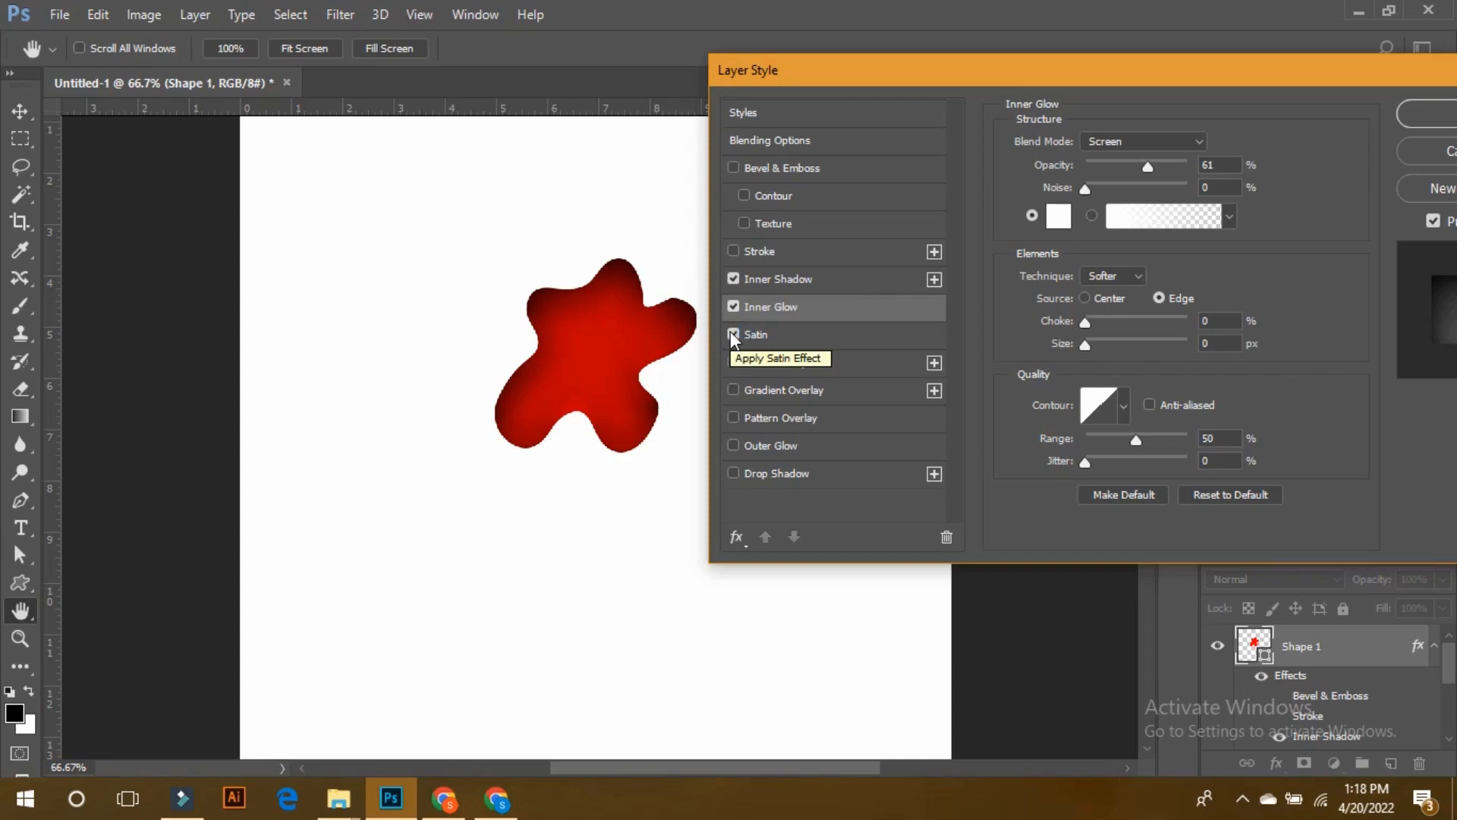
- Bring up the Inner Shadow settings and disable Inner Glow and Satin so only Inner Shadow is active
click(791, 278)
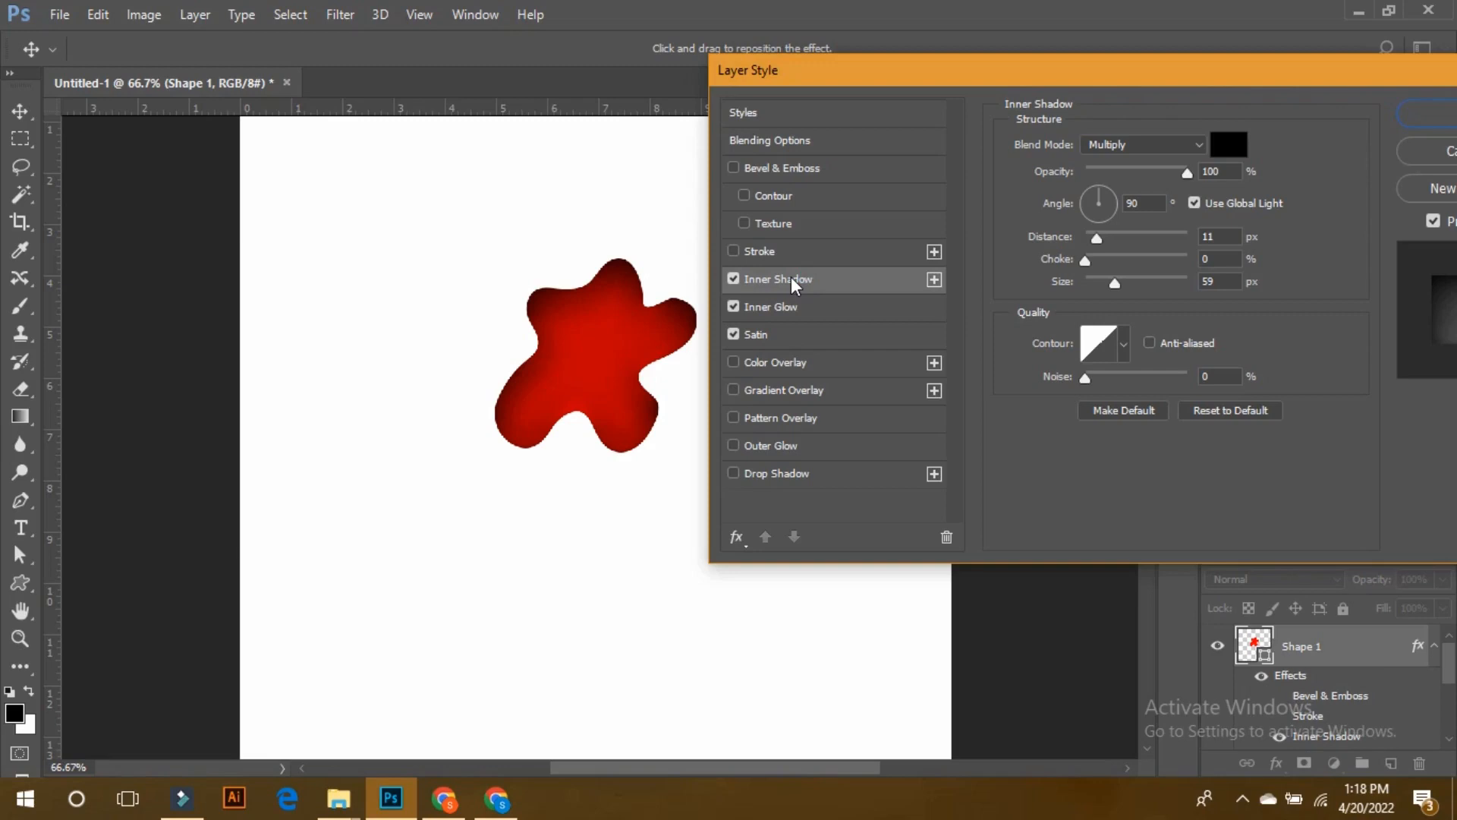
click(733, 306)
click(733, 334)
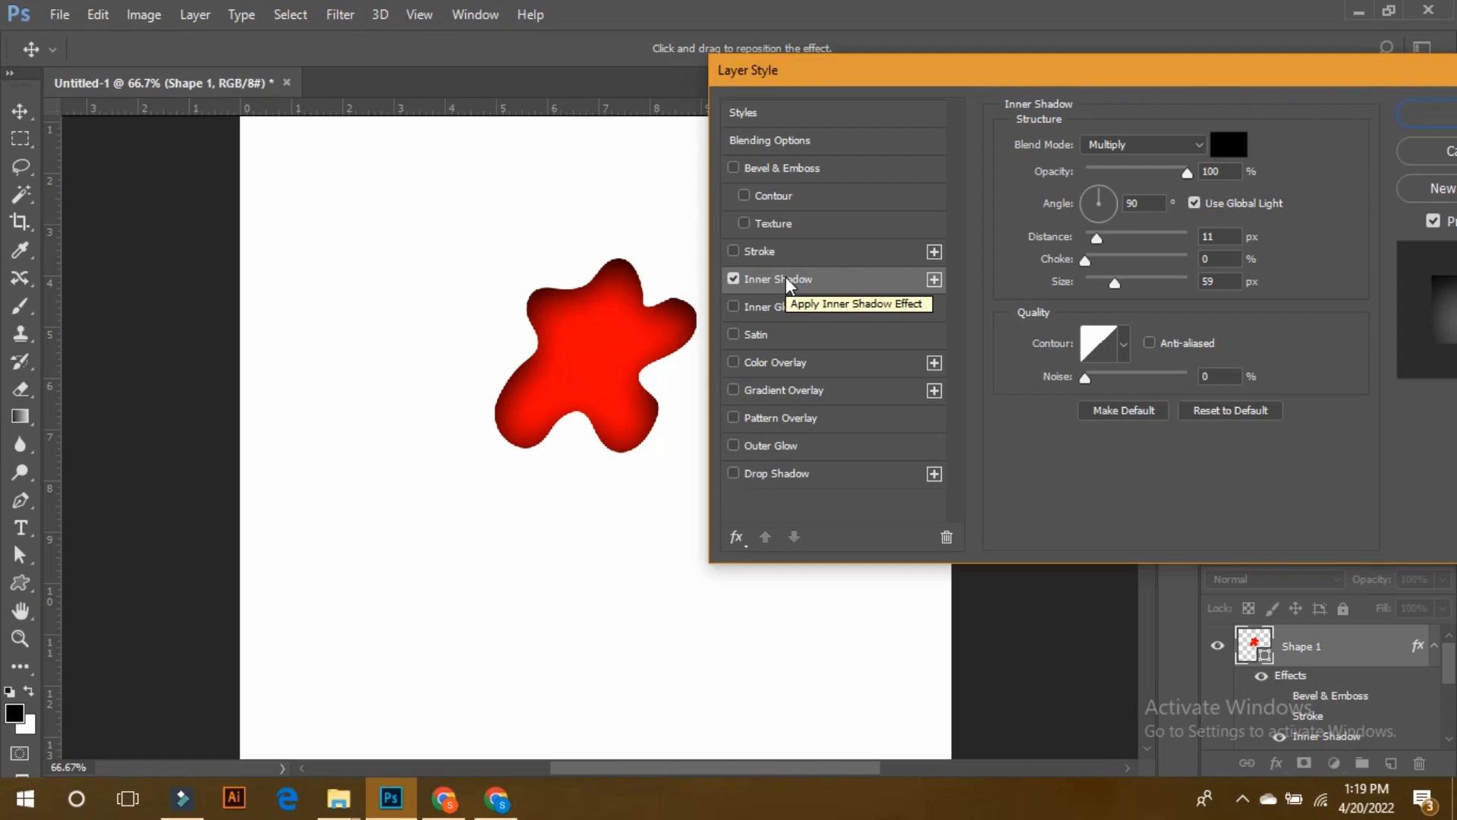
- Set the Inner Shadow color to near-white (fefefe) and its blend mode to Normal
click(1229, 145)
drag(1050, 293, 842, 244)
drag(933, 296, 808, 192)
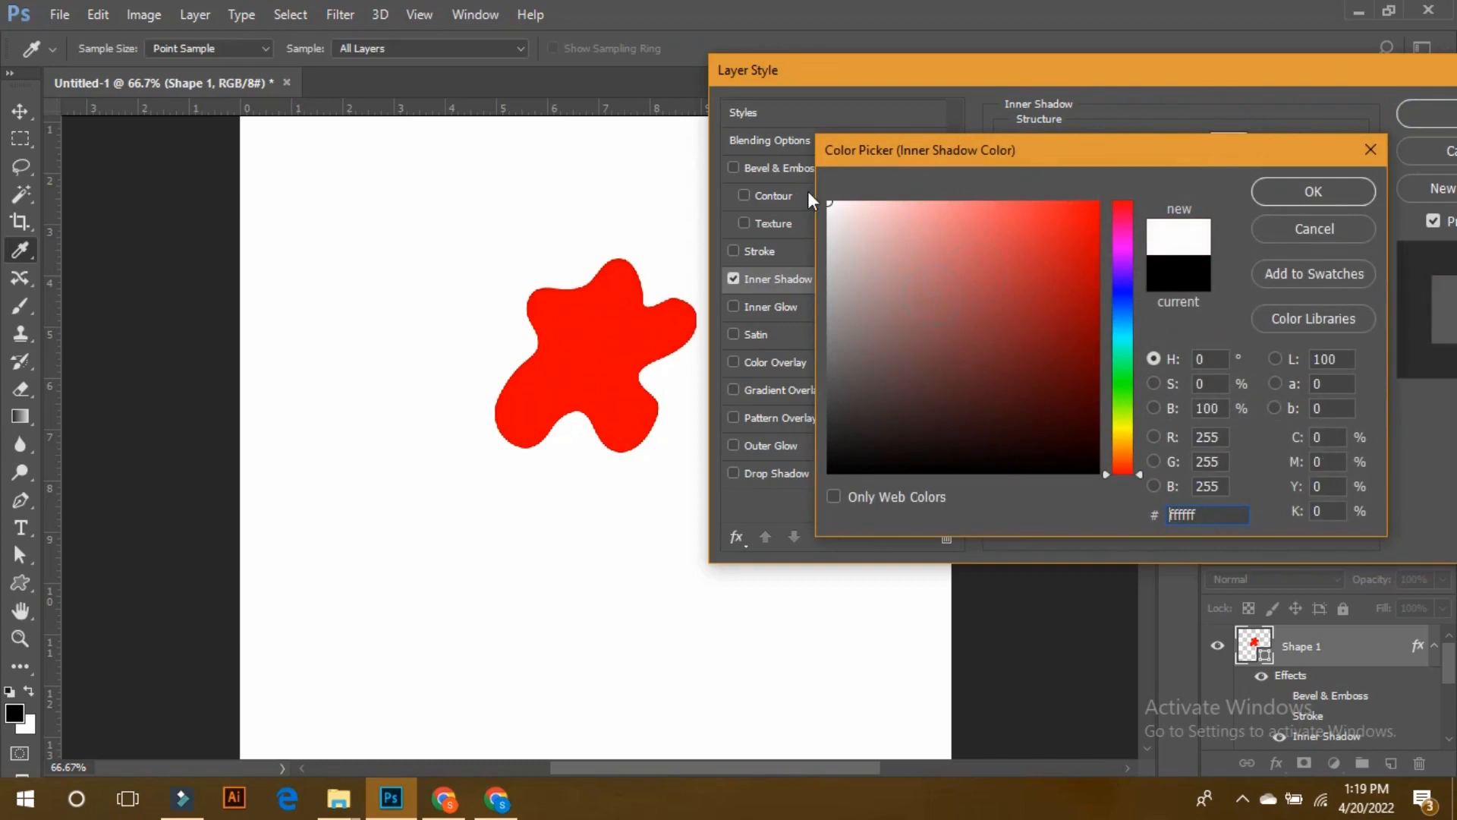
click(828, 203)
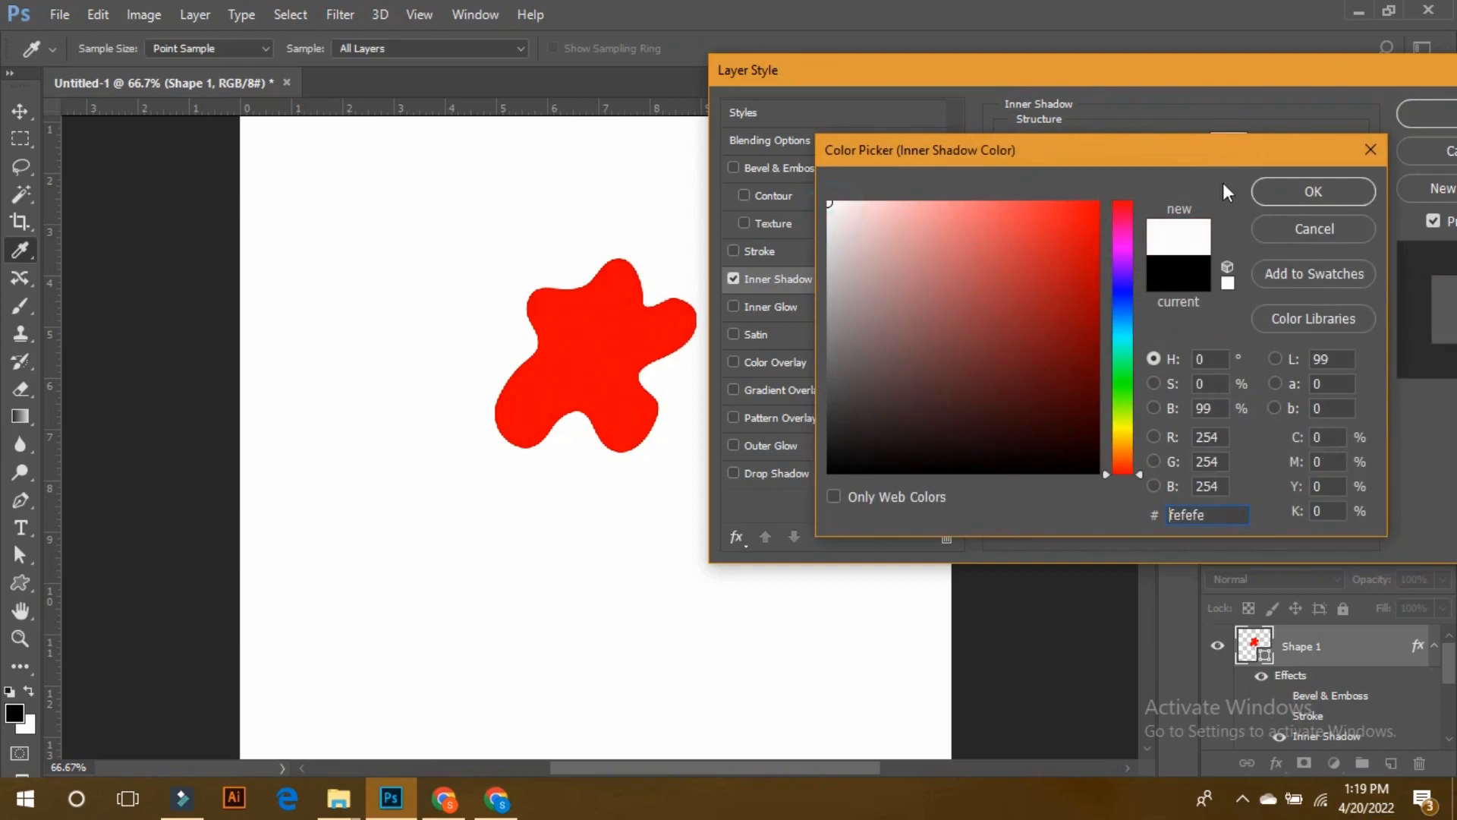
click(1294, 190)
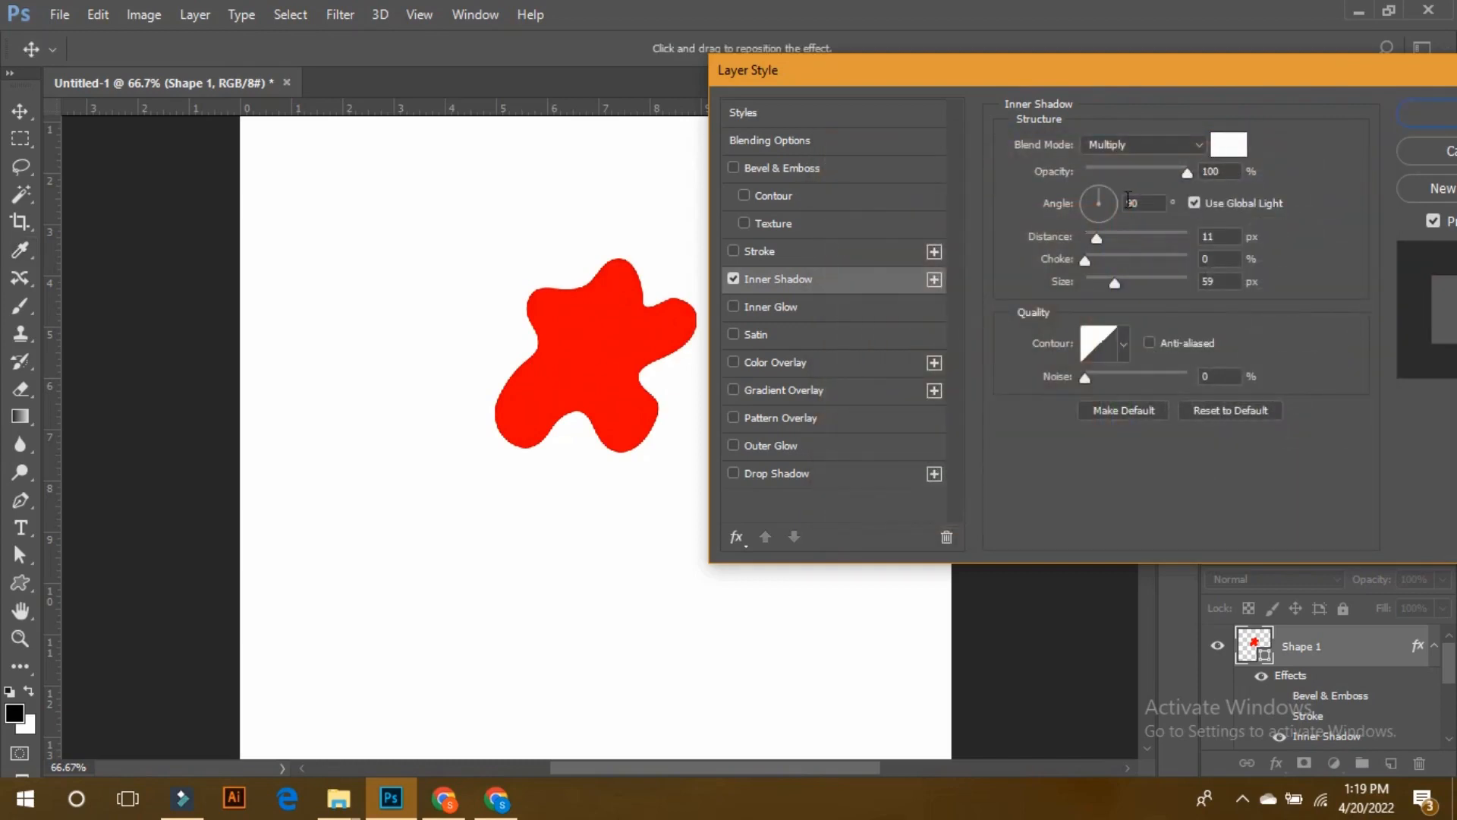
click(1114, 146)
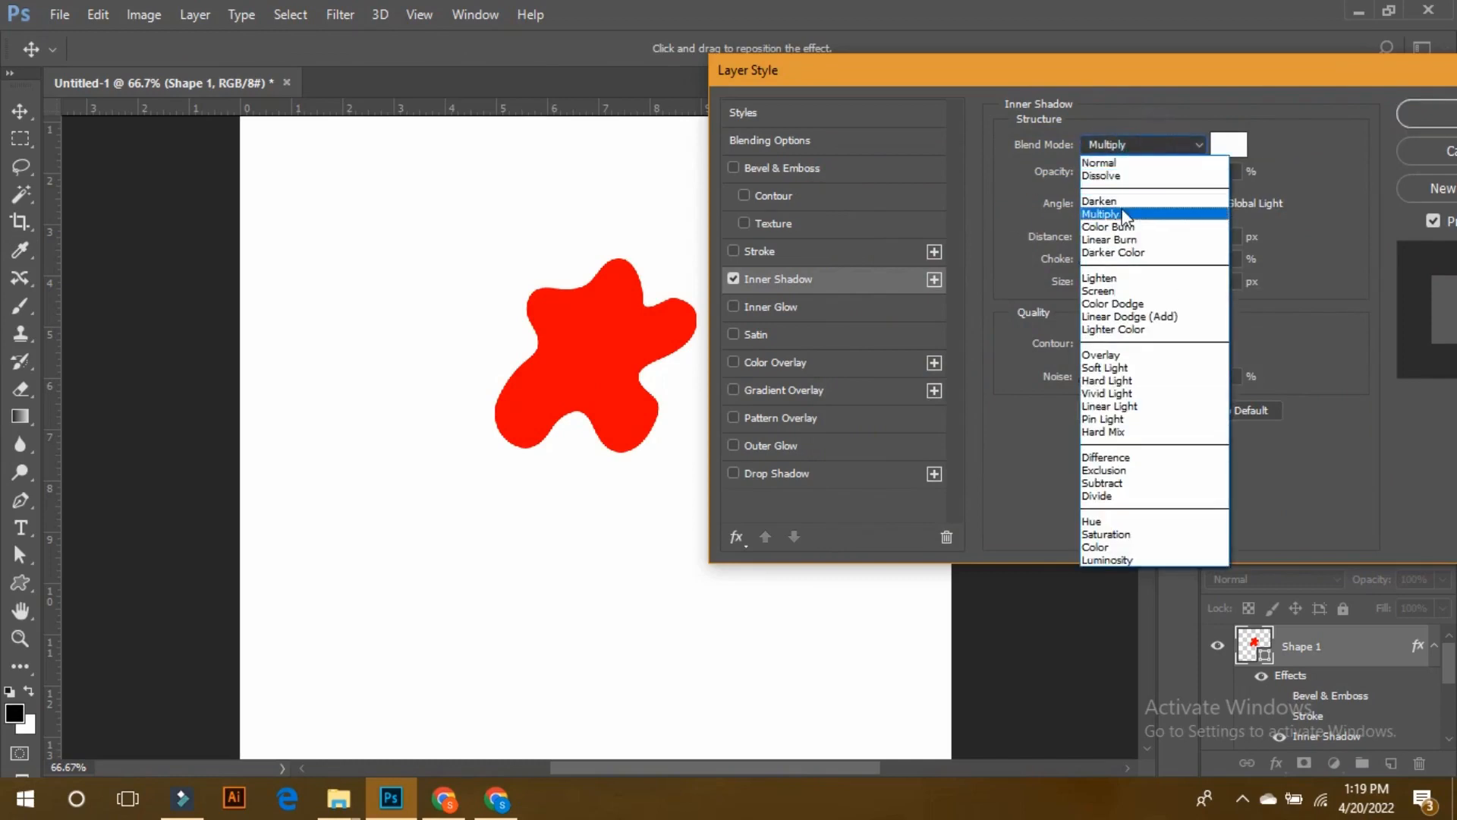
click(1114, 162)
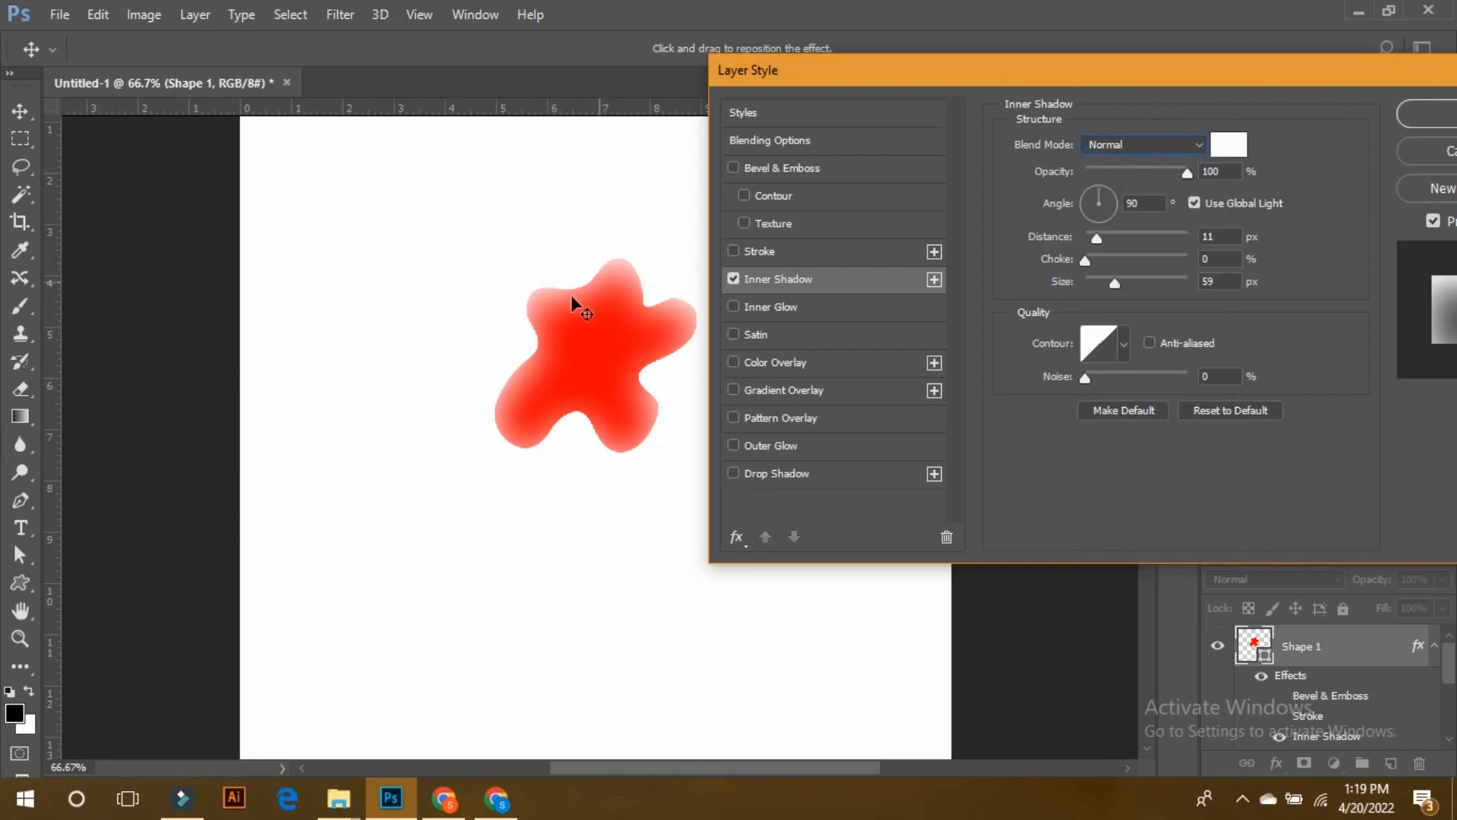
- Recolor the Inner Shadow dark blue (0c5476) and set its distance to 16 px, choke to 21% and size to 49 px
click(1227, 144)
drag(1031, 348, 958, 331)
click(1054, 393)
click(1123, 323)
click(1044, 312)
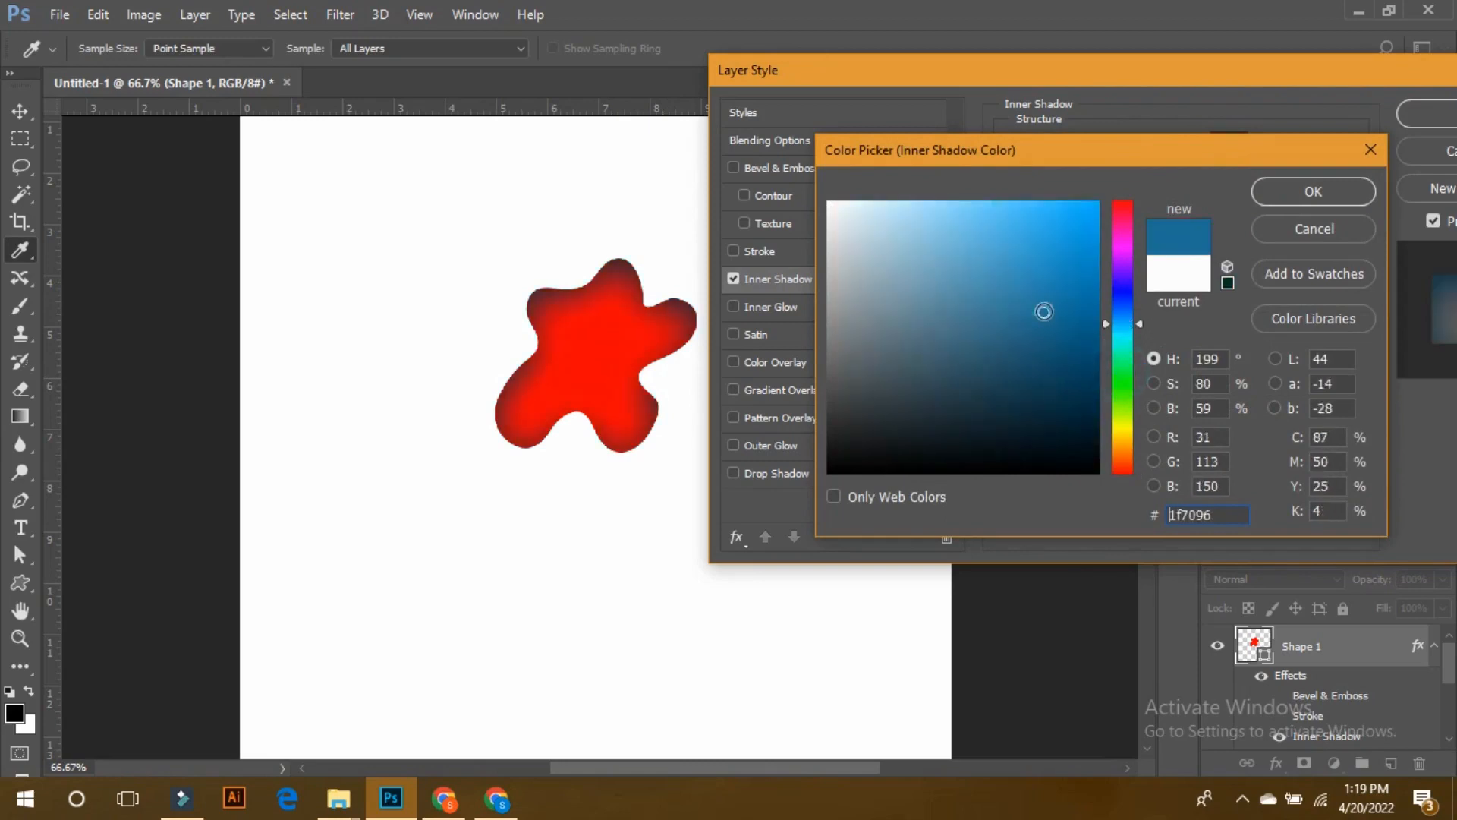
click(1075, 258)
click(1070, 347)
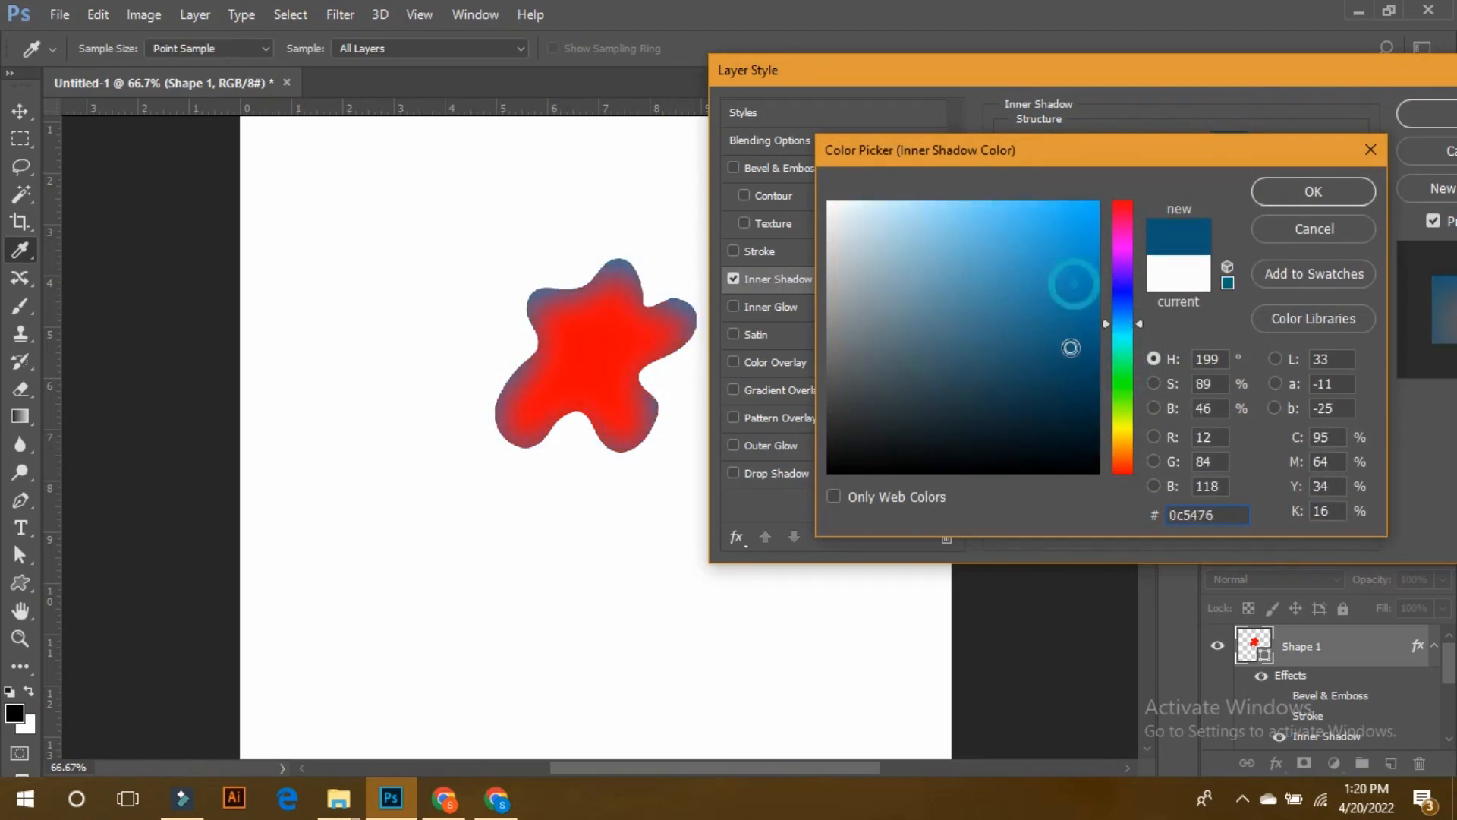
click(1277, 206)
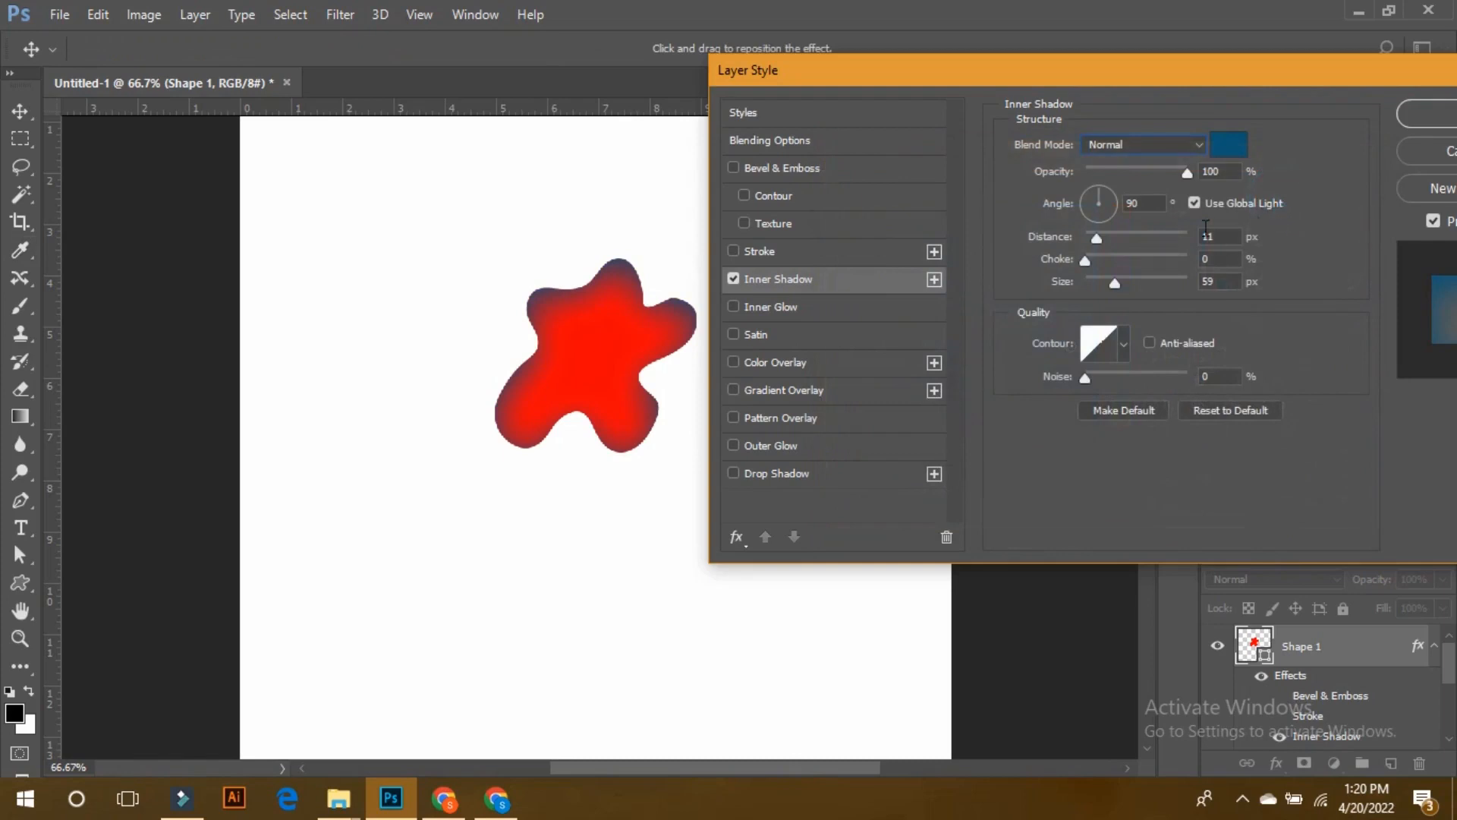
mouse_move(1096, 230)
mouse_down()
mouse_move(1120, 241)
mouse_move(1082, 244)
mouse_move(1101, 250)
mouse_up()
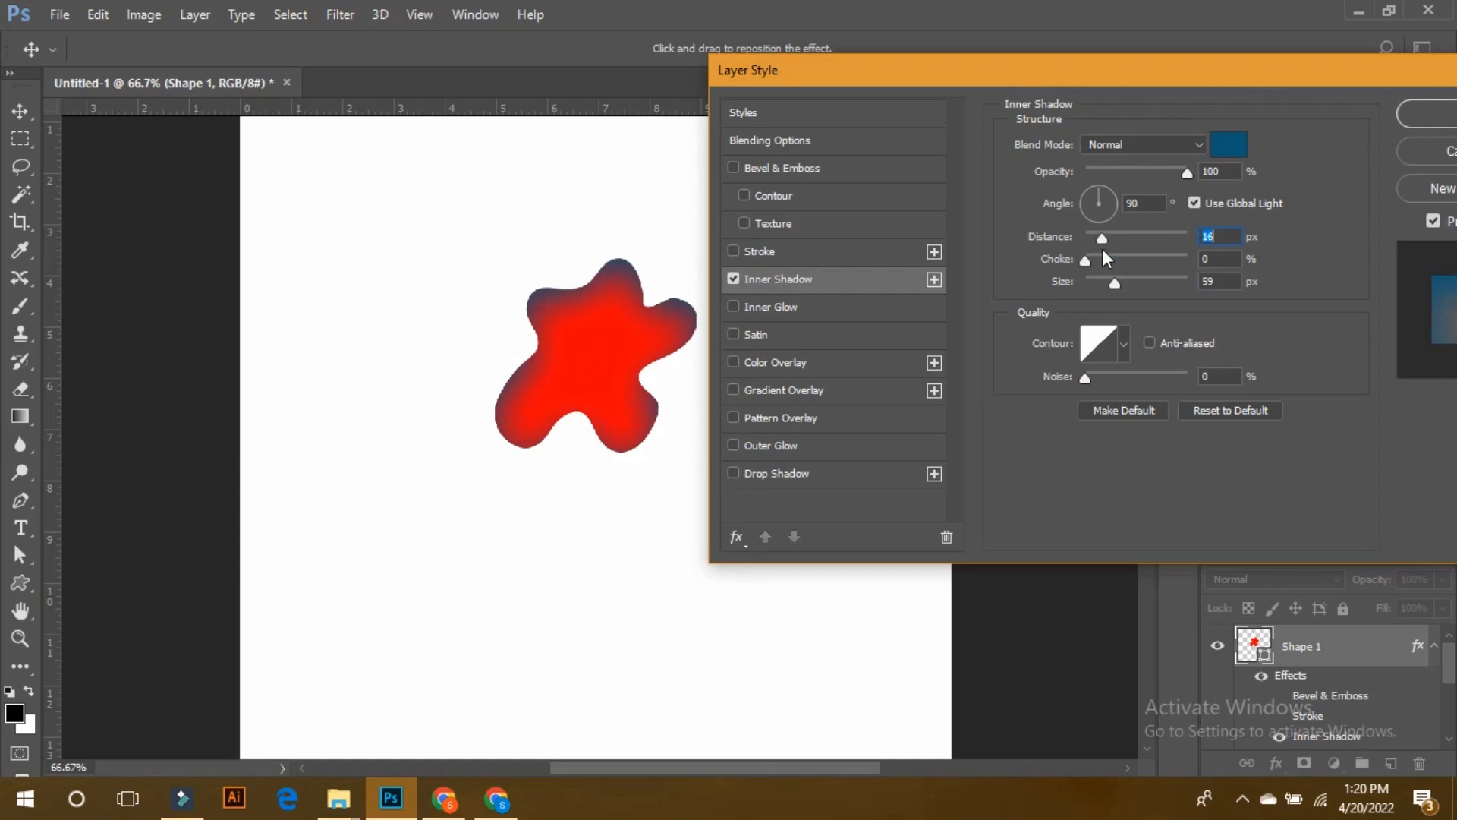
drag(1087, 261, 1111, 288)
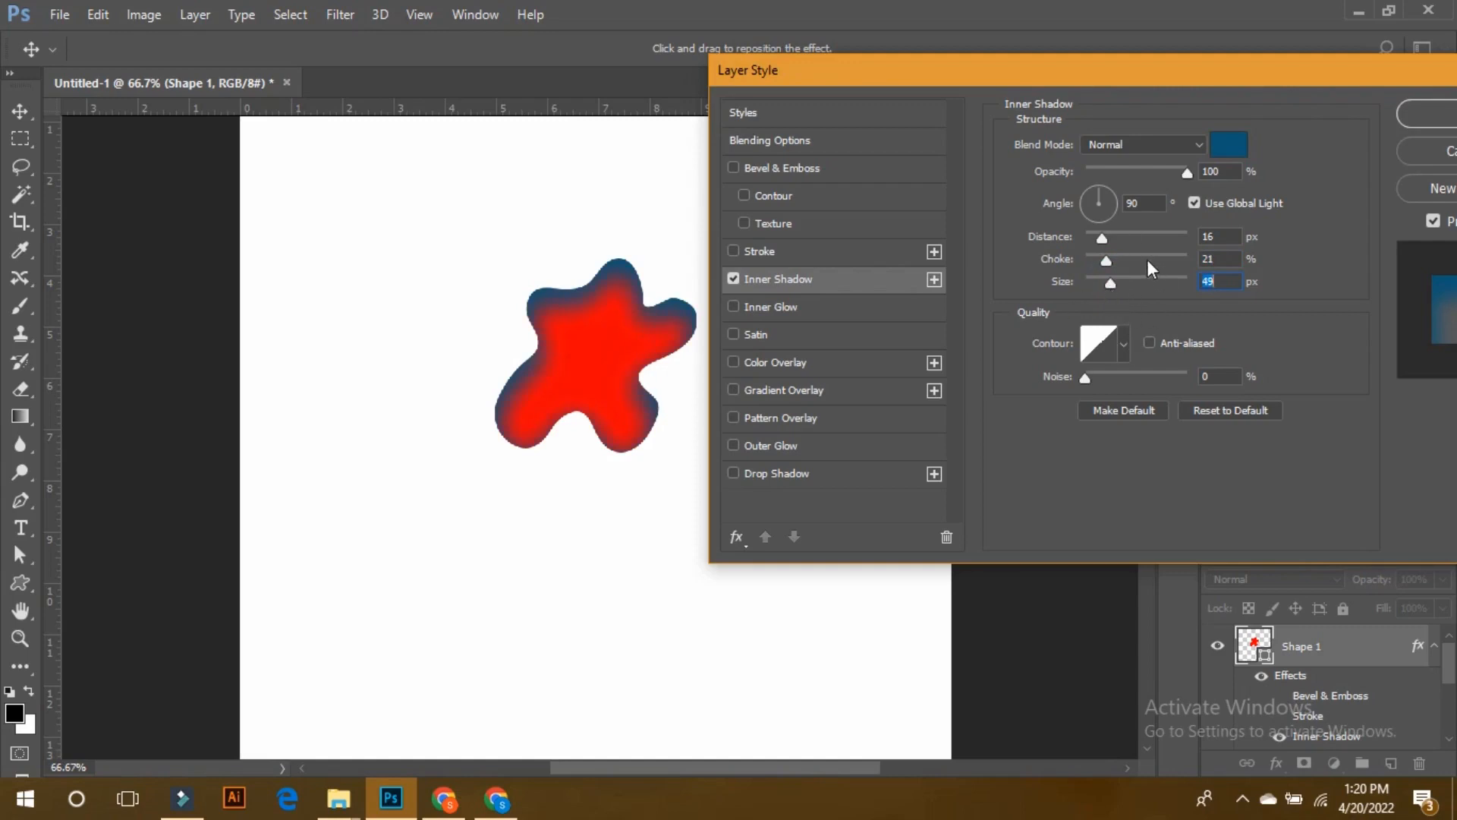
- Disable Inner Shadow and enable the Inner Glow effect on the shape
click(736, 302)
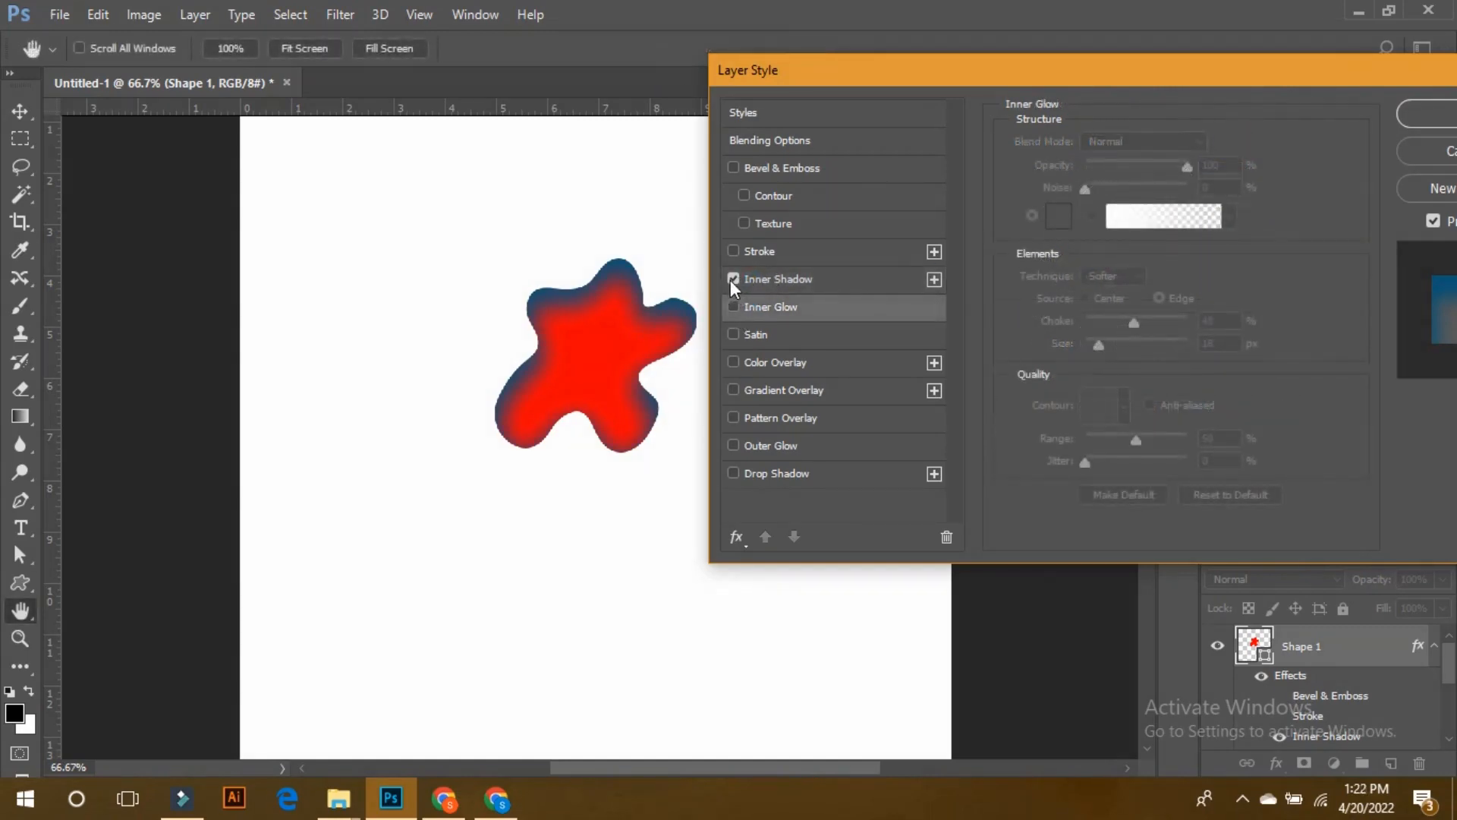
click(733, 280)
click(732, 307)
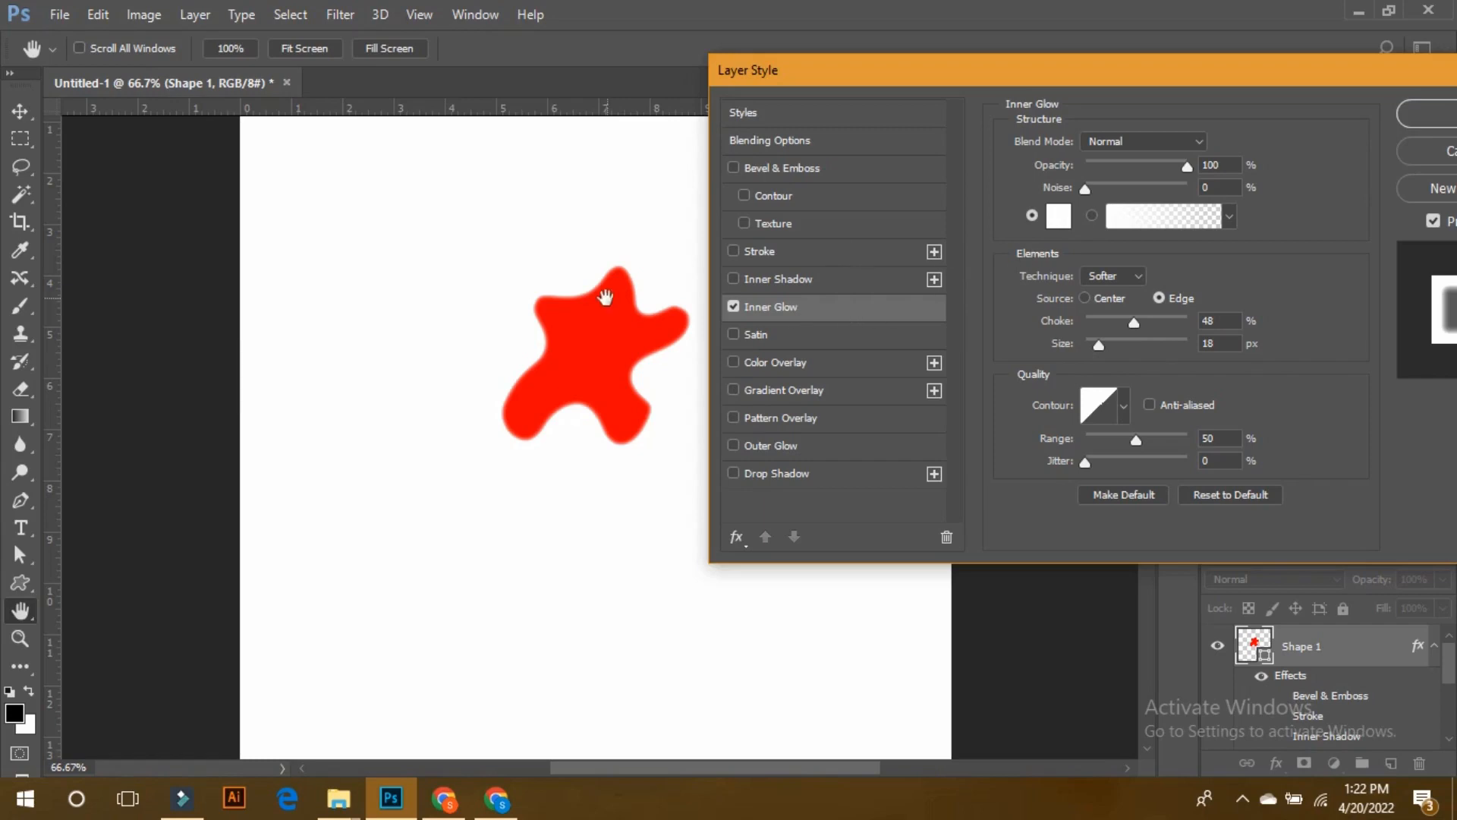
- Set the Inner Glow color to bright yellow-green (c5ed0c)
click(1059, 218)
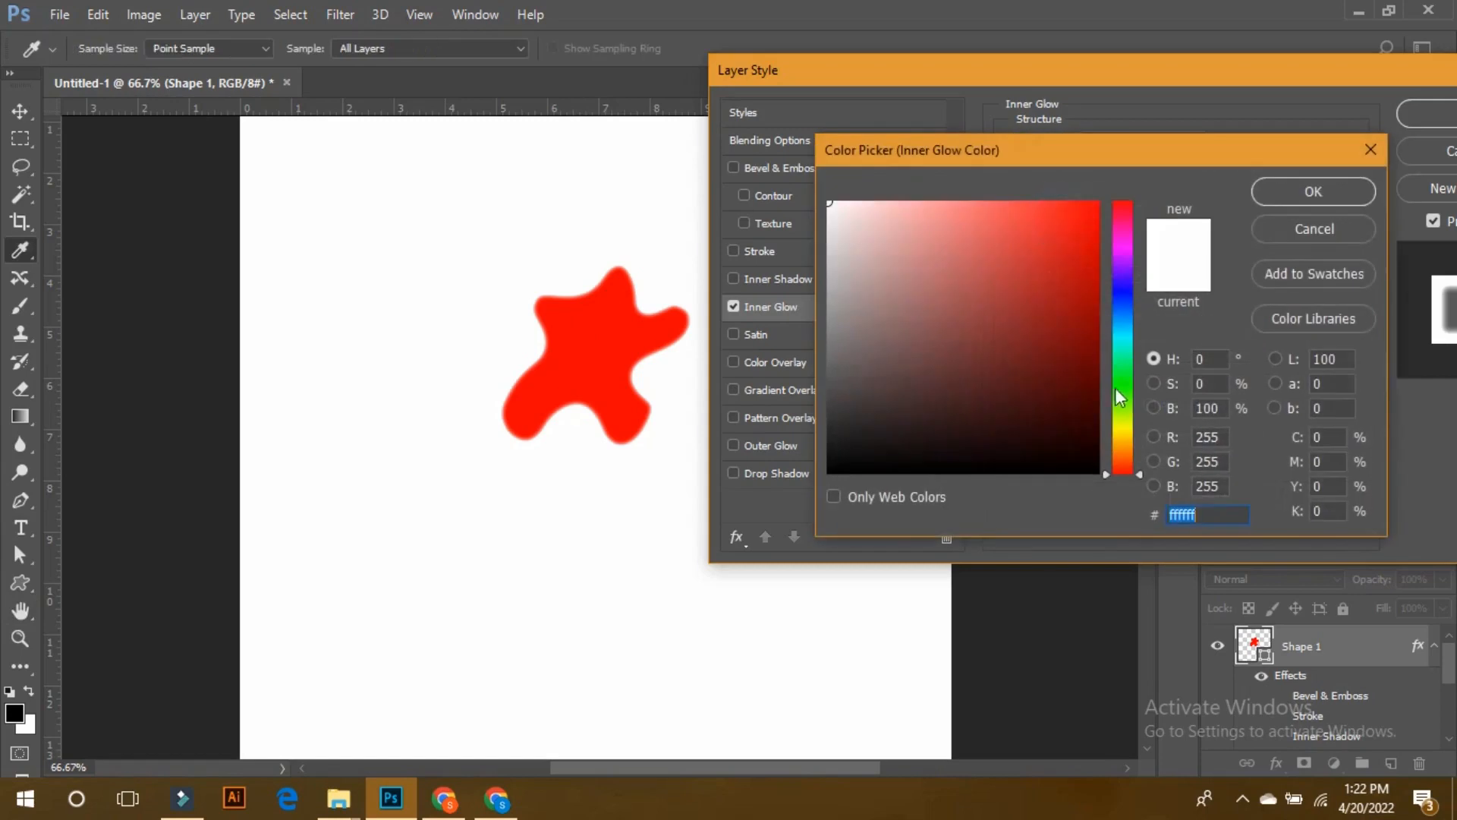
click(1124, 422)
drag(1051, 322, 1067, 242)
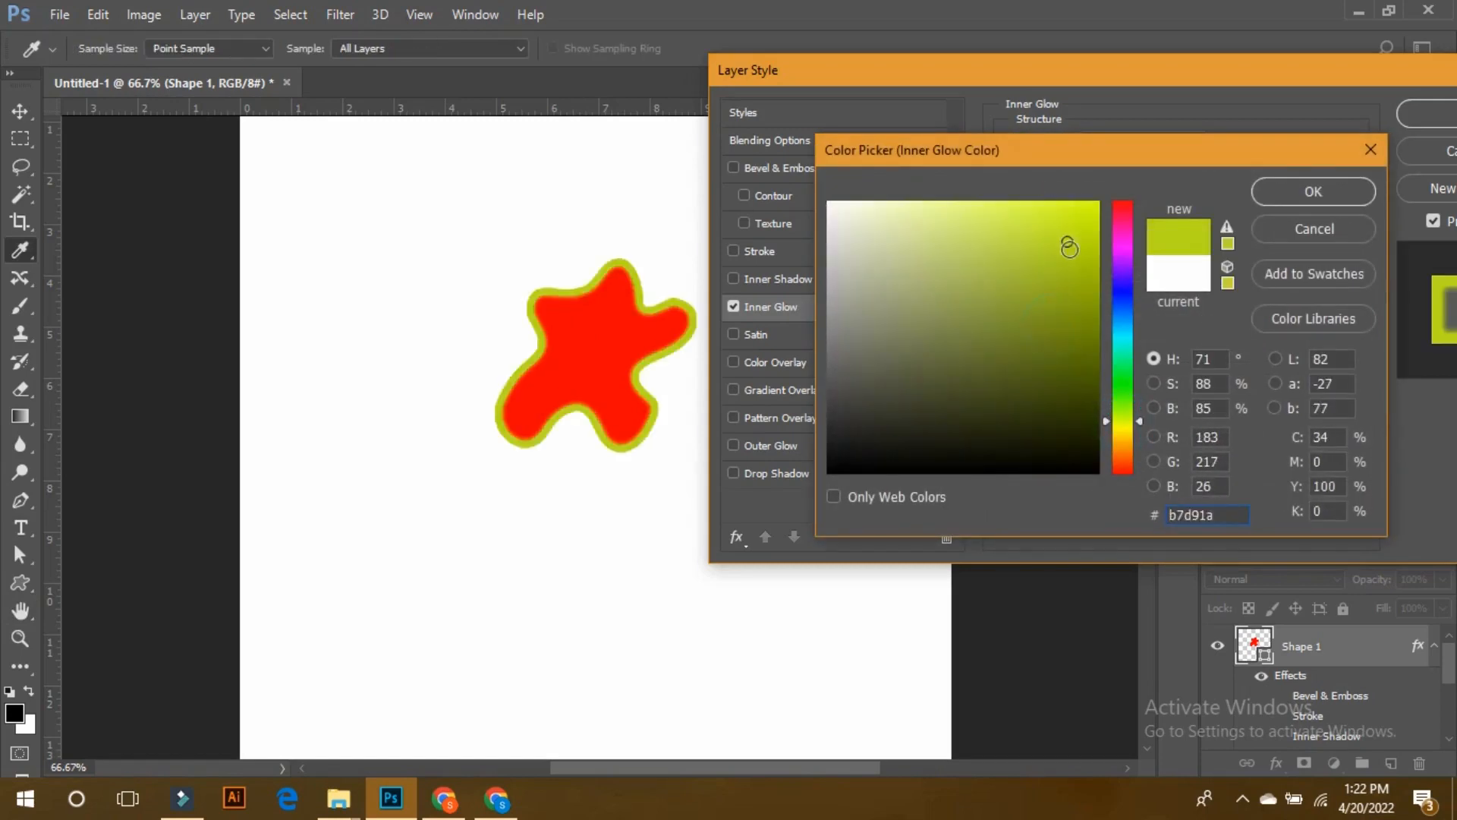
click(1085, 220)
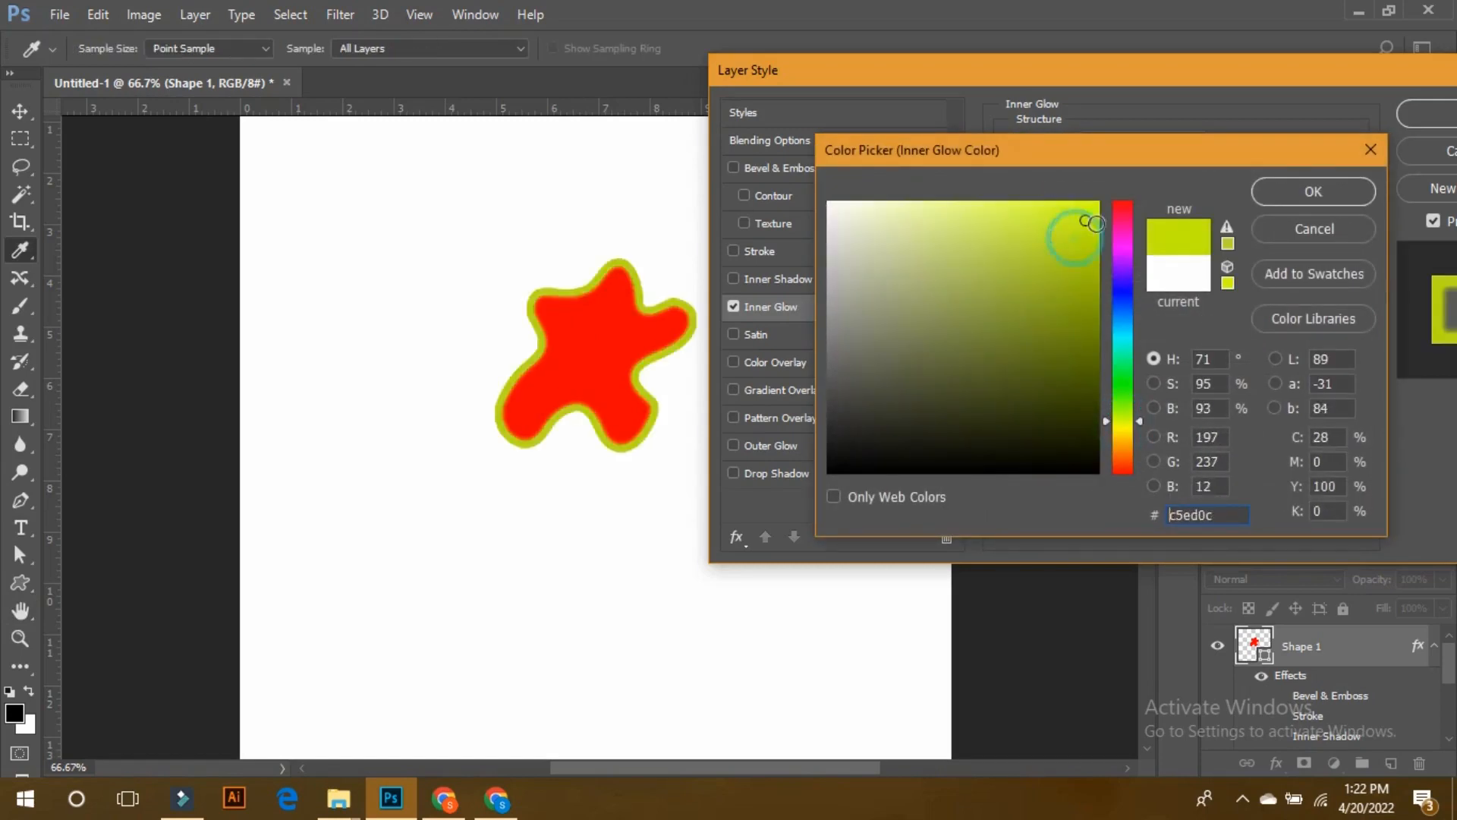
click(1317, 193)
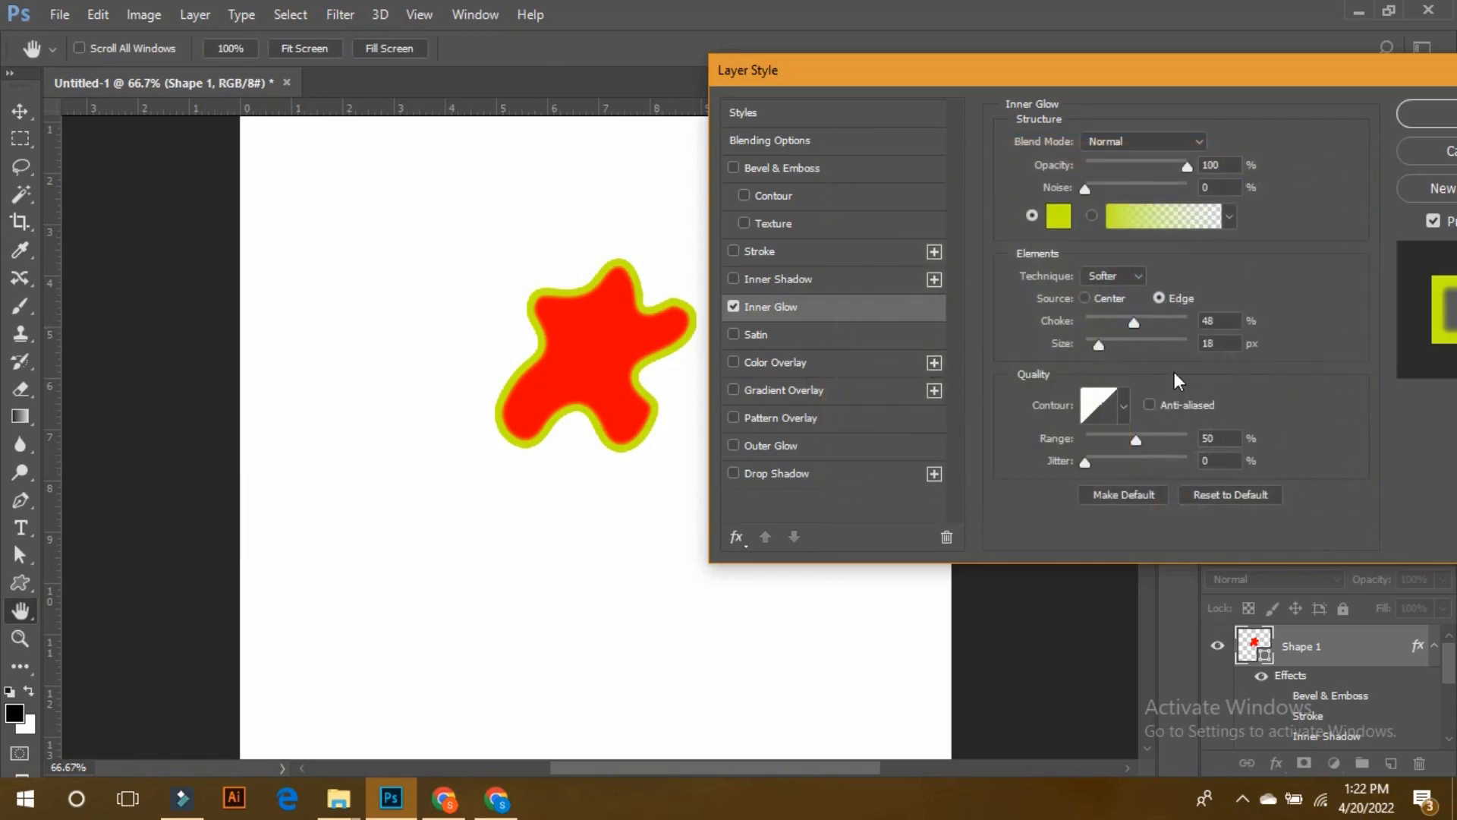
- Set the Inner Glow choke to 0%, size to 29 px and opacity to 78%, with blend mode Normal
drag(1132, 324, 1103, 340)
mouse_move(1167, 161)
mouse_down()
mouse_move(1141, 165)
mouse_move(1163, 166)
mouse_up()
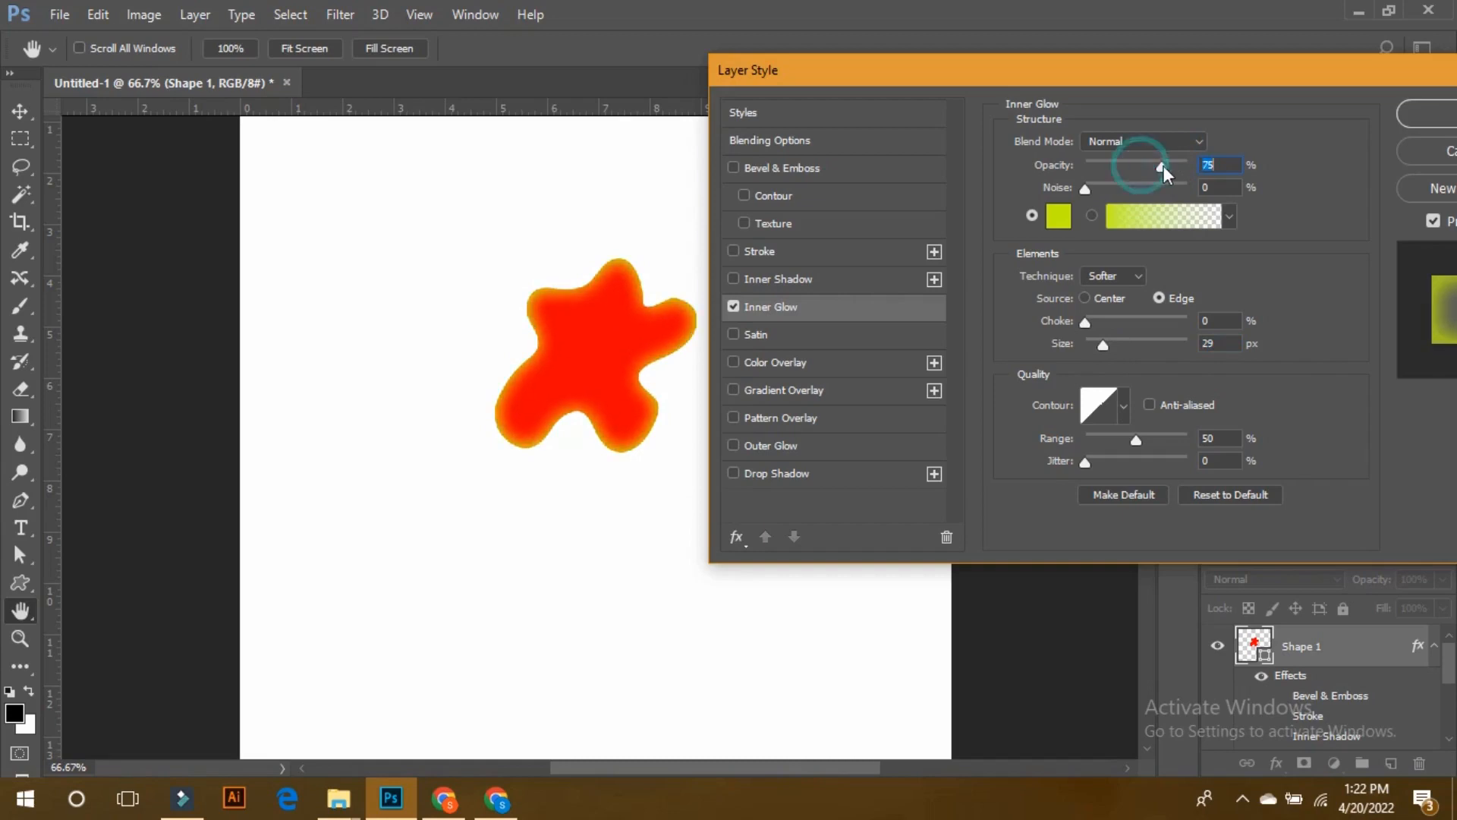
click(1136, 143)
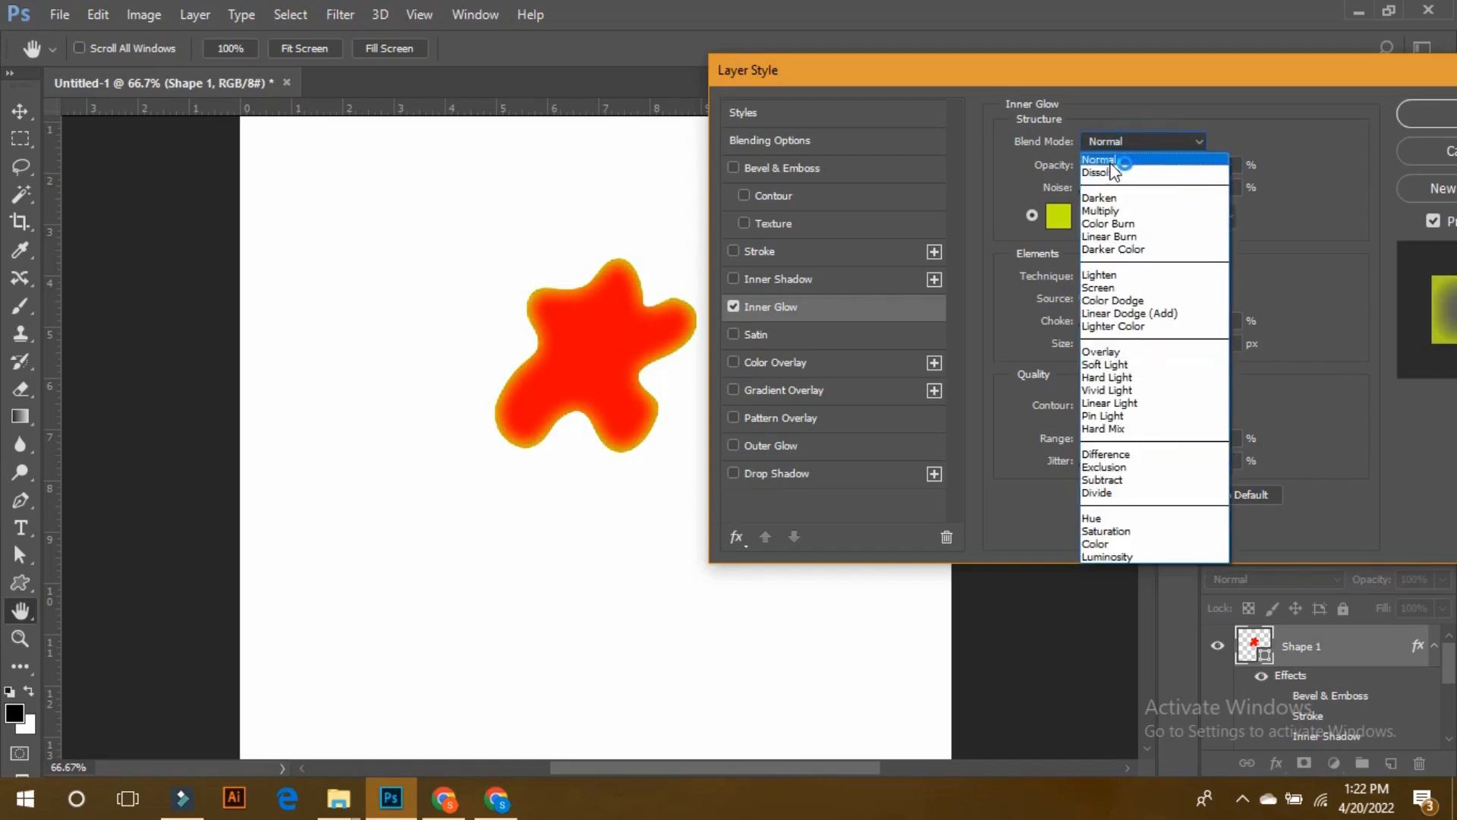
click(1101, 160)
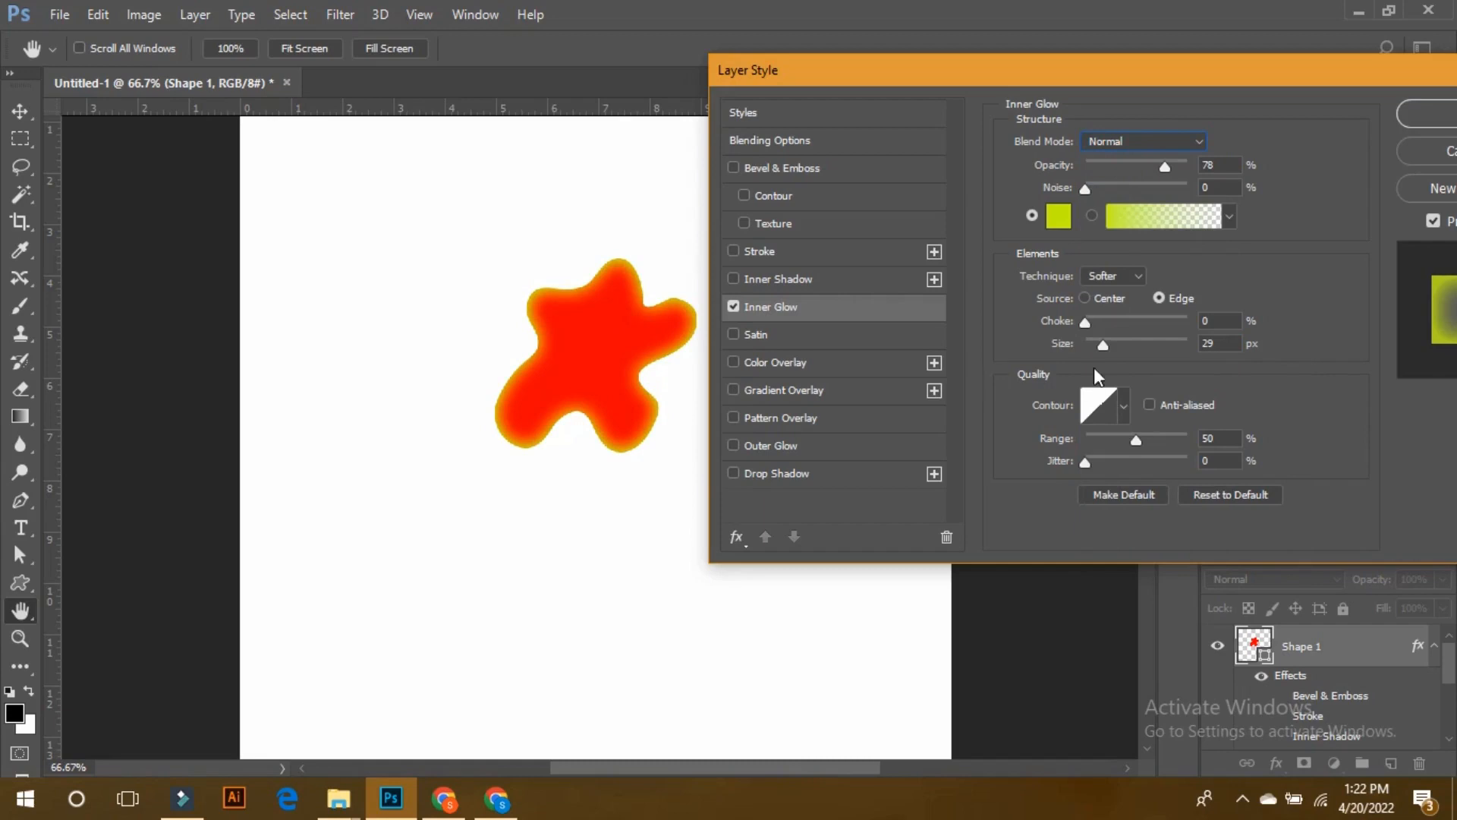
- Replace Inner Glow with the Satin effect and slightly adjust the satin's opacity and distance
click(732, 305)
click(735, 339)
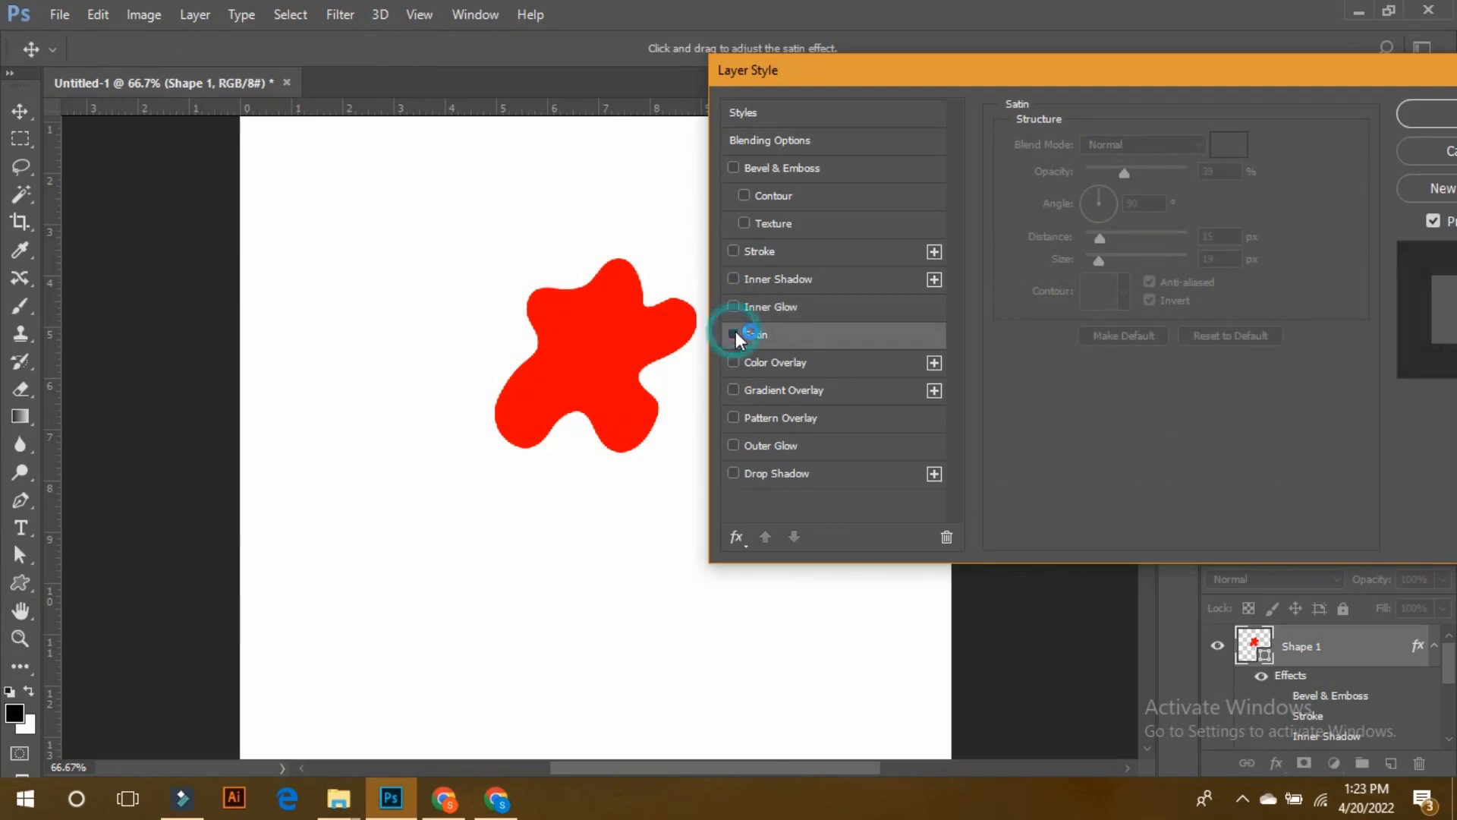
click(734, 333)
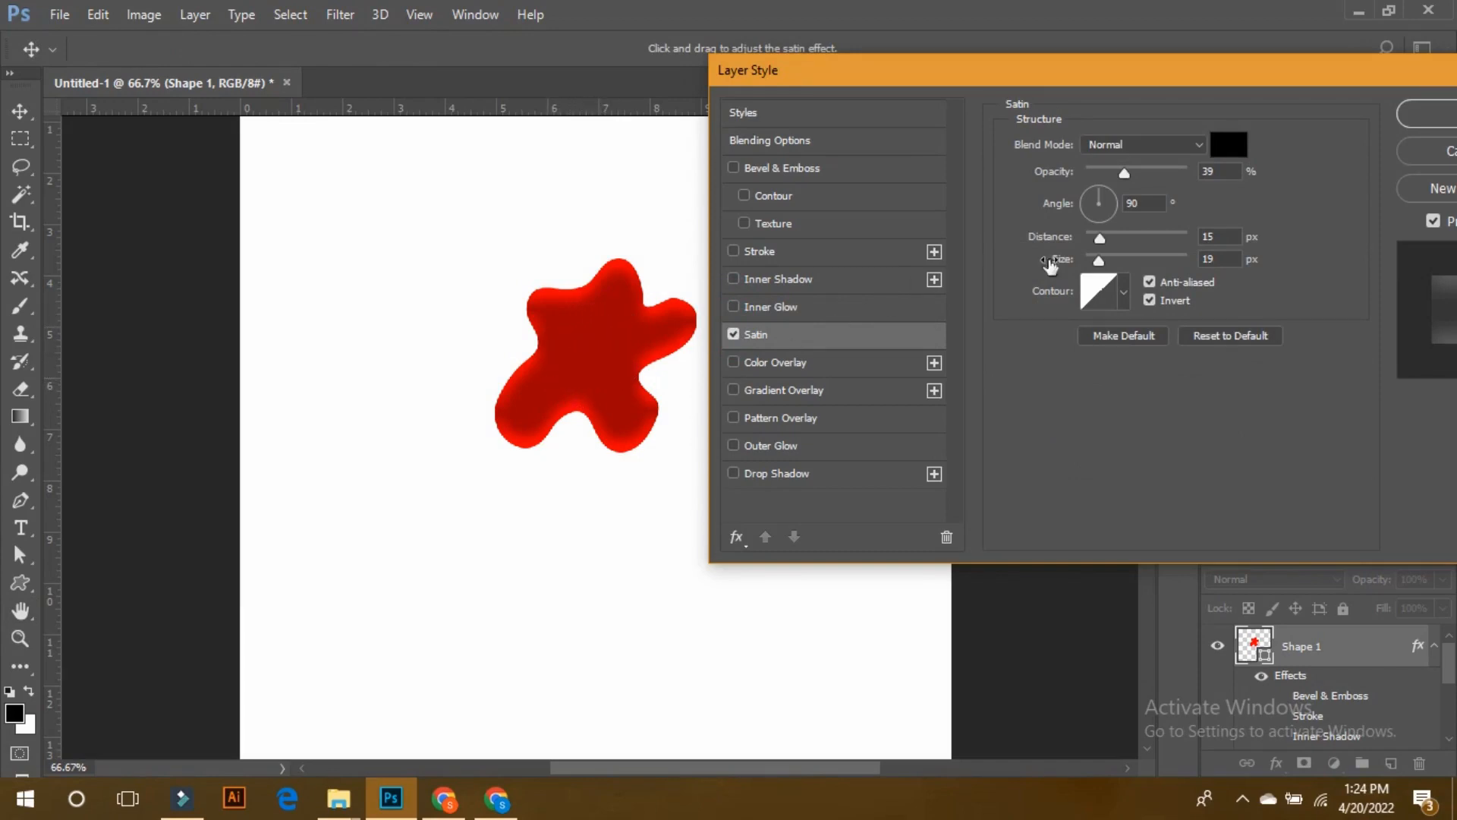
mouse_move(1128, 165)
mouse_down()
mouse_move(1155, 167)
mouse_move(1130, 172)
mouse_up()
mouse_move(1098, 237)
mouse_down()
mouse_move(1119, 235)
mouse_move(1104, 235)
mouse_up()
- Disable Satin and enable the Color Overlay effect, showing its settings
click(734, 334)
click(733, 363)
click(772, 363)
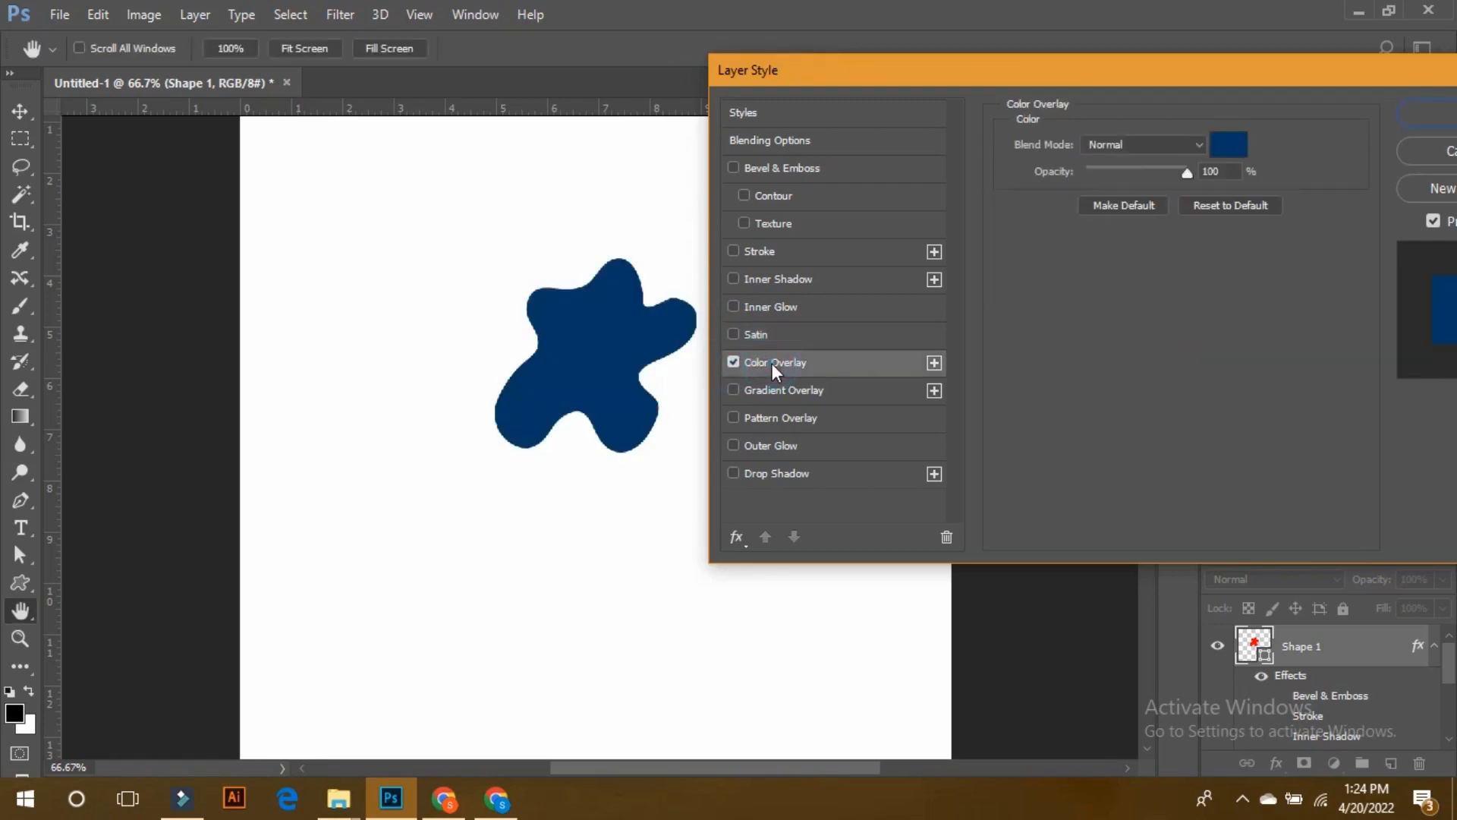
- Set the Color Overlay color to green (40c51c) and adjust its opacity
click(1222, 148)
click(1000, 336)
click(1122, 250)
click(1124, 230)
click(1119, 393)
drag(1040, 337, 1074, 258)
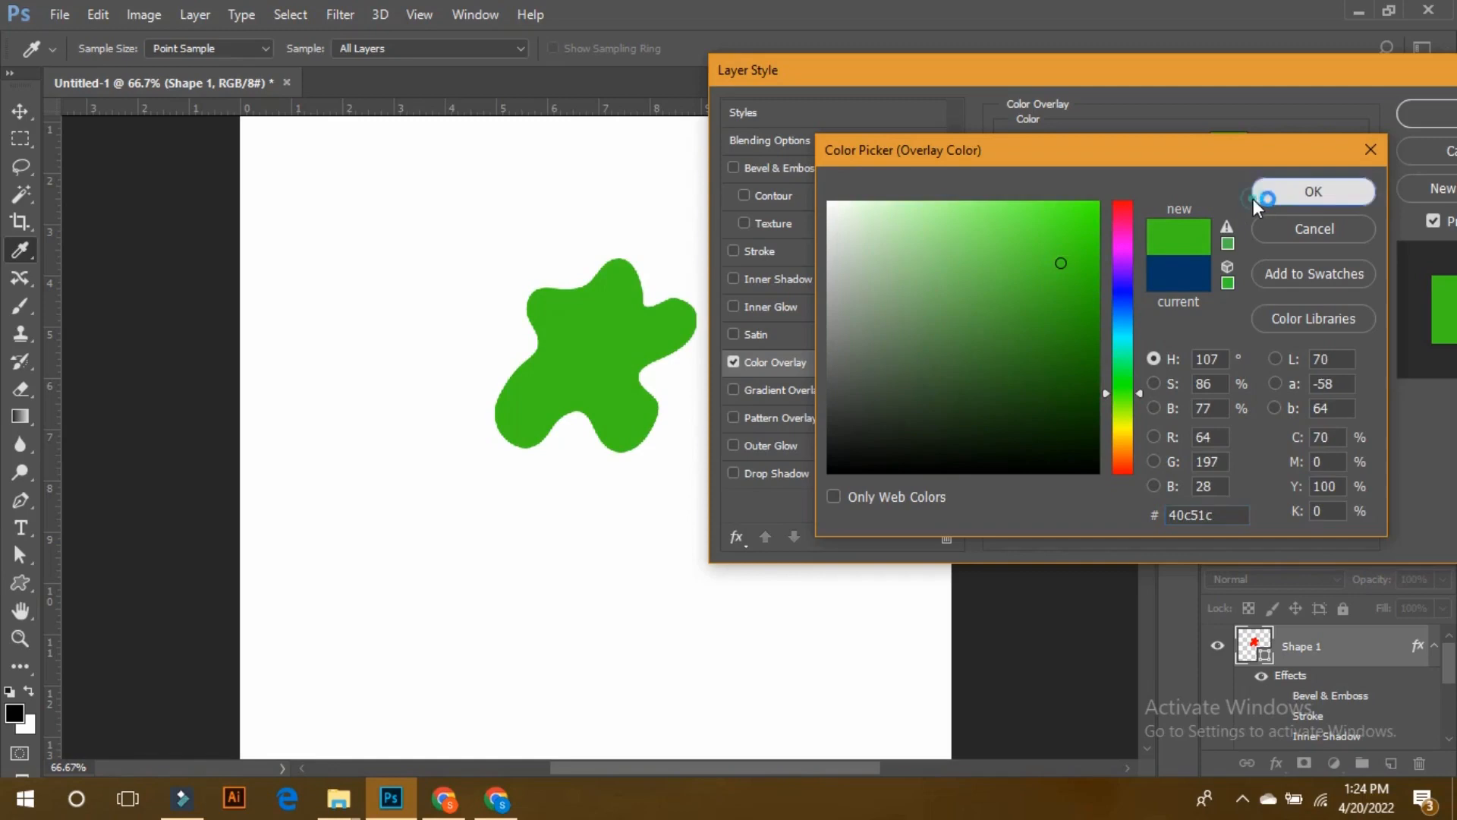
click(1269, 191)
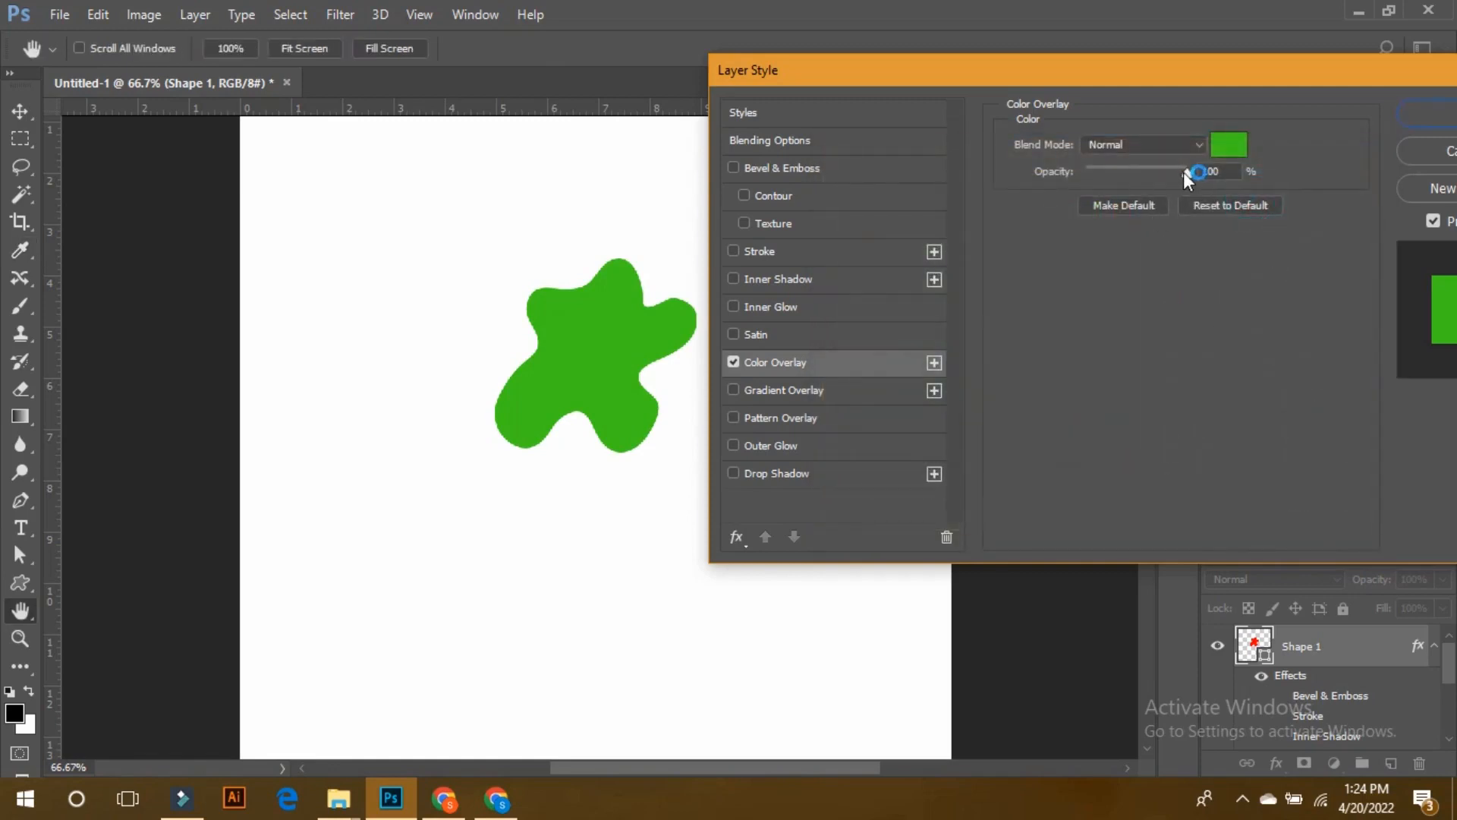
drag(1160, 172, 1194, 171)
- Disable Color Overlay and enable the Gradient Overlay effect, showing its settings
click(733, 362)
click(733, 389)
click(758, 390)
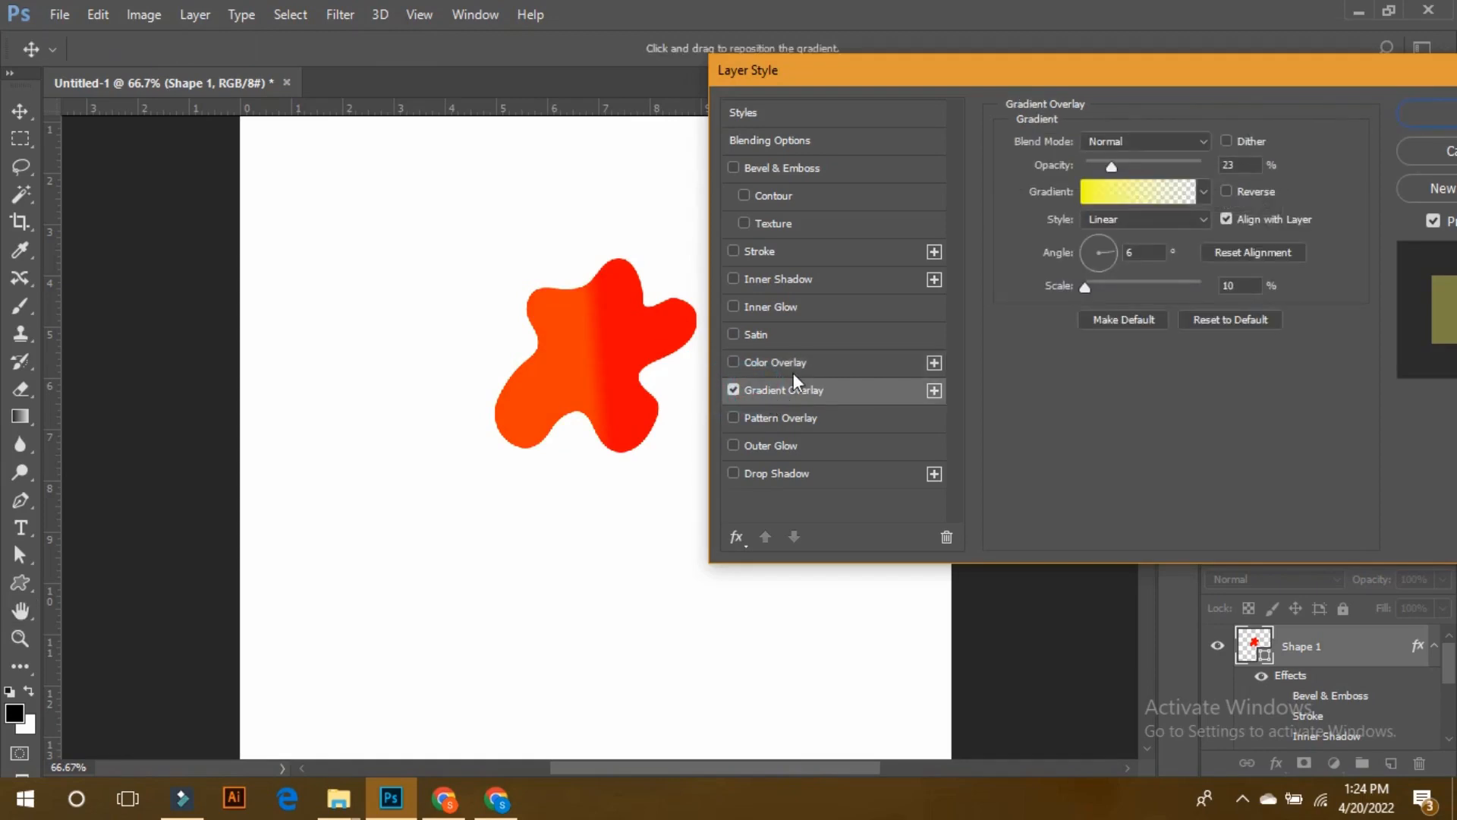
- Apply the orange-yellow-orange gradient preset to the Gradient Overlay
click(1180, 194)
click(1201, 190)
click(1079, 273)
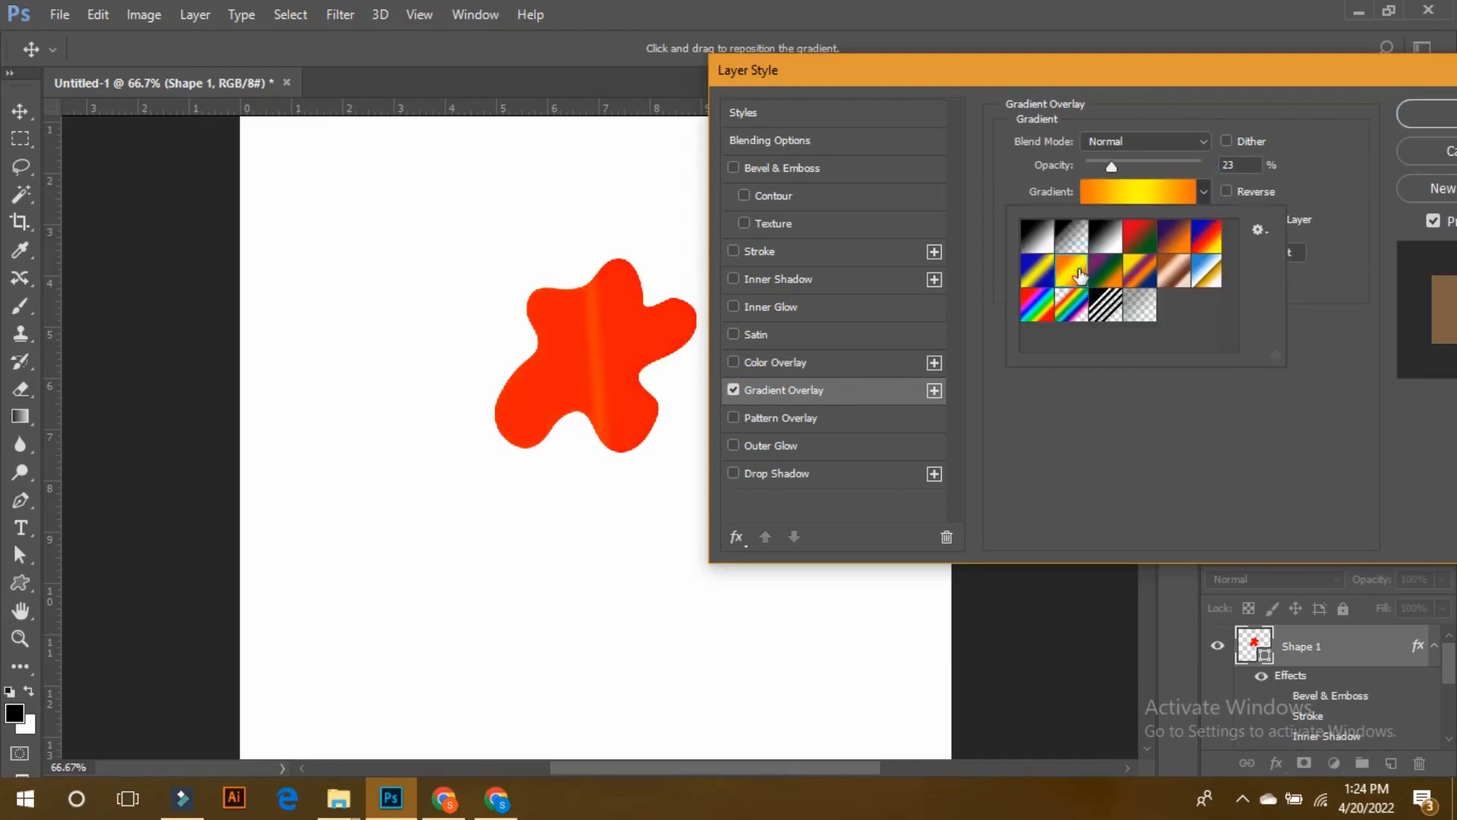
- Try other Gradient Overlay presets, apply the yellow-violet-orange-blue one, and raise the overlay's opacity to 100%
click(1114, 275)
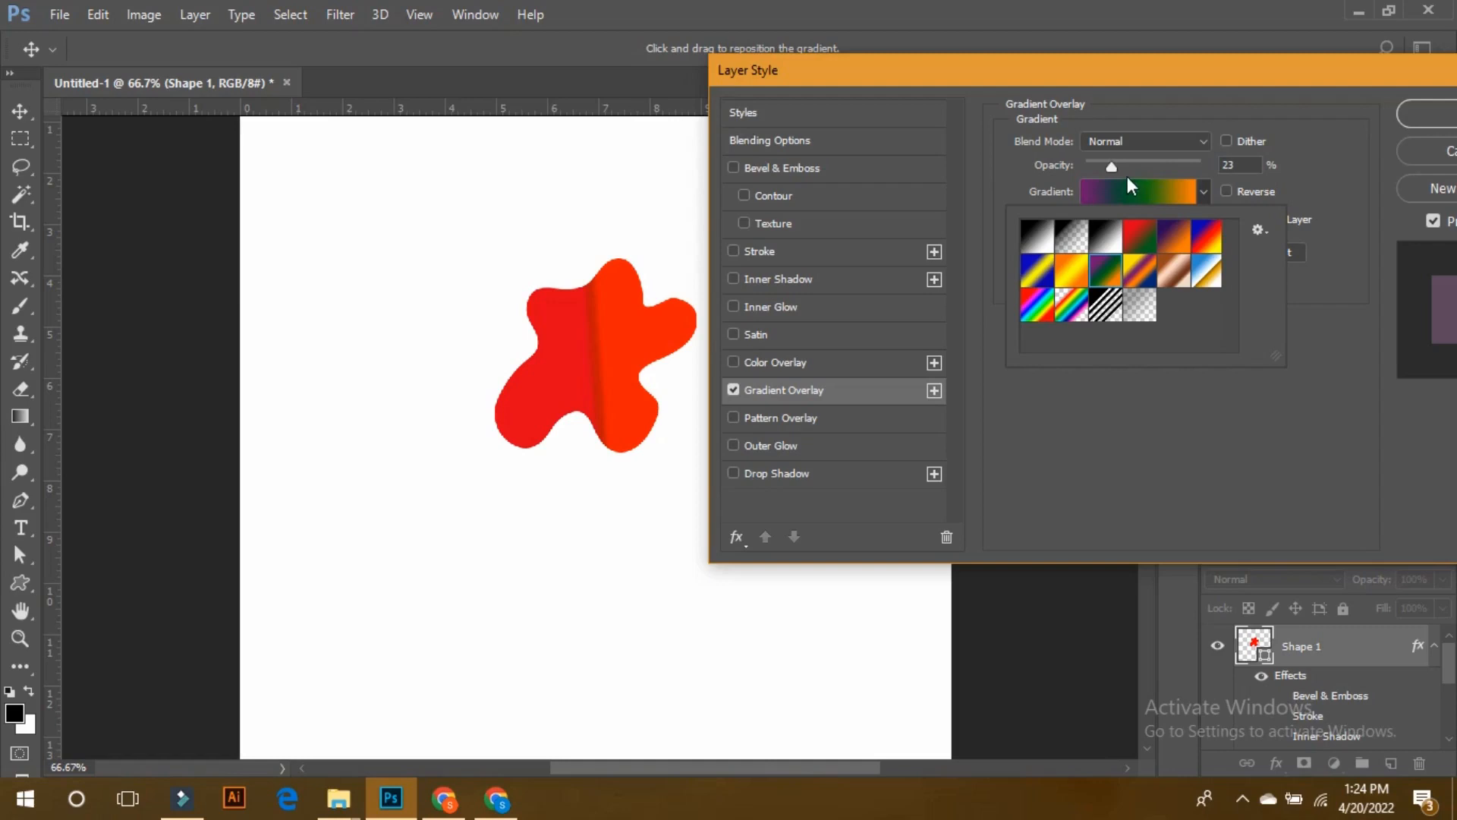
click(1139, 237)
click(1154, 281)
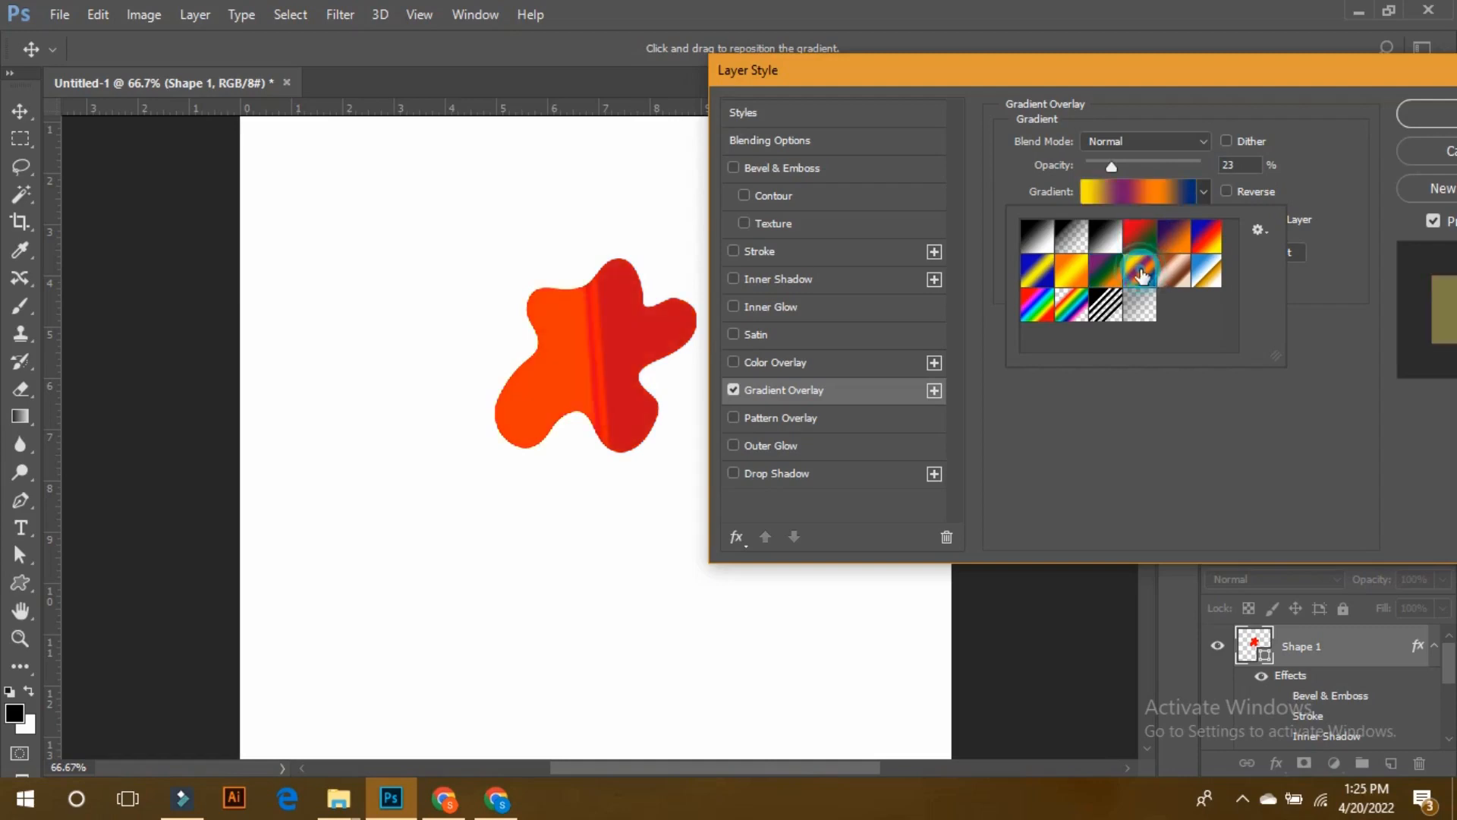
drag(1111, 163, 1222, 151)
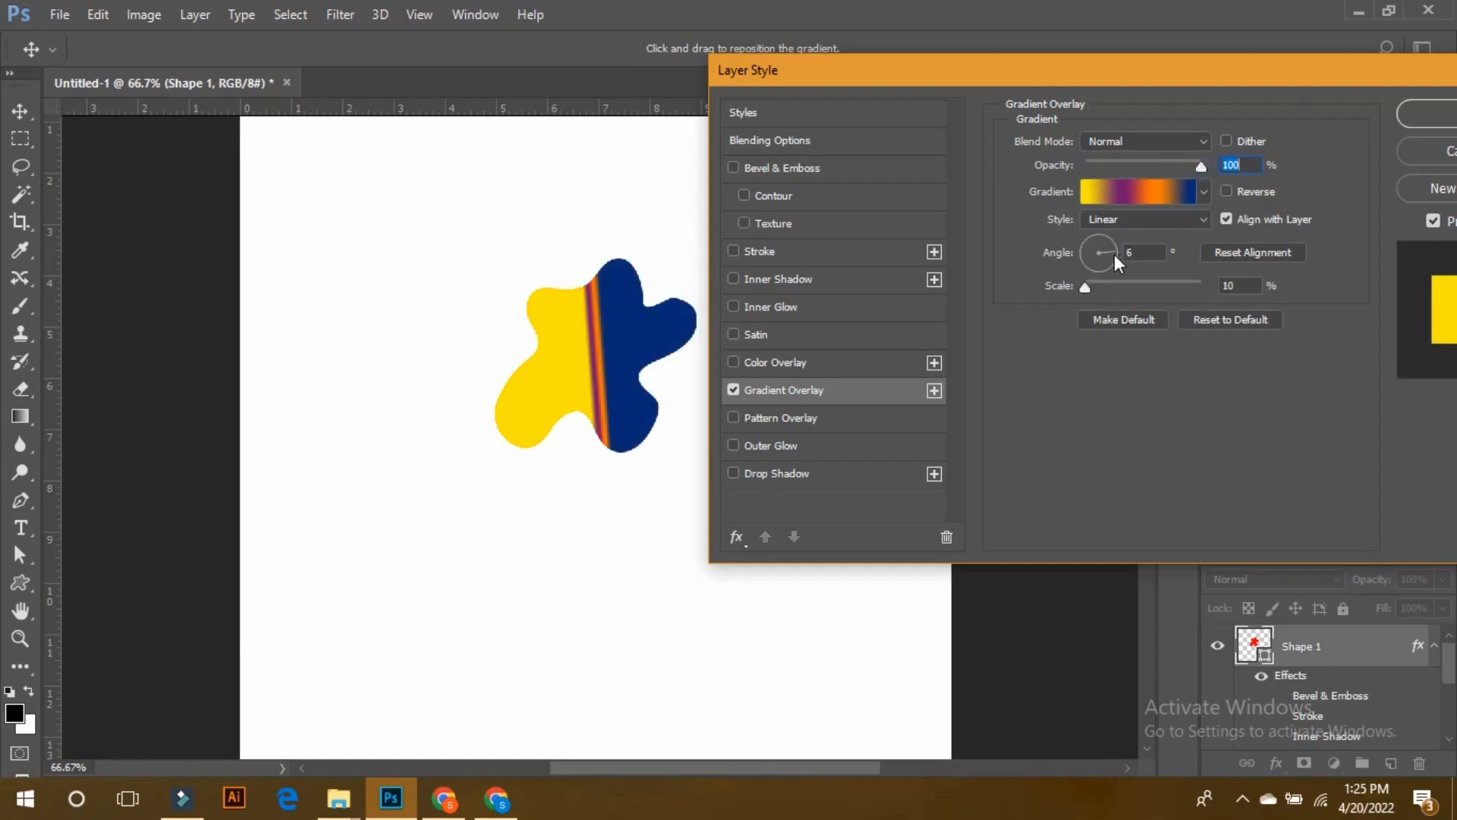
- Set the Gradient Overlay angle to -18° and preview the Angle style before returning the style to Linear
mouse_move(1114, 261)
mouse_down()
mouse_move(1086, 257)
mouse_move(1113, 259)
mouse_up()
click(1205, 222)
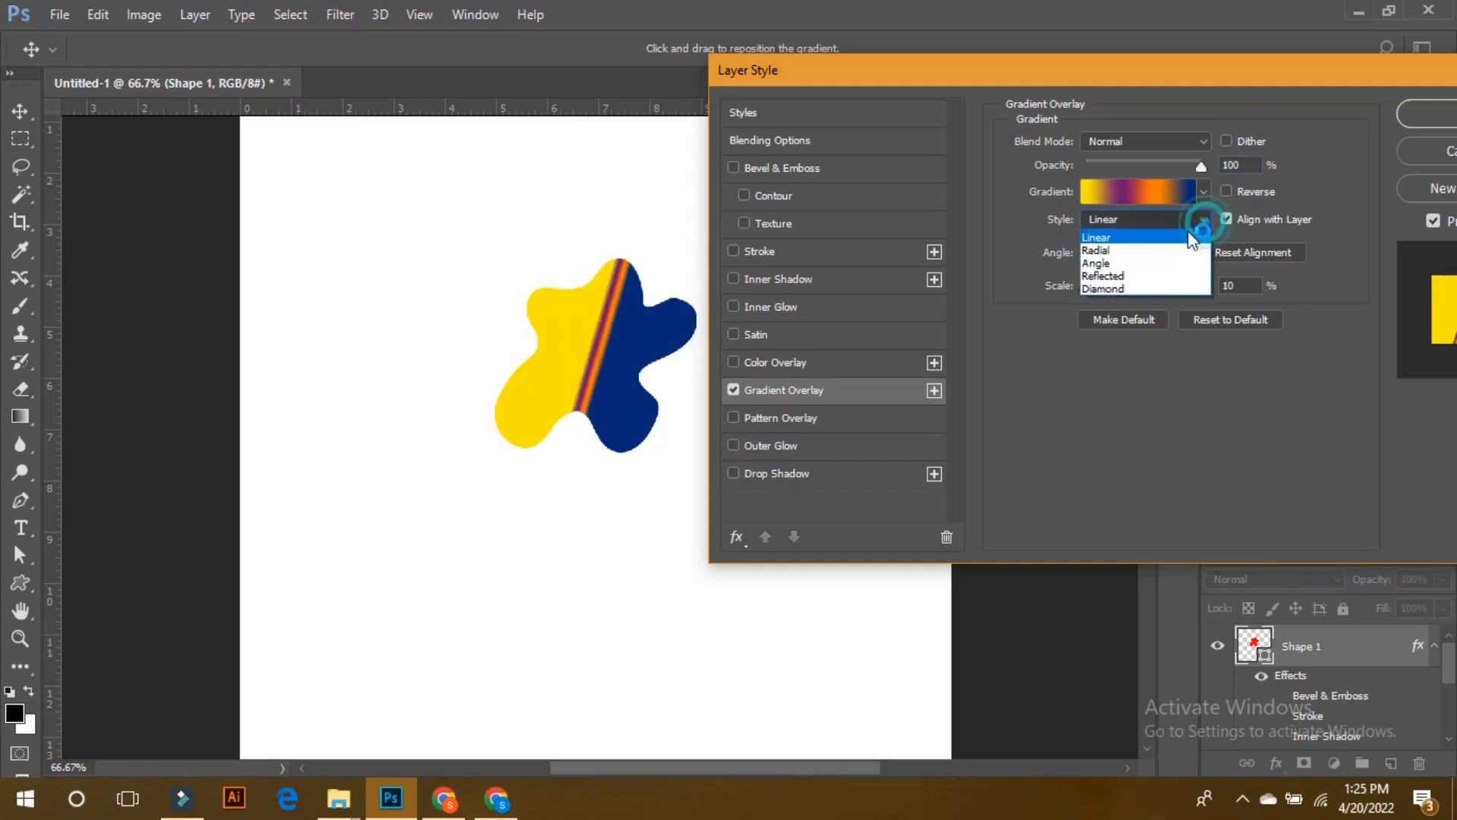
click(1116, 255)
click(1204, 221)
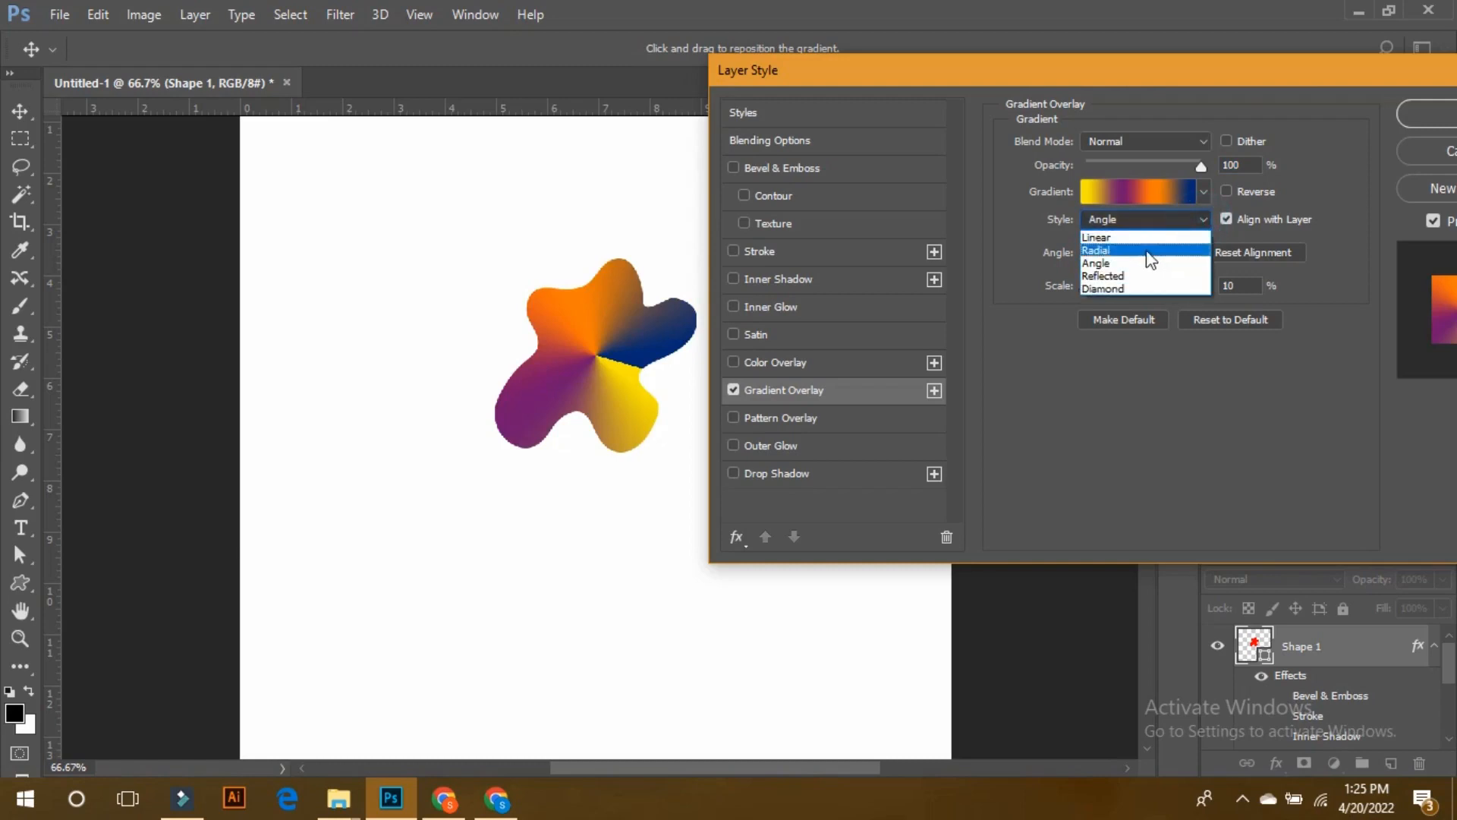
click(1198, 231)
click(1202, 220)
click(1154, 240)
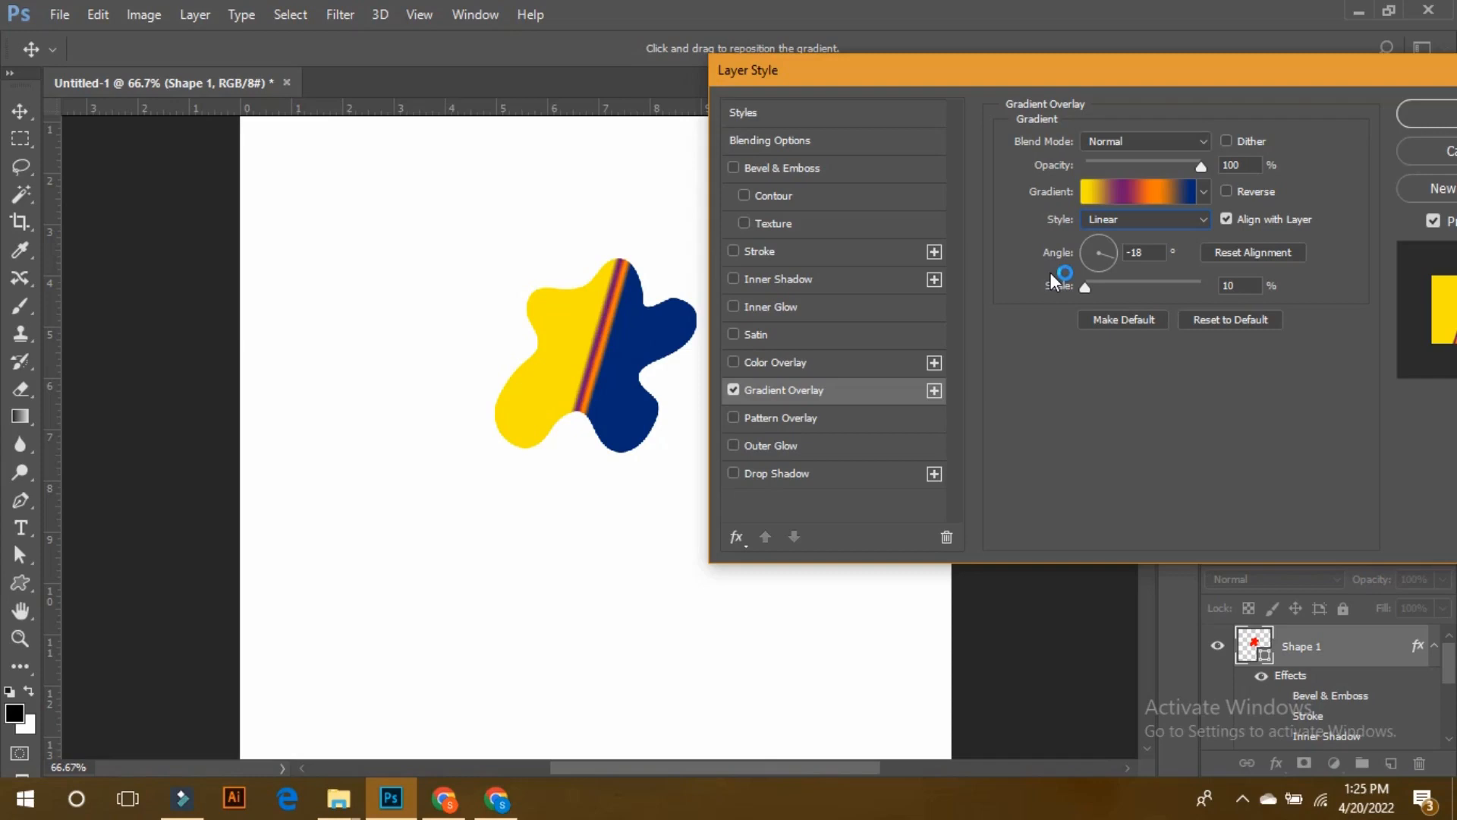
- Replace Gradient Overlay with the Pattern Overlay effect and append the Nature Patterns set to its available patterns
click(776, 417)
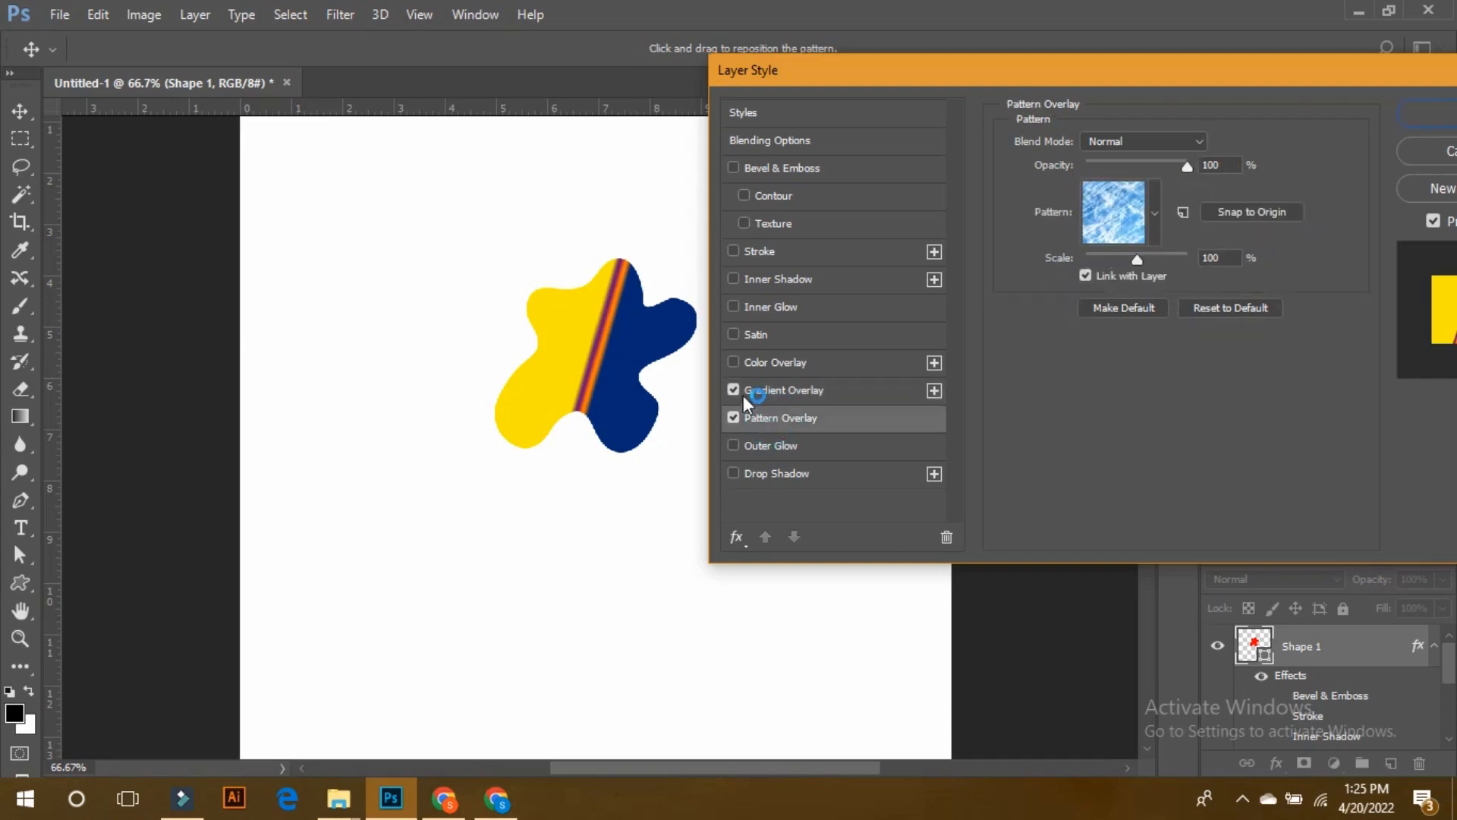
click(734, 392)
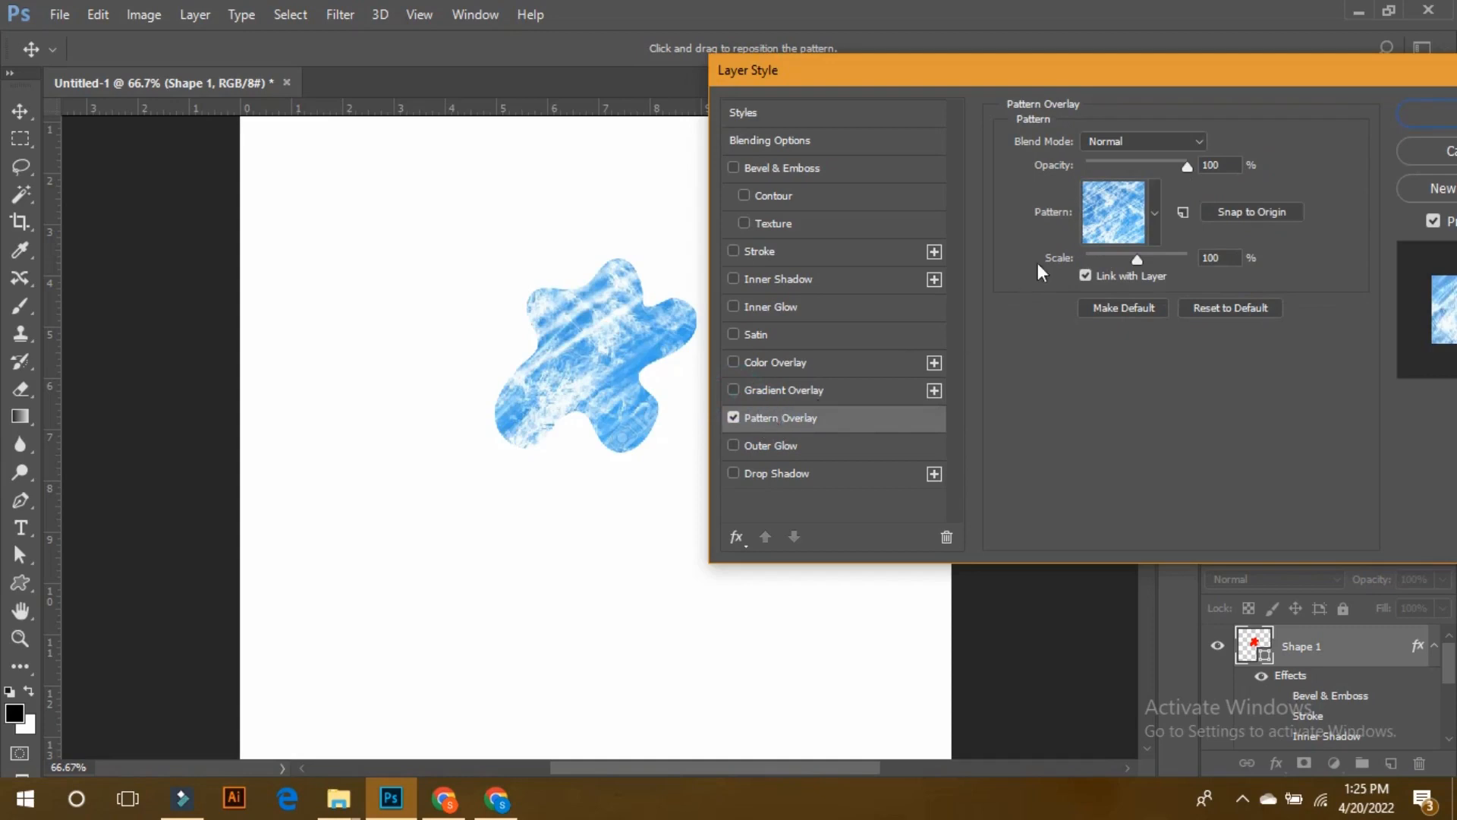
click(1154, 214)
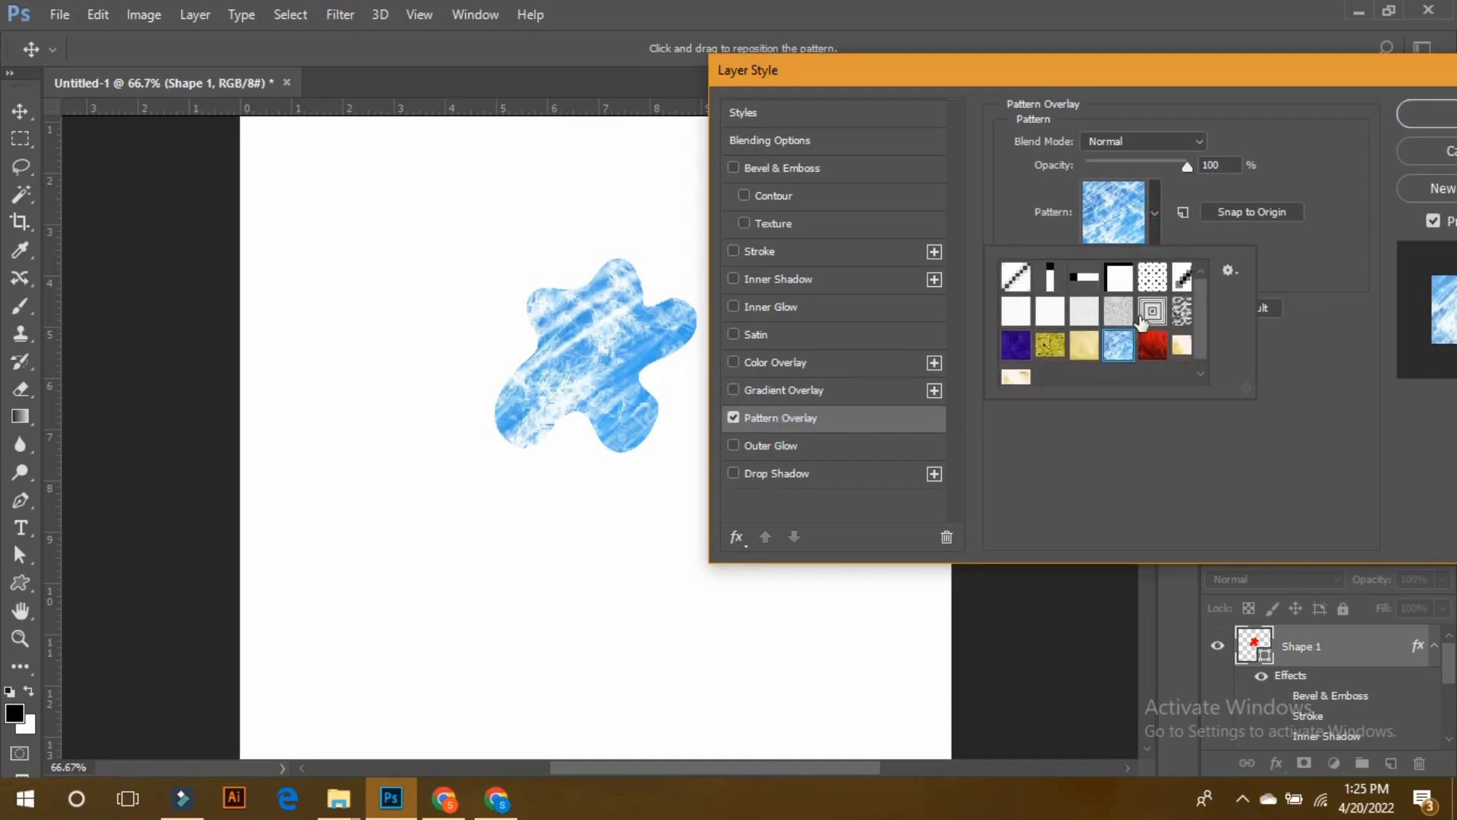
click(1229, 270)
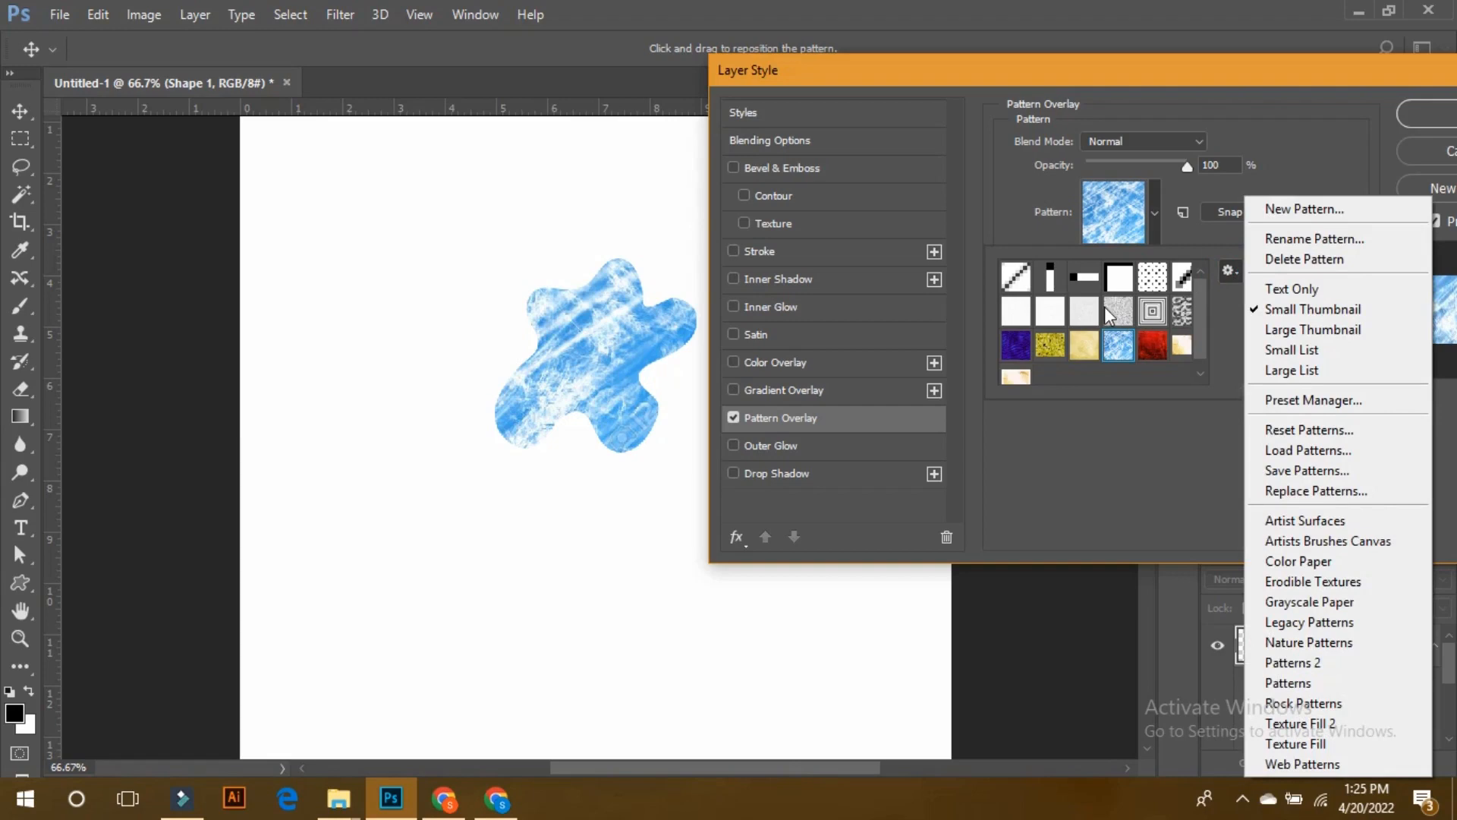
click(1227, 272)
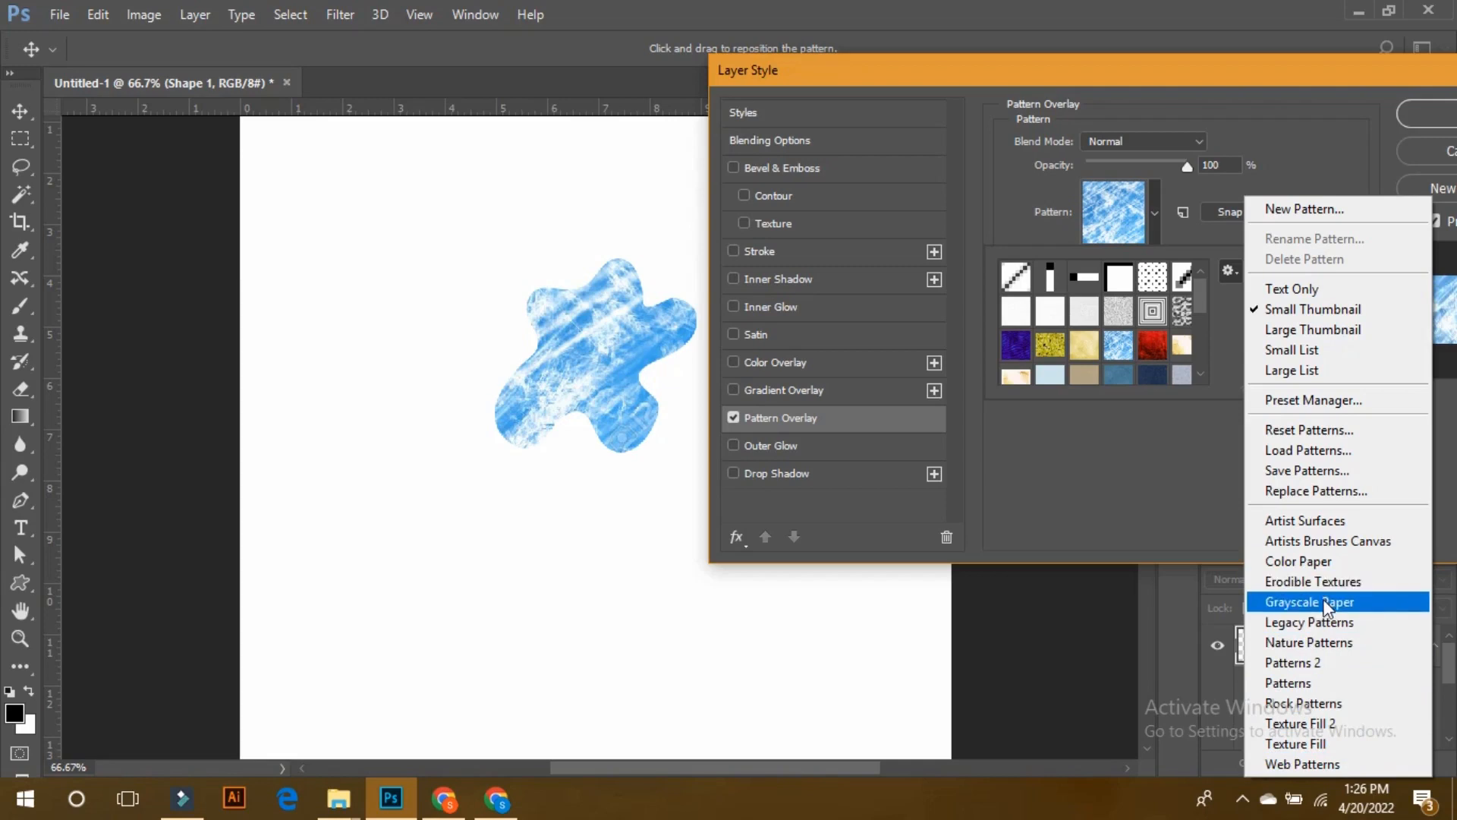
click(1349, 645)
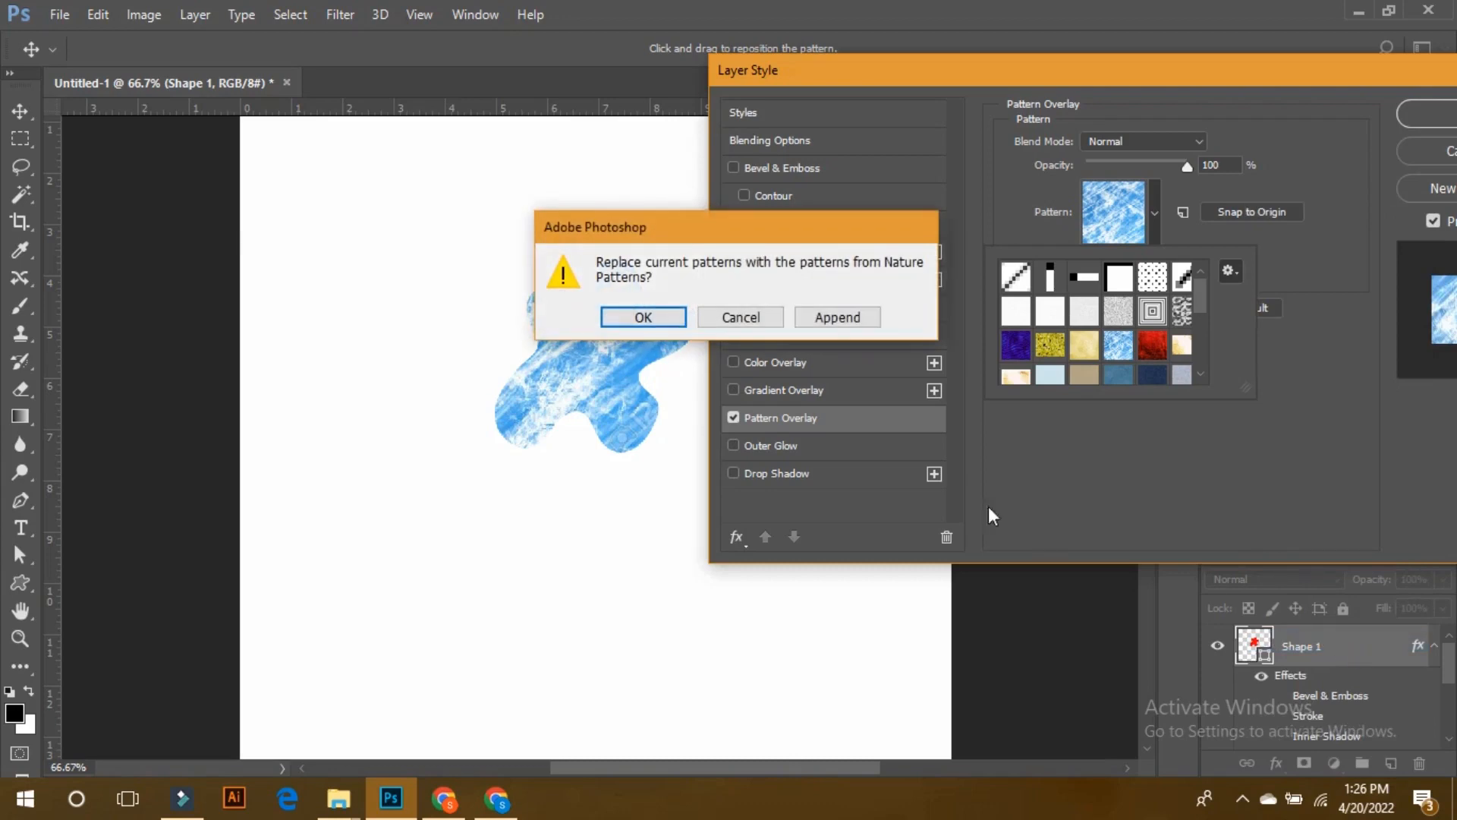
click(835, 320)
- Try several nature patterns and fill the shape with the purple flower one at 100% opacity and about 80% scale
drag(1199, 293, 1199, 367)
click(1050, 332)
click(1085, 334)
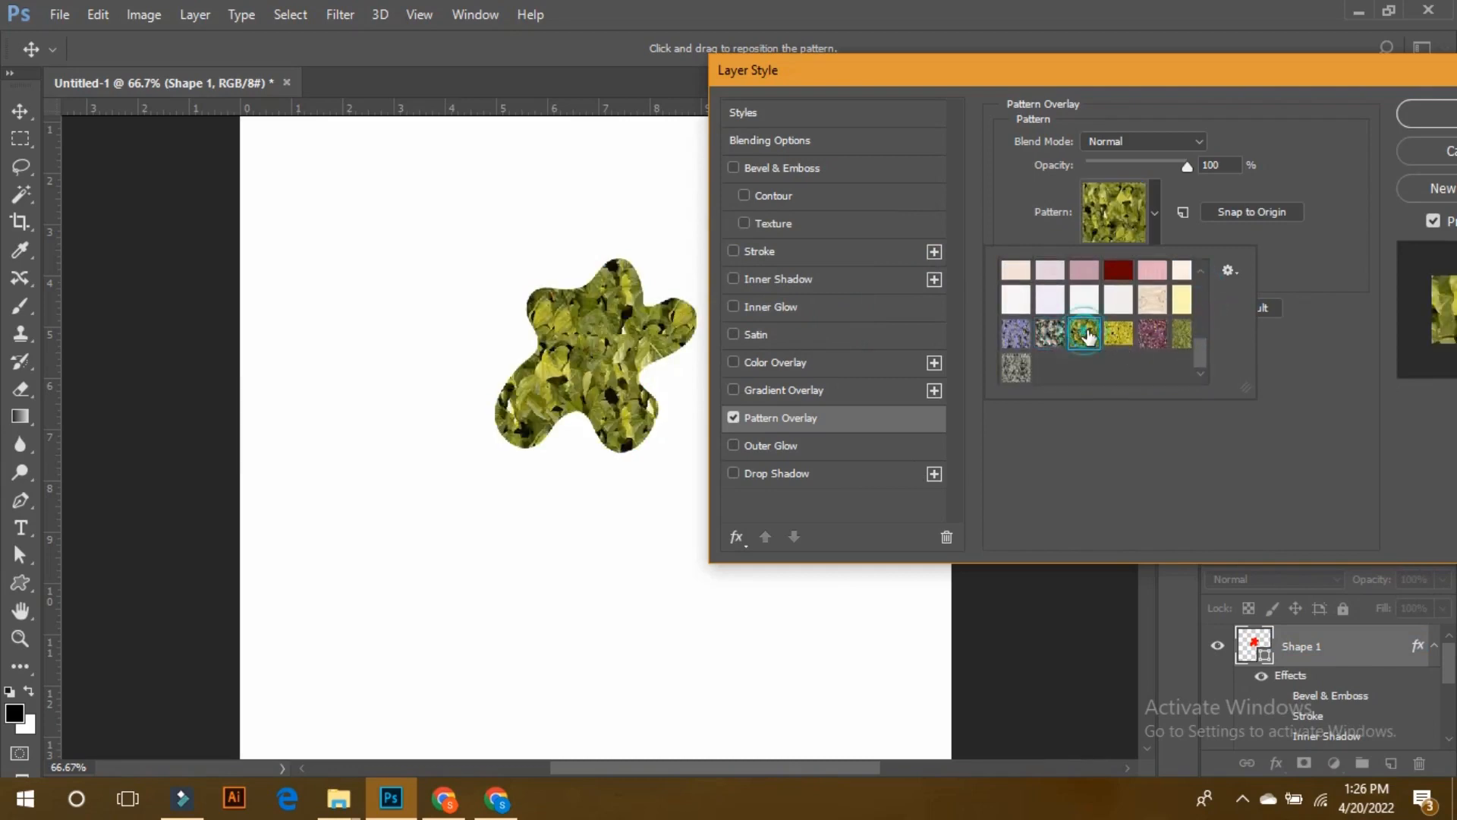
click(1018, 369)
click(1024, 334)
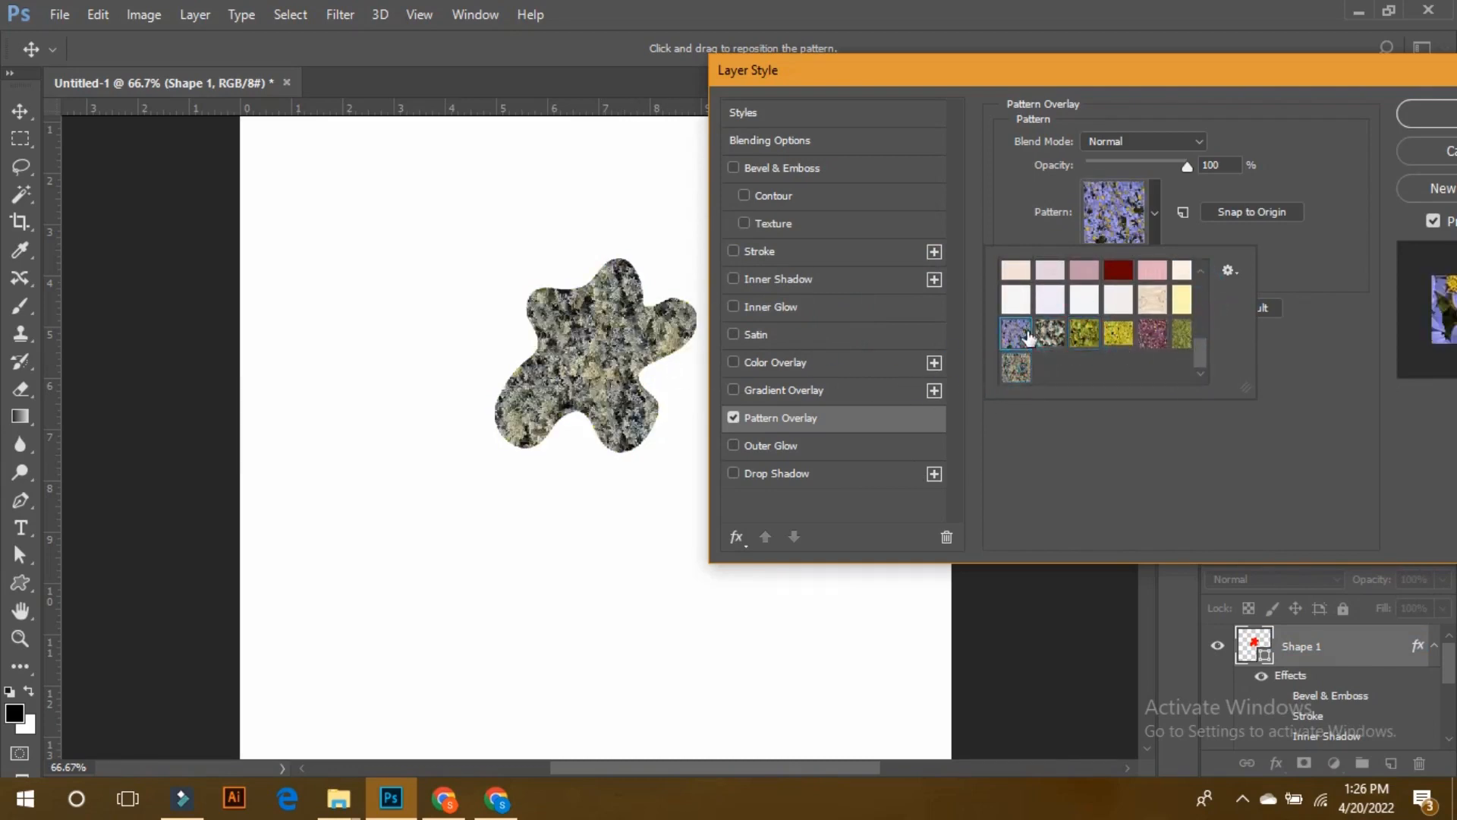
click(1152, 343)
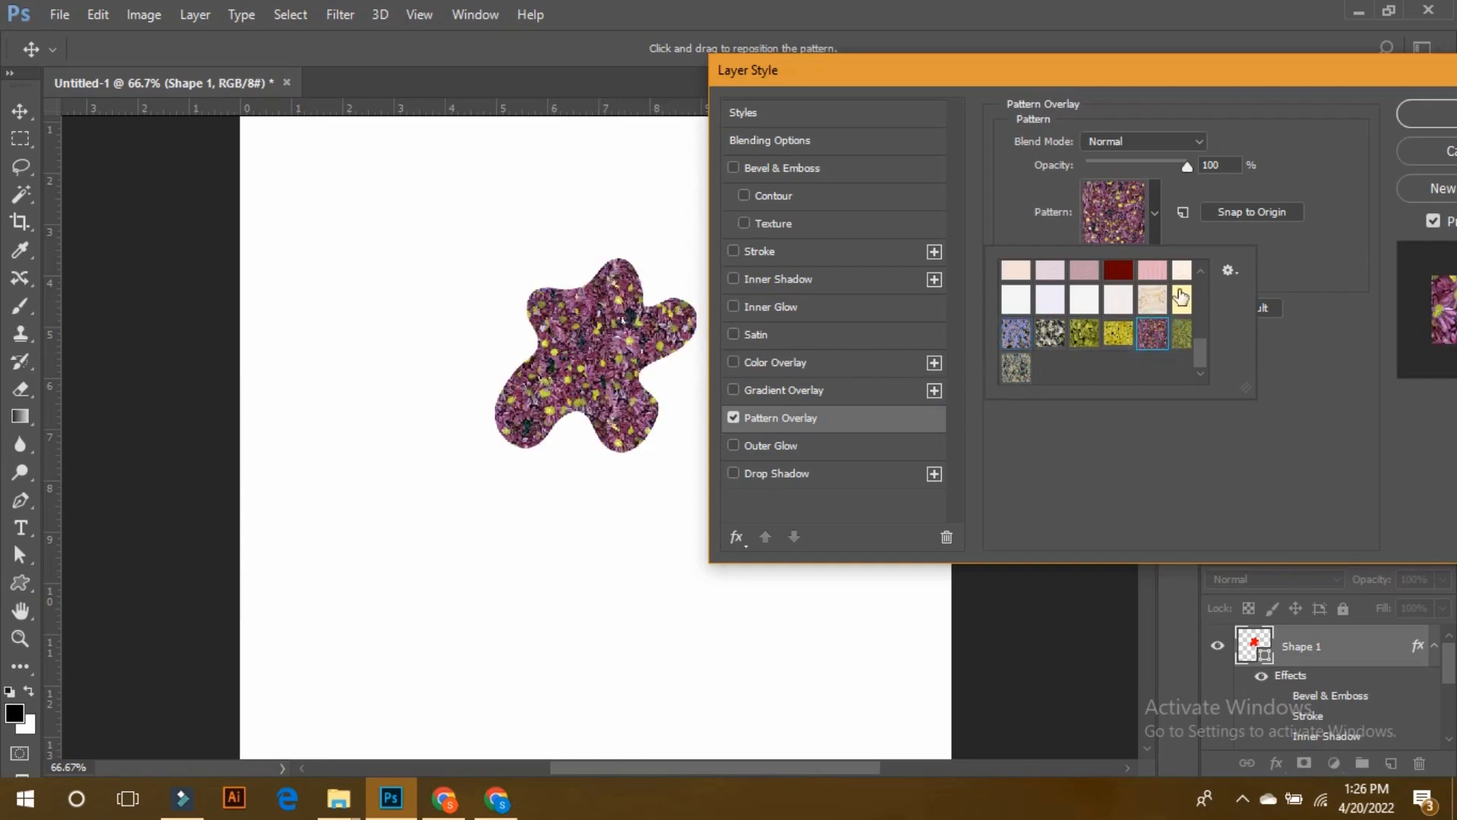
click(1277, 263)
mouse_move(1177, 169)
mouse_down()
mouse_move(1123, 174)
mouse_move(1201, 175)
mouse_up()
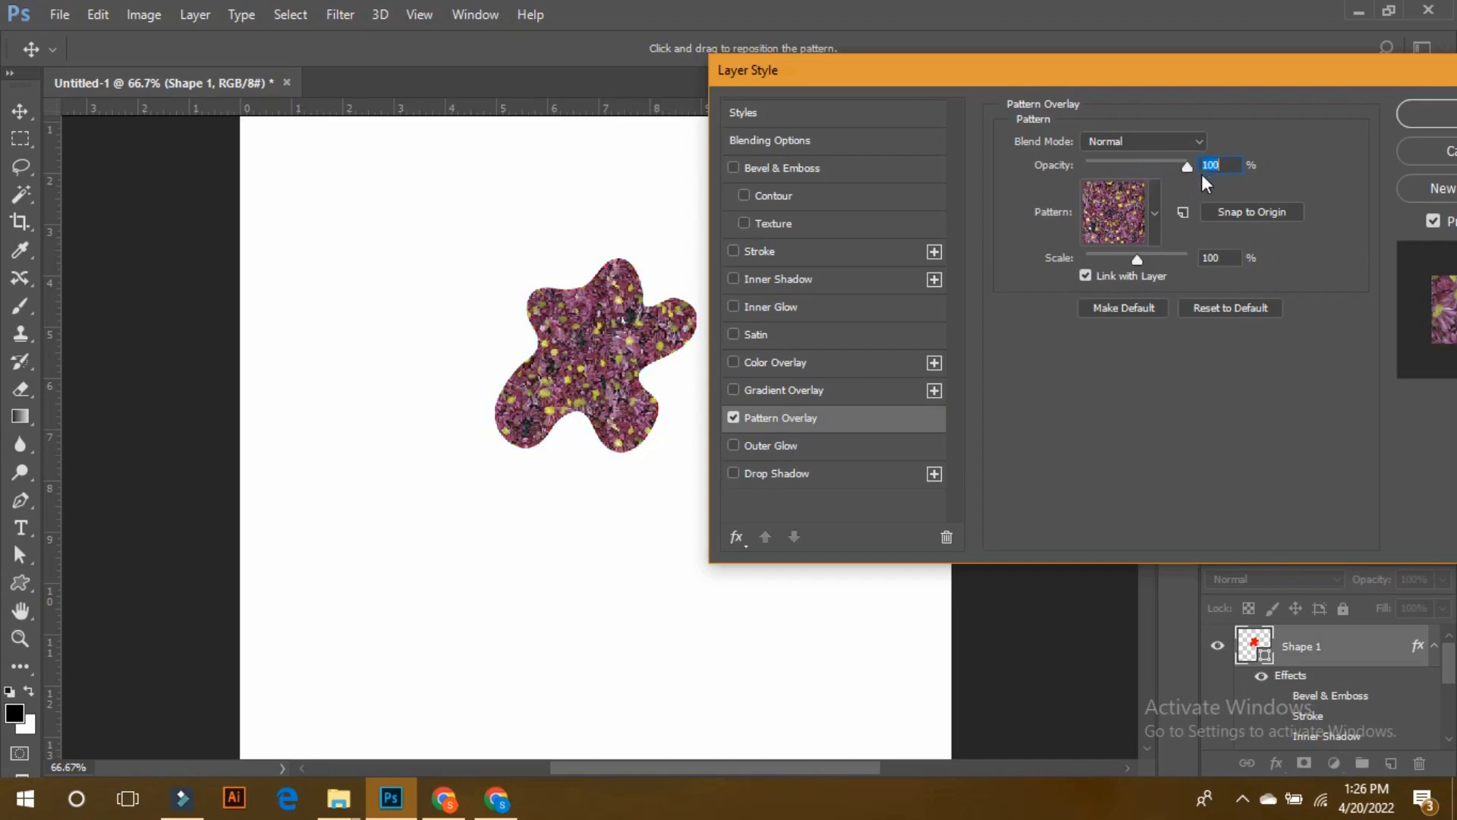
mouse_move(1141, 262)
mouse_down()
mouse_move(1113, 262)
mouse_move(1177, 267)
mouse_move(1127, 281)
mouse_up()
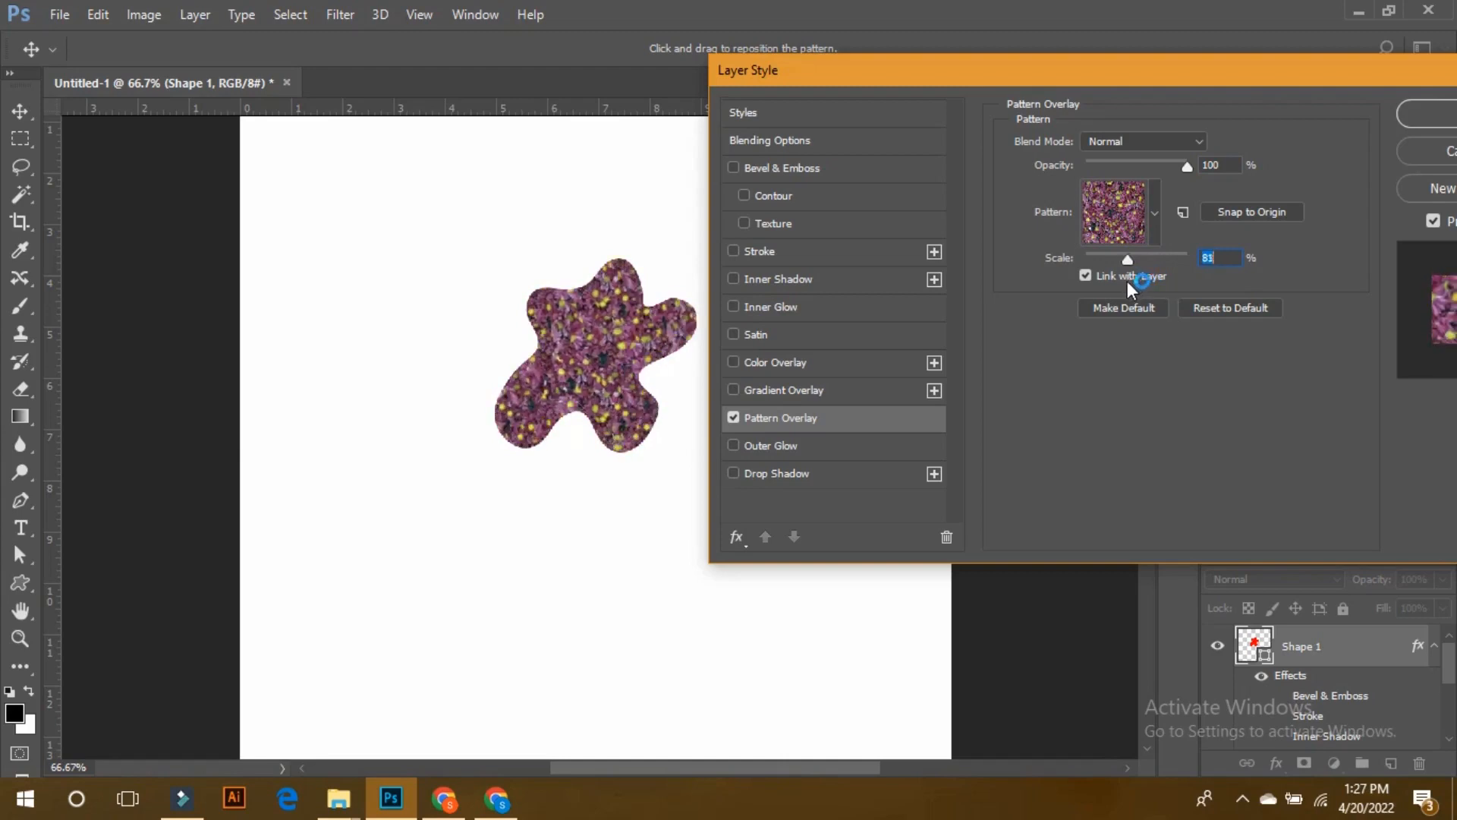
- Replace Pattern Overlay with the Outer Glow effect, setting the glow size to 27 px and its spread to 0%
click(728, 418)
click(733, 447)
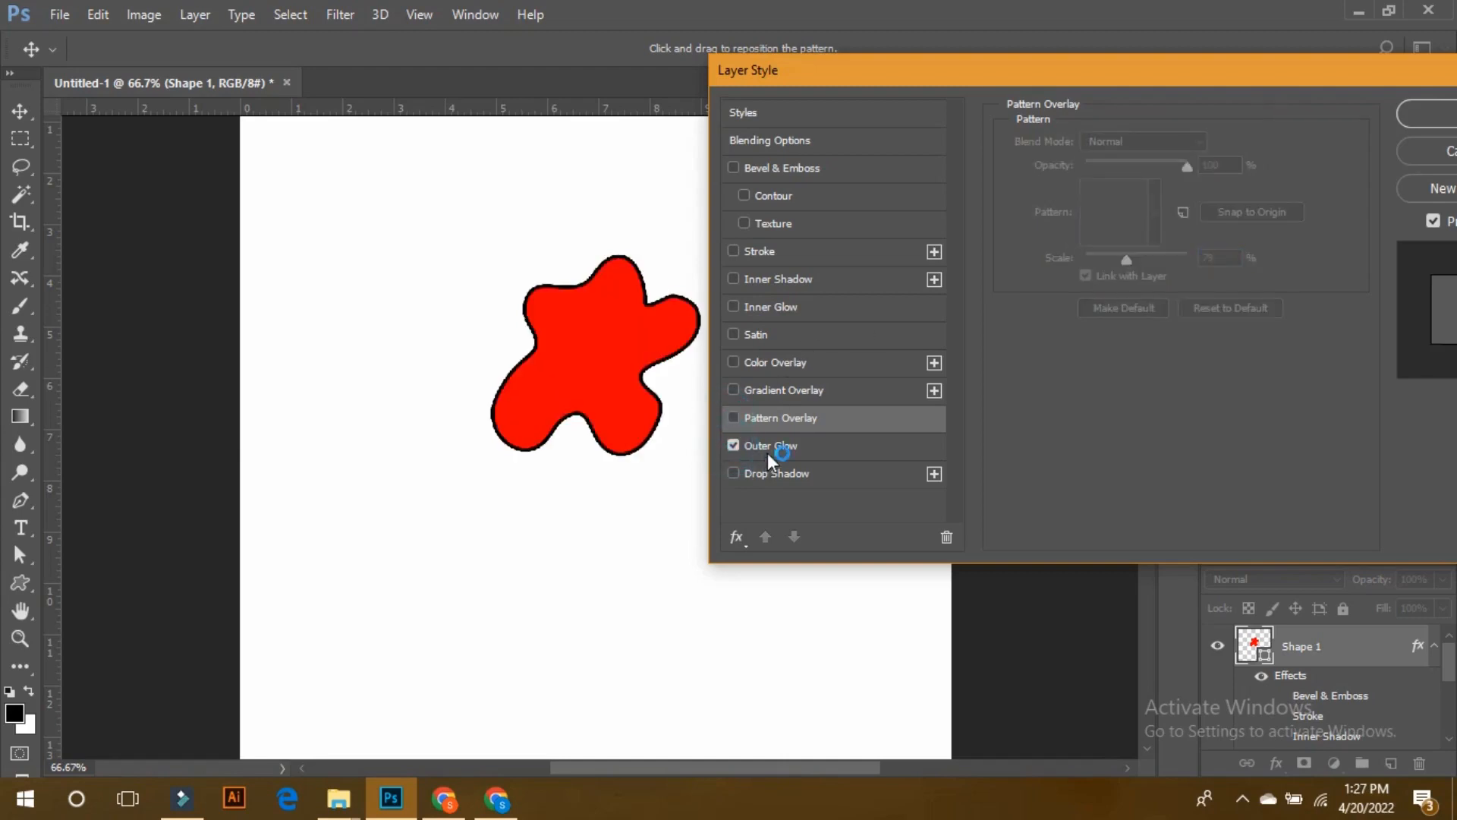
click(794, 455)
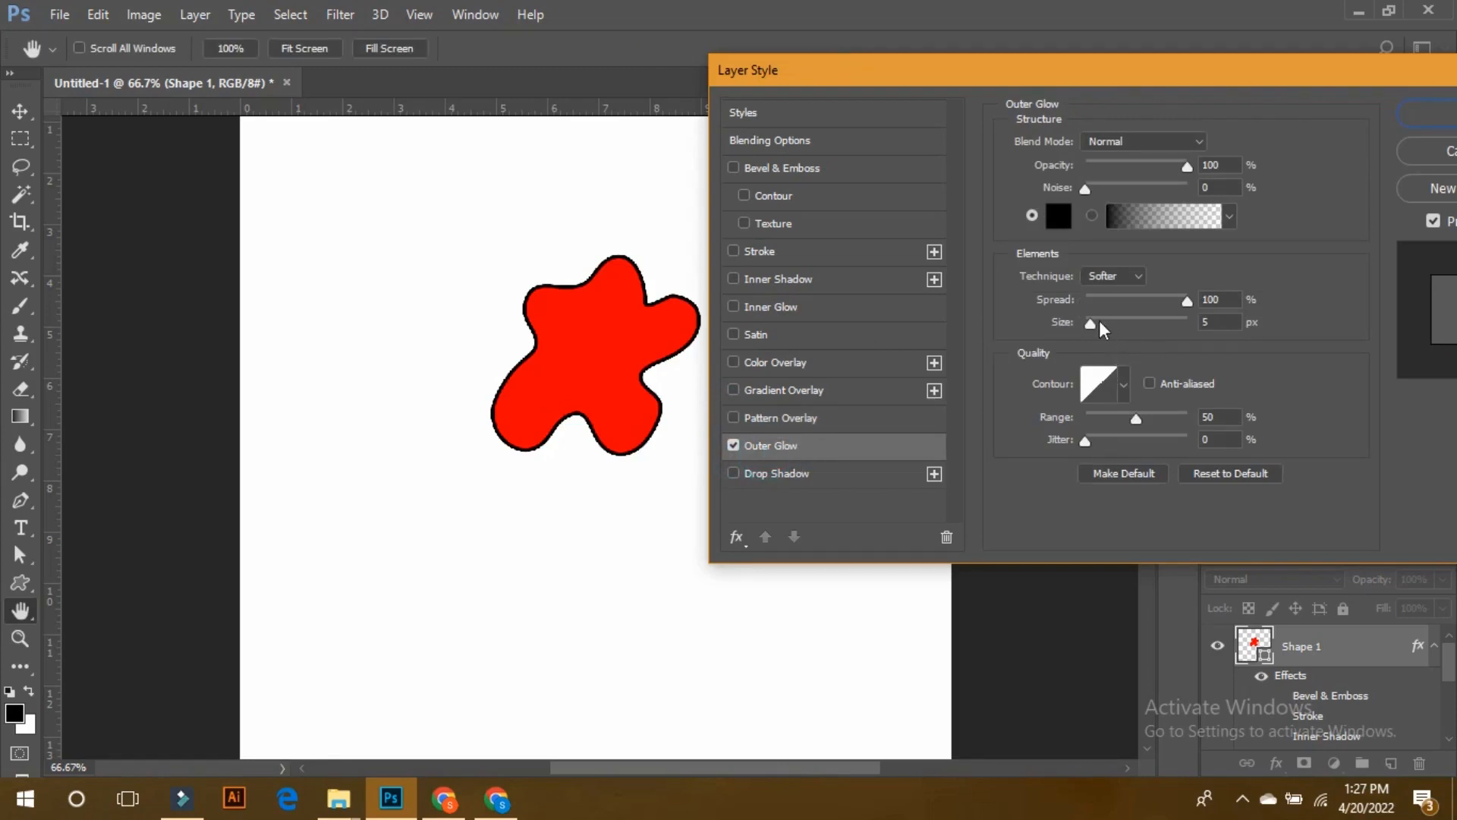
click(1190, 162)
drag(1095, 323, 1109, 324)
drag(1186, 299, 1085, 317)
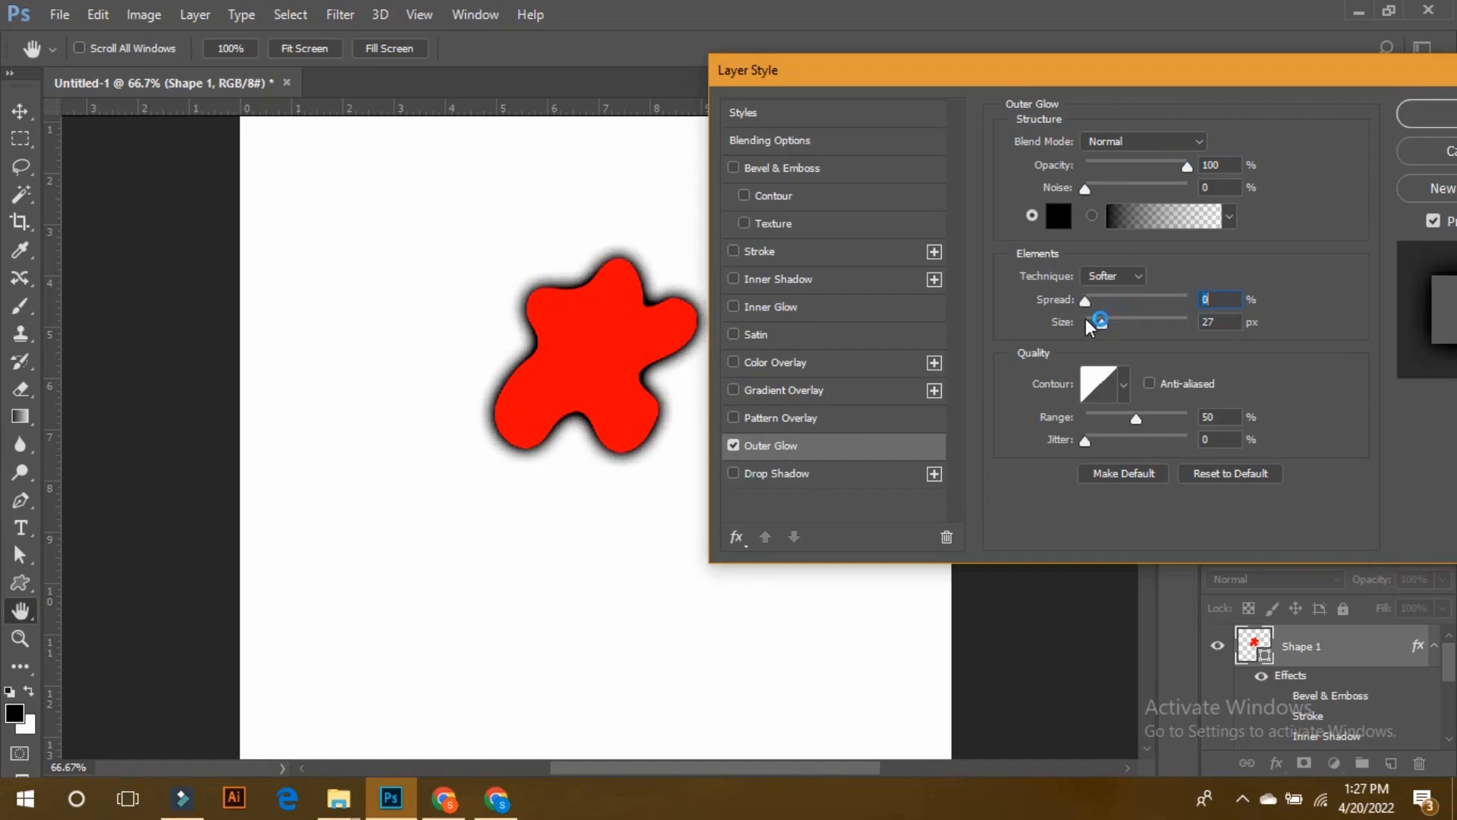
- Change the Outer Glow color to an olive yellow-green
click(1057, 217)
text(82941e)
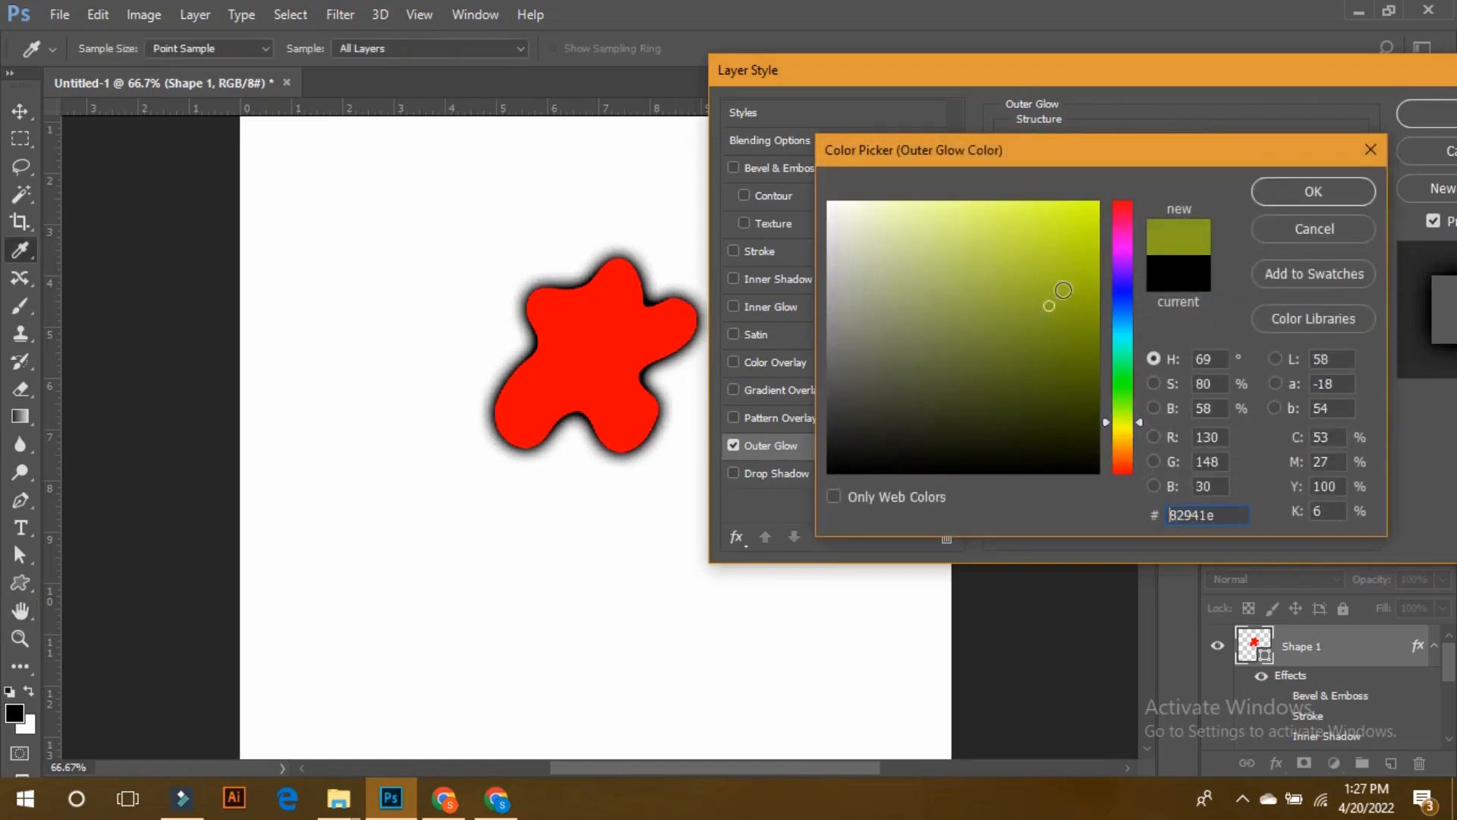
drag(1063, 290, 1105, 212)
mouse_move(1100, 298)
mouse_down()
mouse_move(1080, 299)
mouse_move(1083, 285)
mouse_up()
click(1284, 200)
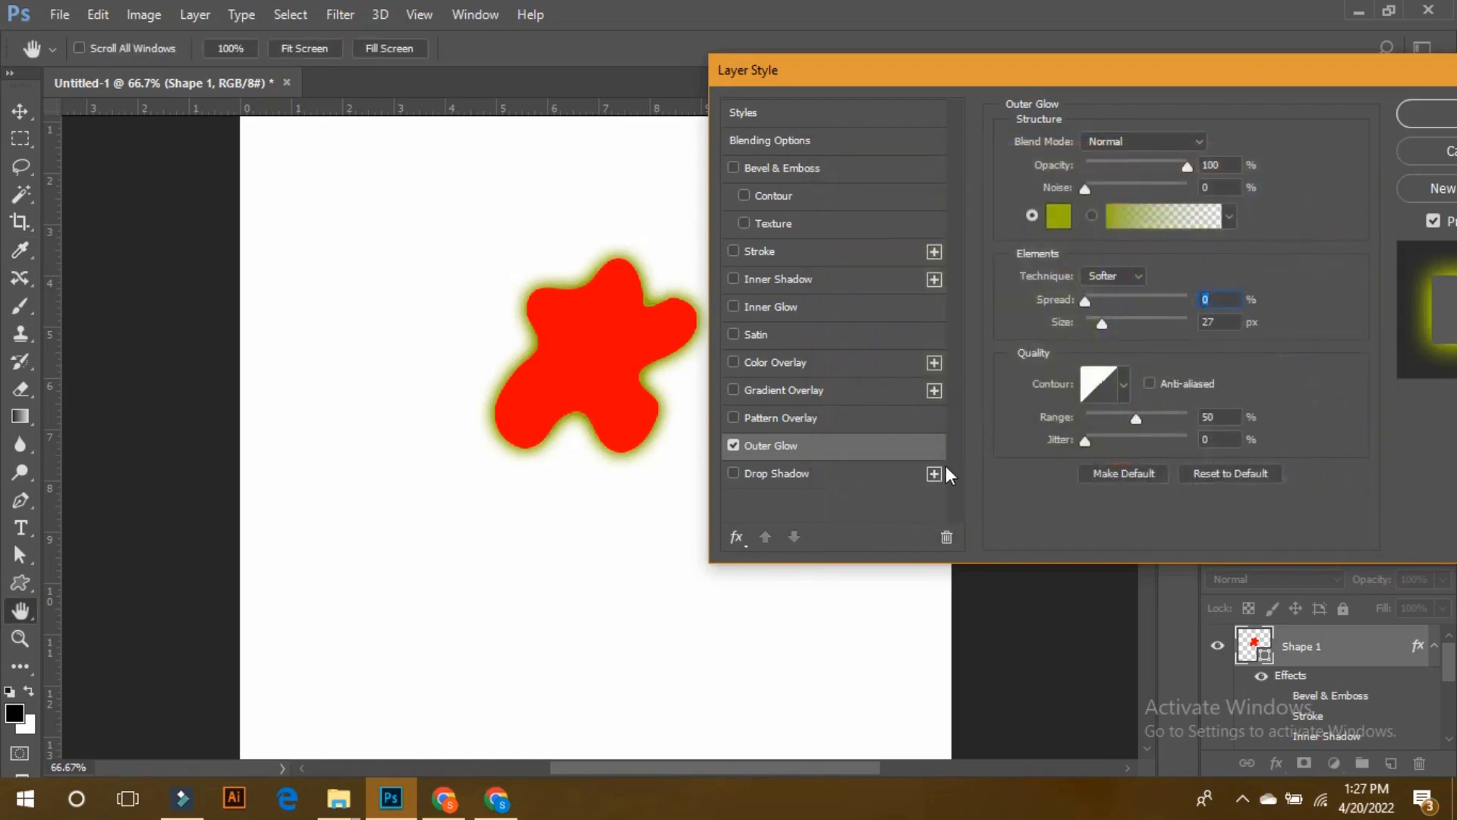
- Replace Outer Glow with the Drop Shadow effect, setting its opacity to 100% and distance to 19 px in Multiply mode
click(734, 446)
click(734, 473)
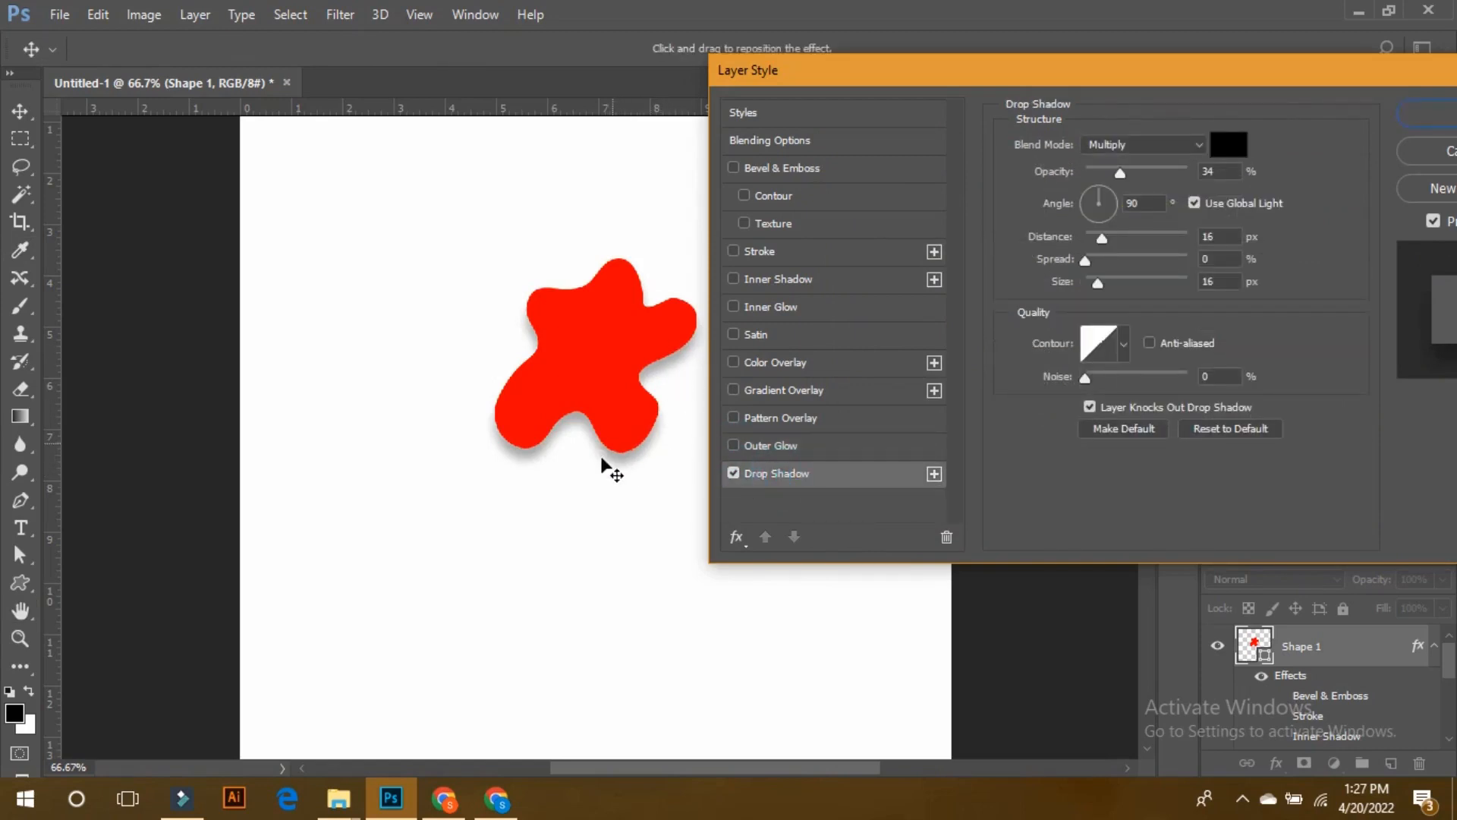
drag(1144, 171, 1191, 170)
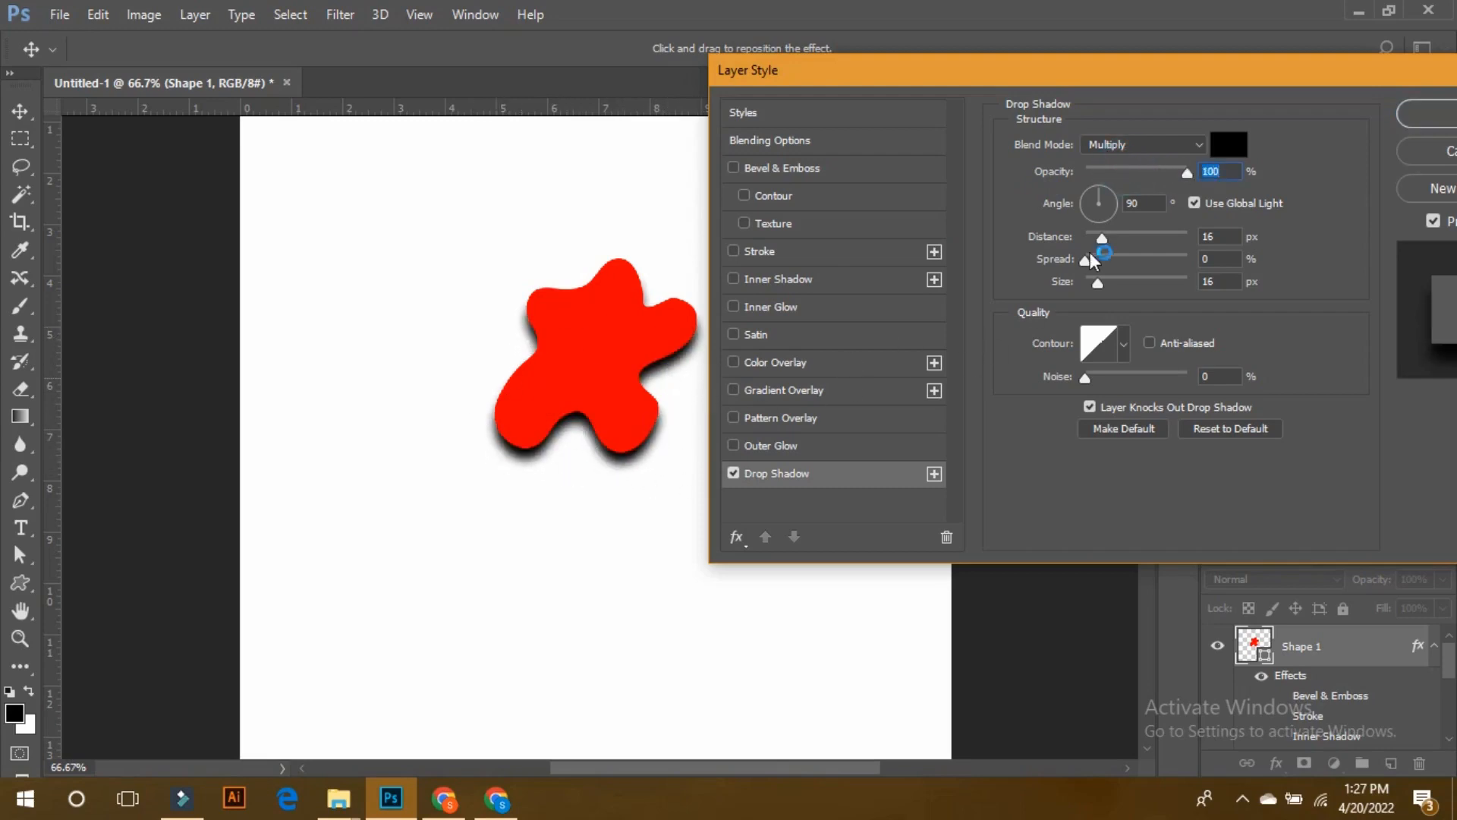
mouse_move(1095, 233)
mouse_down()
mouse_move(1163, 236)
mouse_move(1105, 239)
mouse_up()
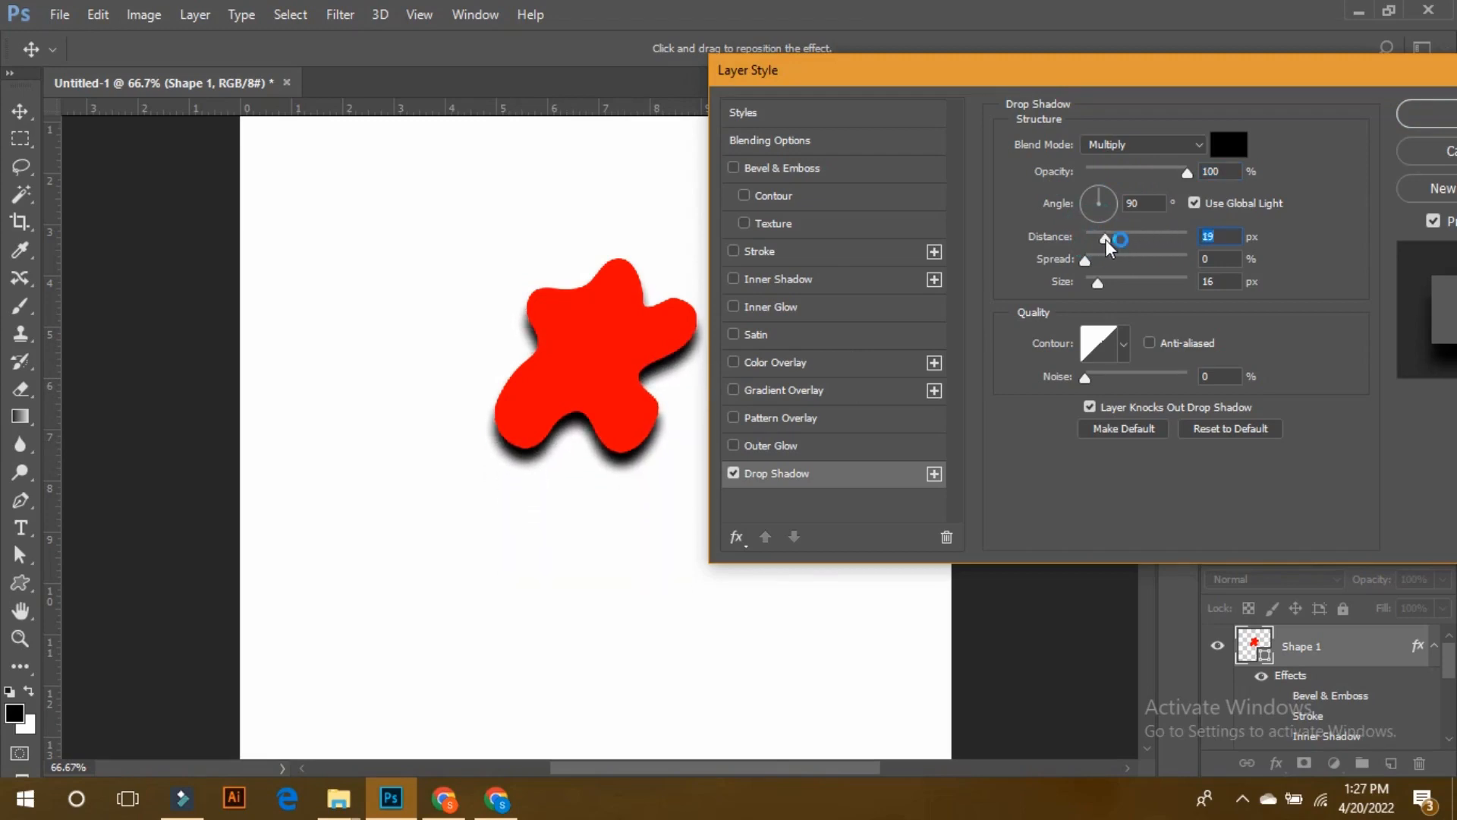
click(1151, 143)
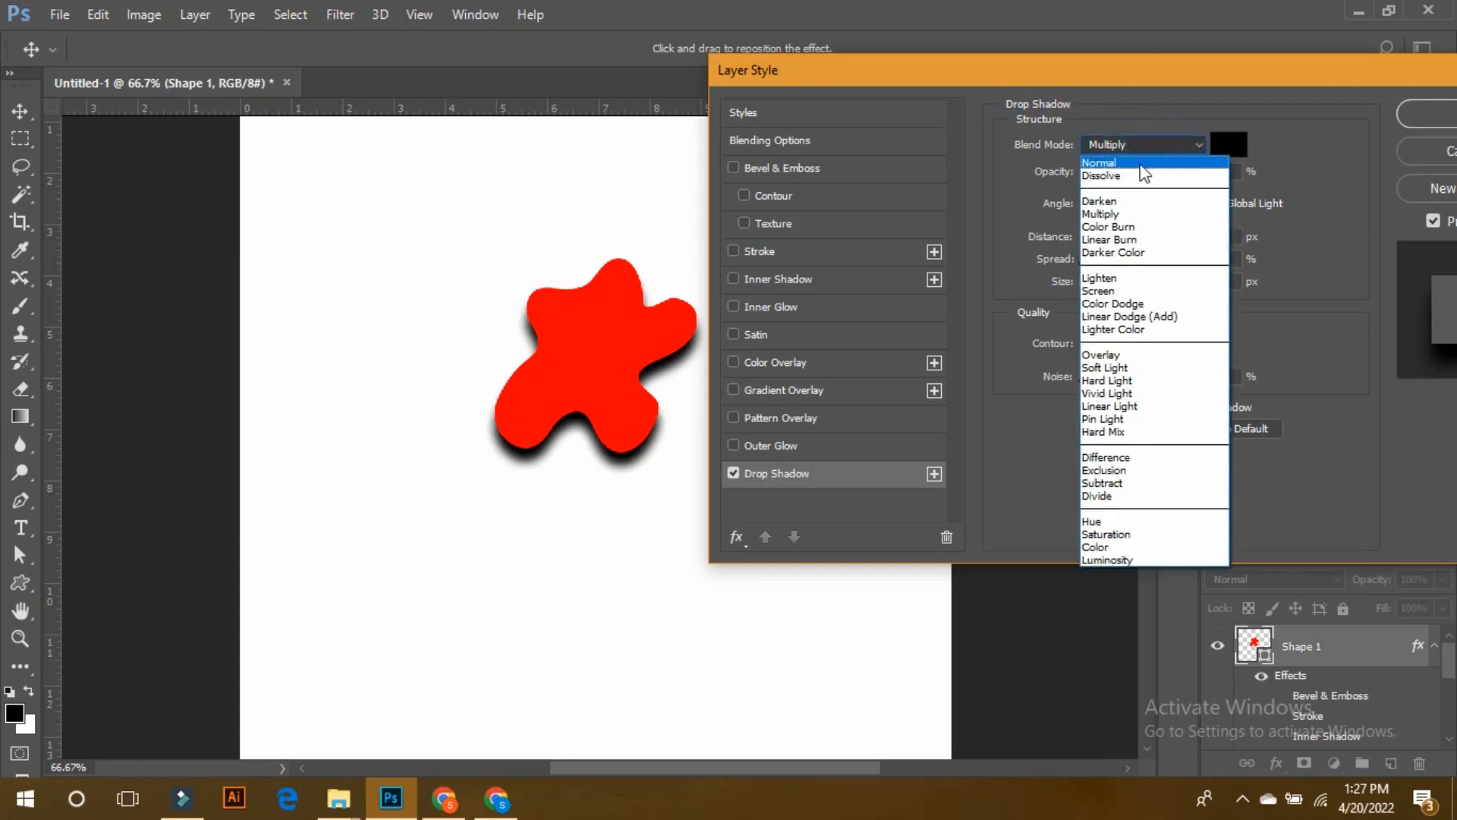
click(1150, 100)
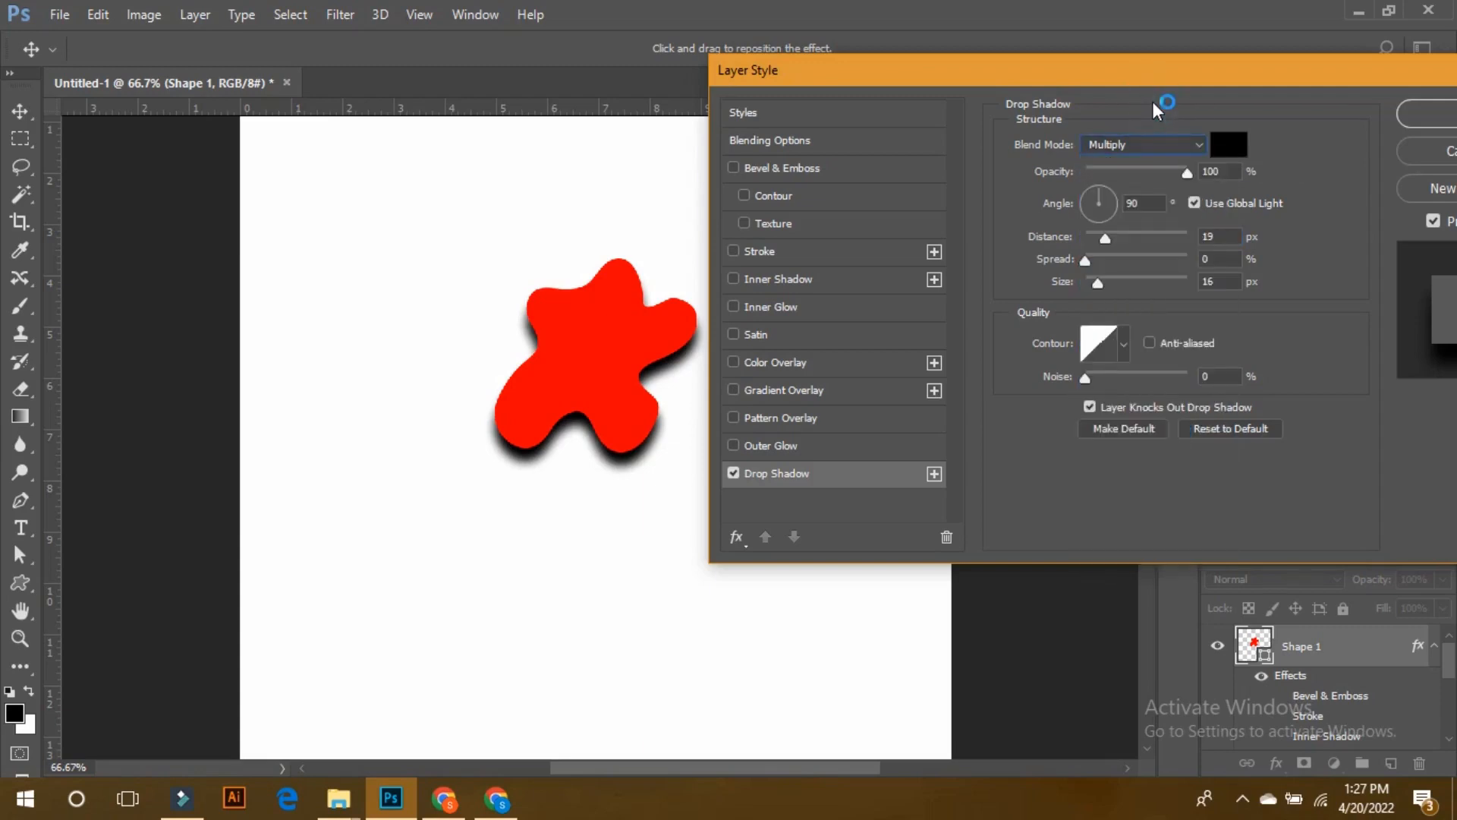